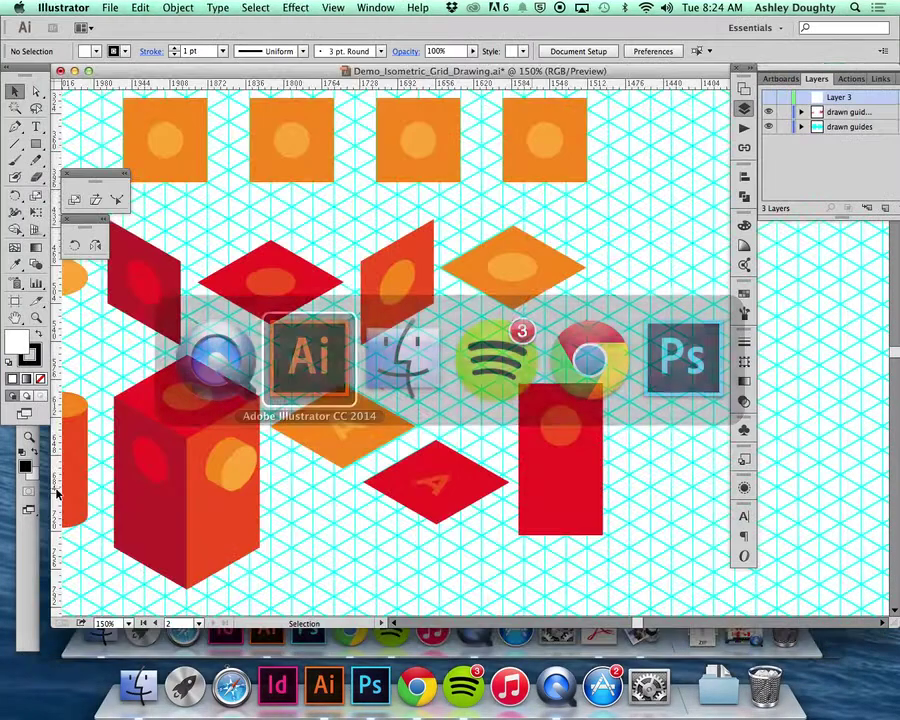
- Pan the canvas down to show blank isometric grid above the orange squares and shapes
scroll(410, 432, "up", 2)
scroll(410, 432, "right", 2)
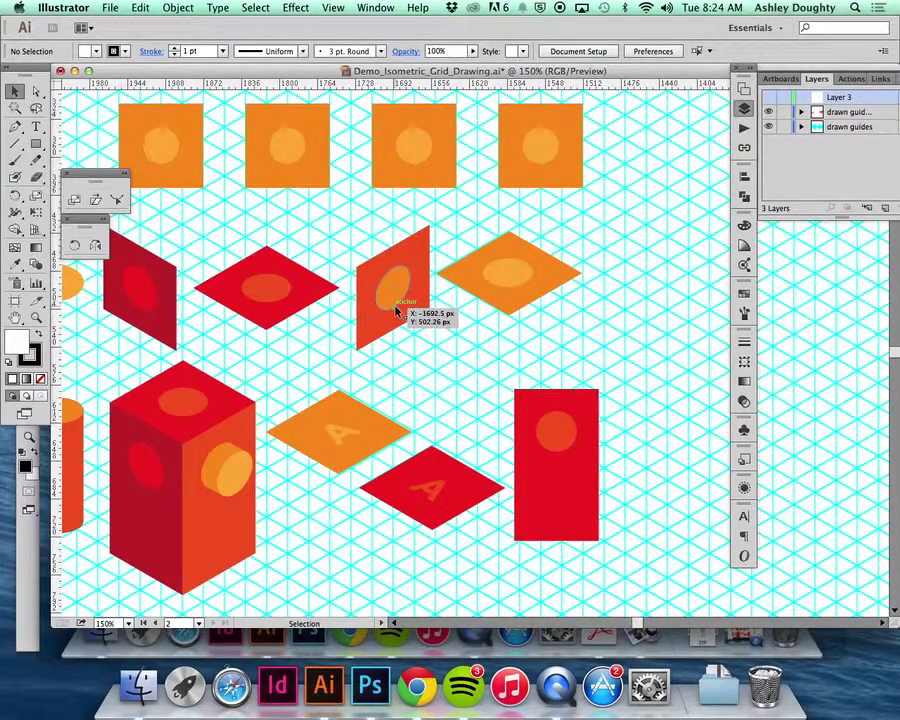
key("space")
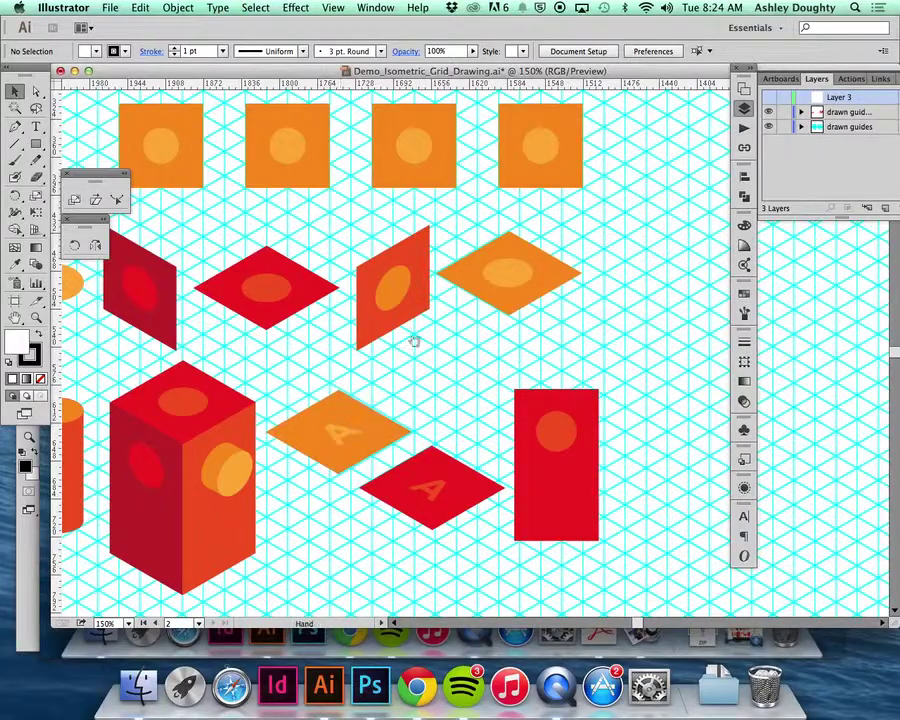
left_click_drag(554, 328, 639, 327)
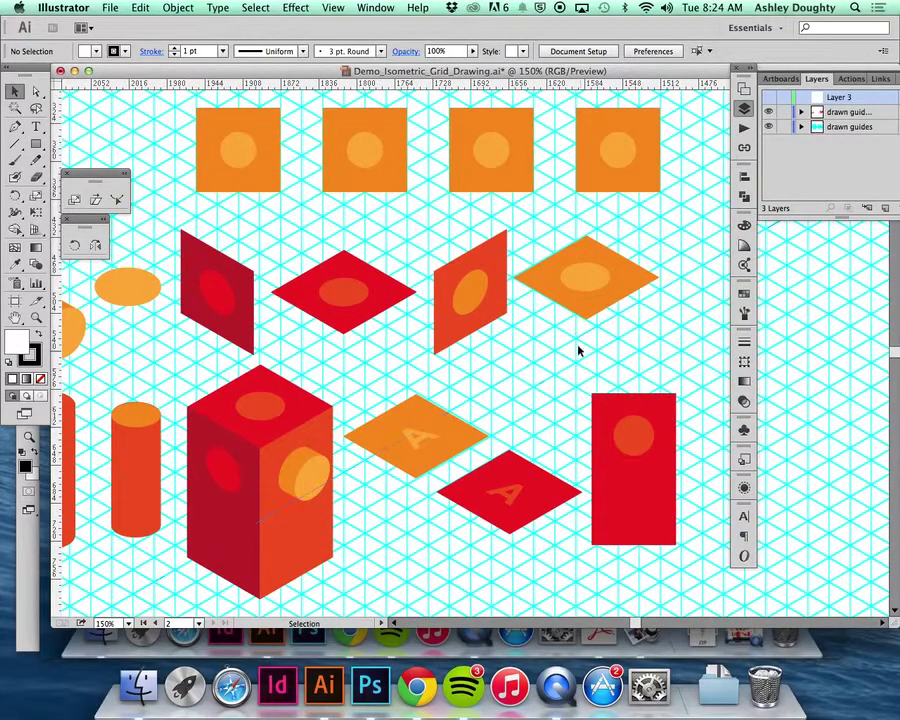
left_click_drag(578, 350, 520, 412)
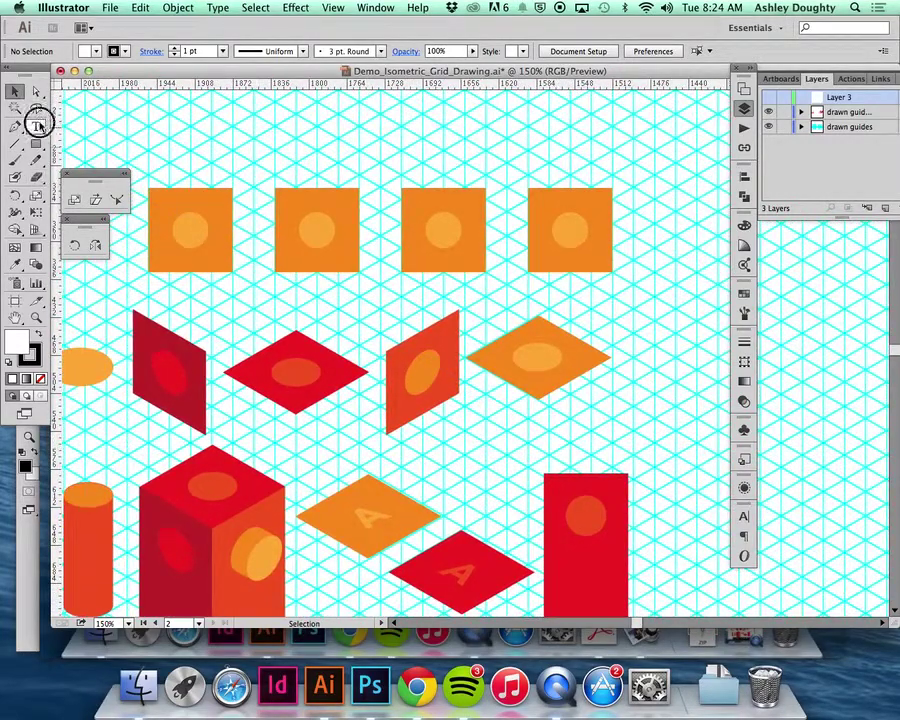
- Lock the drawn guides layer and create Layer 4 above the drawn artwork layer
left_click(37, 125)
left_click_drag(314, 152, 290, 220)
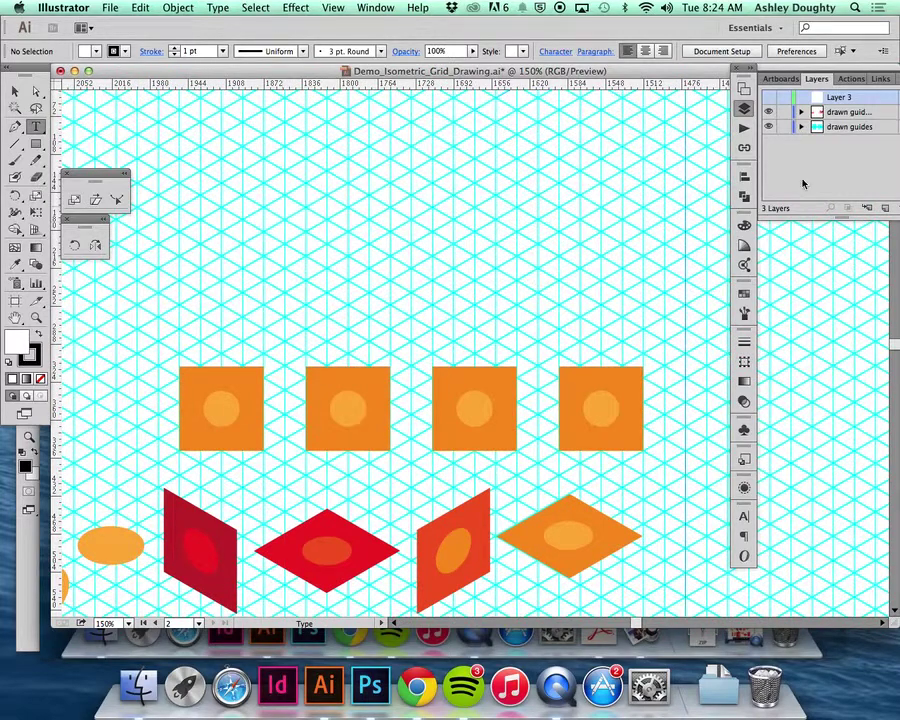
left_click(816, 117)
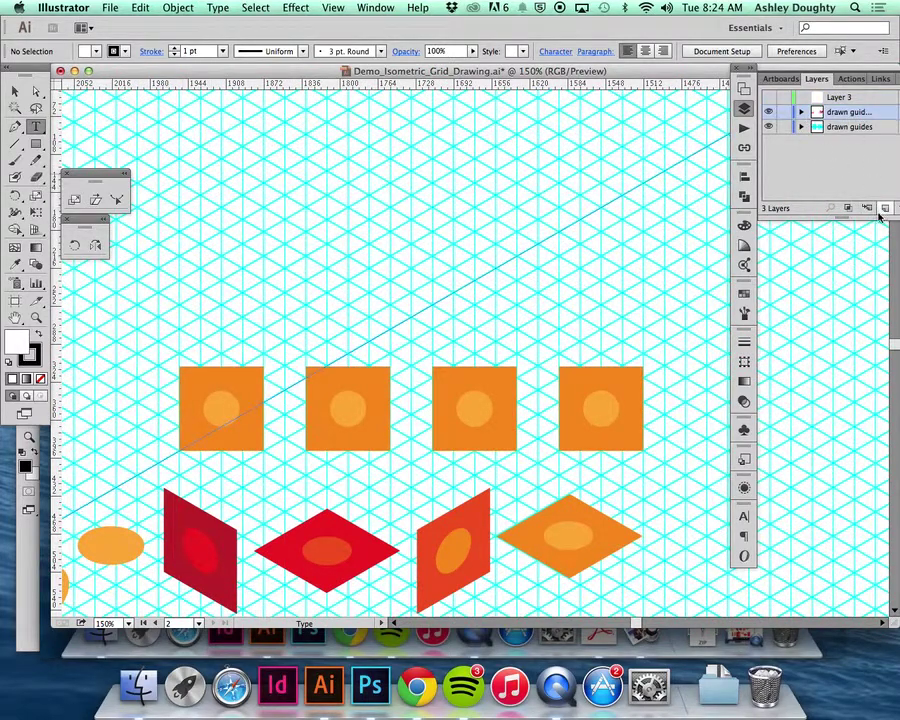
left_click(780, 127)
left_click(867, 207)
double_click(840, 112)
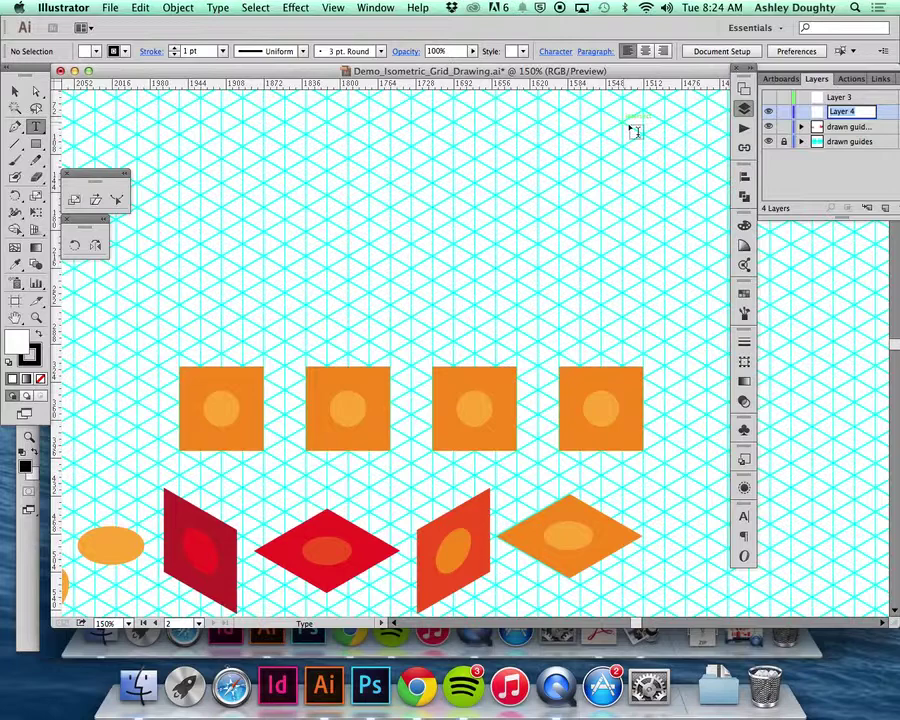
left_click(16, 91)
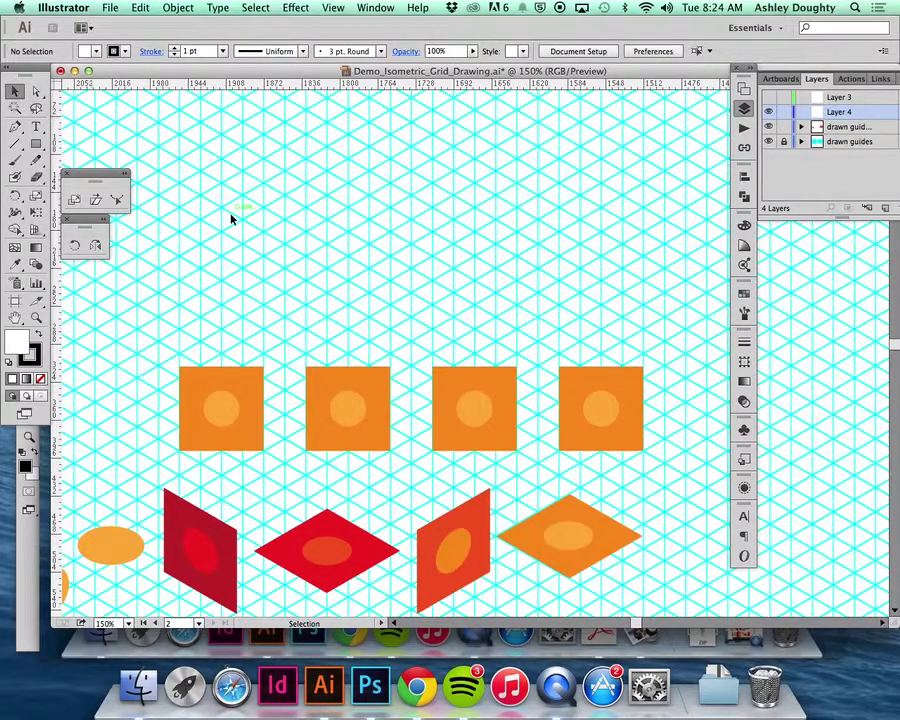
- Add an 'A B C' text frame above the orange squares and set it to 48 pt
left_click(35, 126)
left_click_drag(267, 220, 599, 330)
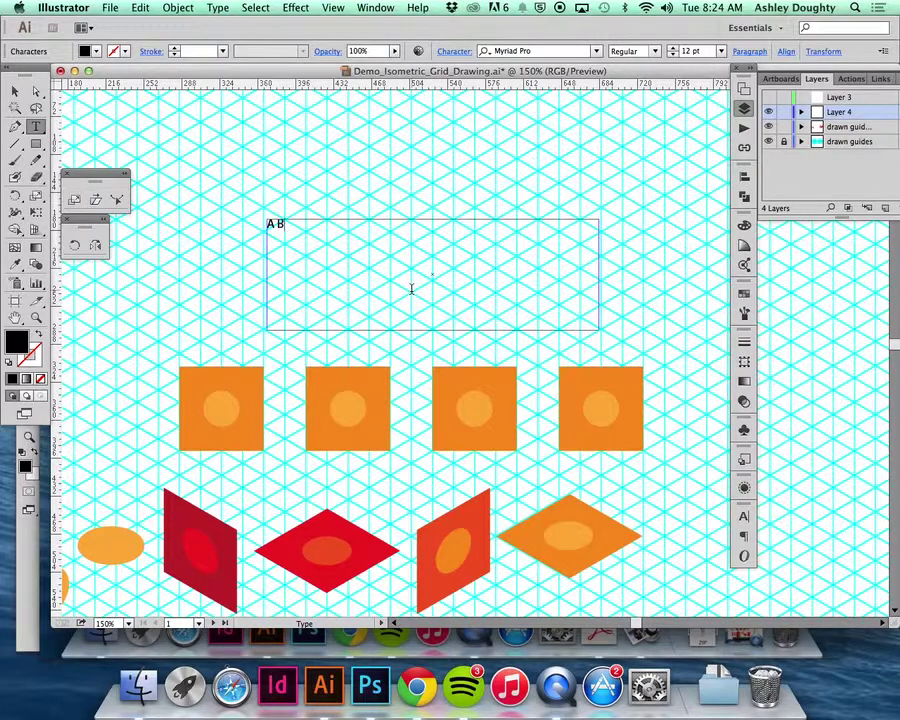
key("super+a")
left_click(720, 50)
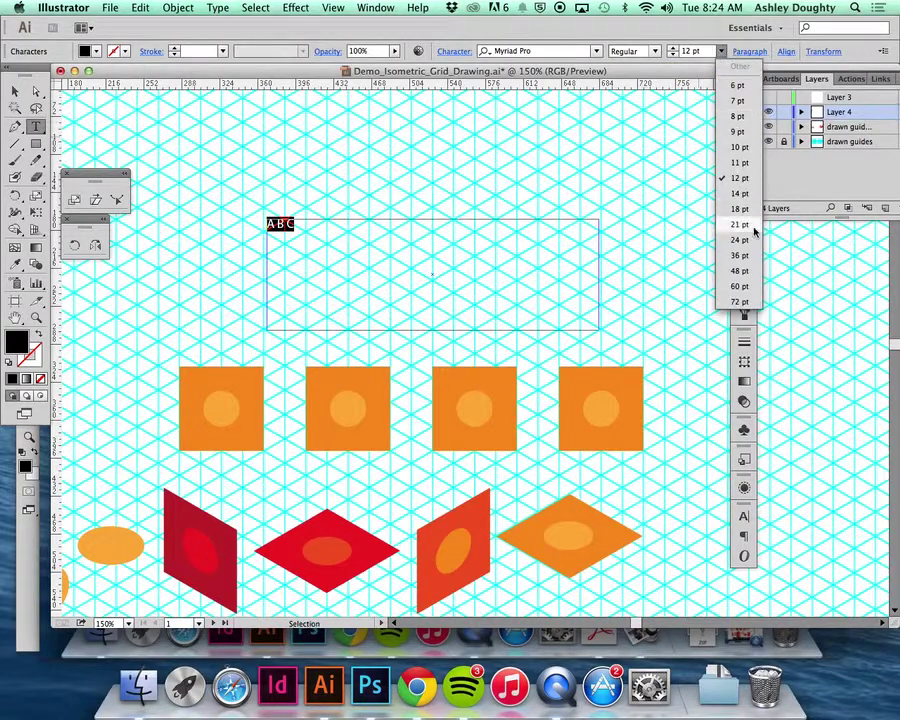
left_click(739, 256)
left_click(720, 50)
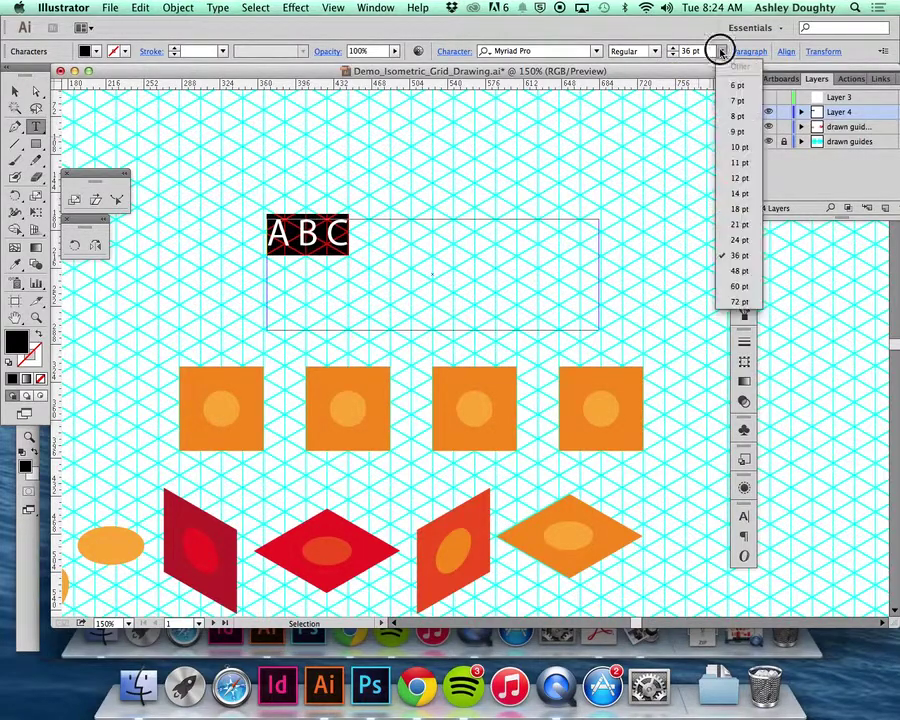
left_click(739, 382)
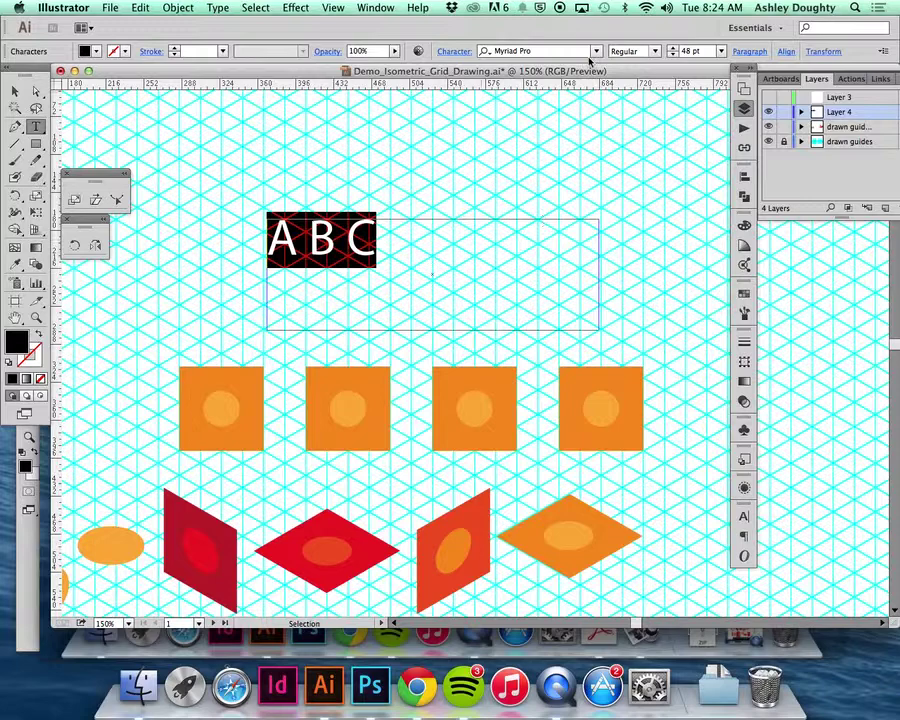
- Set the A B C letters in Futura Medium
left_click(596, 51)
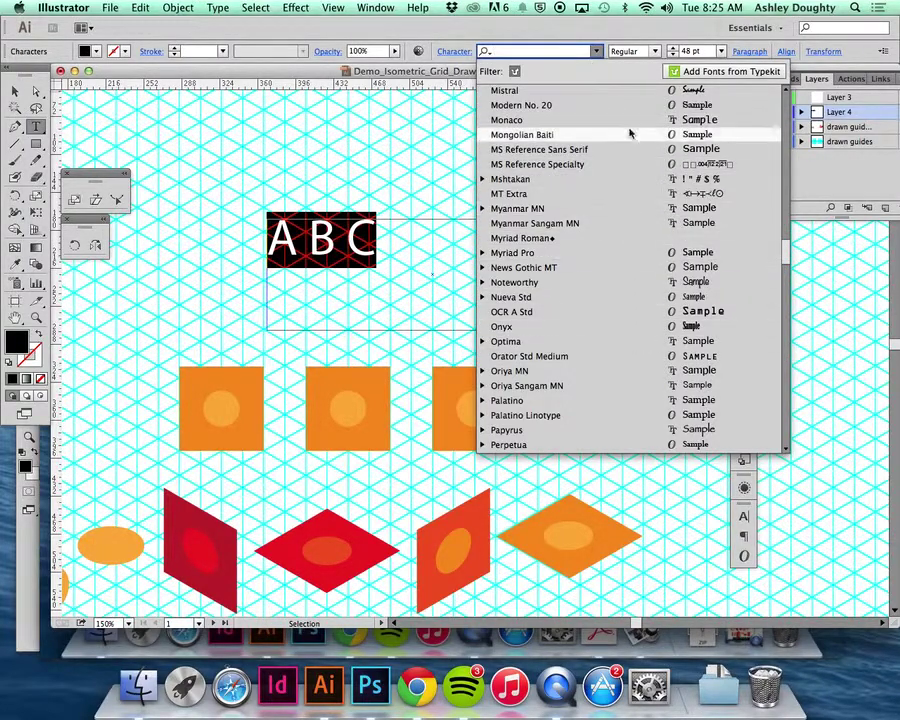
scroll(629, 135, "up", 15)
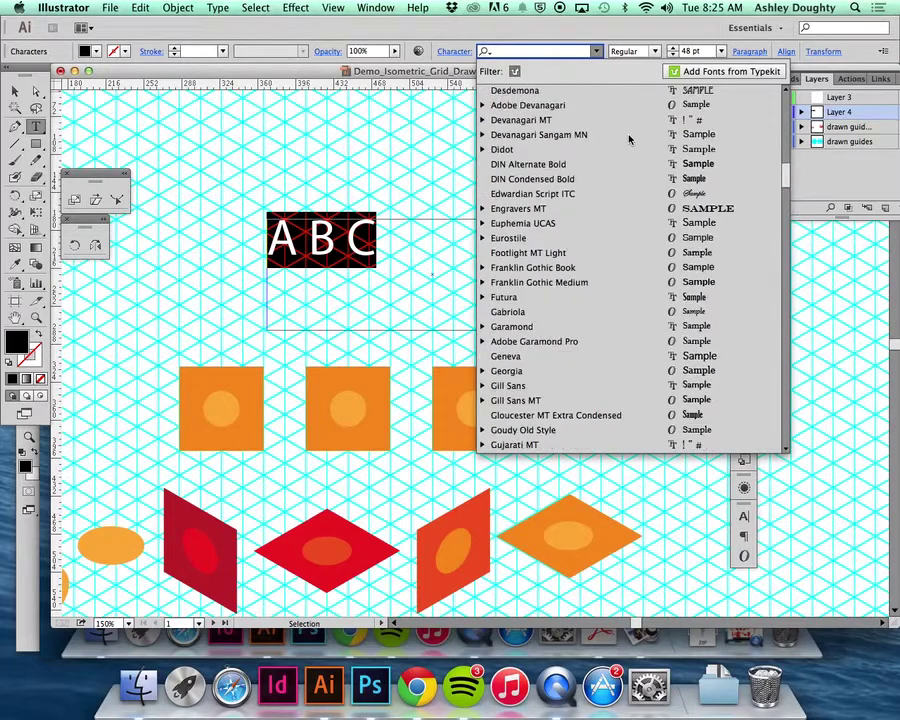
scroll(627, 137, "up", 1)
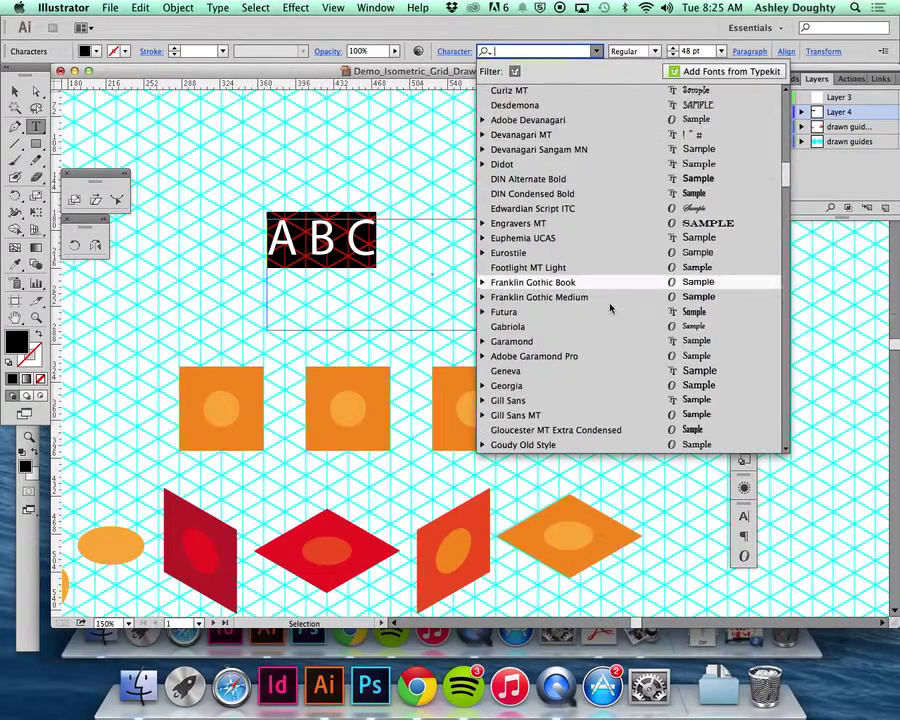
left_click(484, 312)
left_click(521, 356)
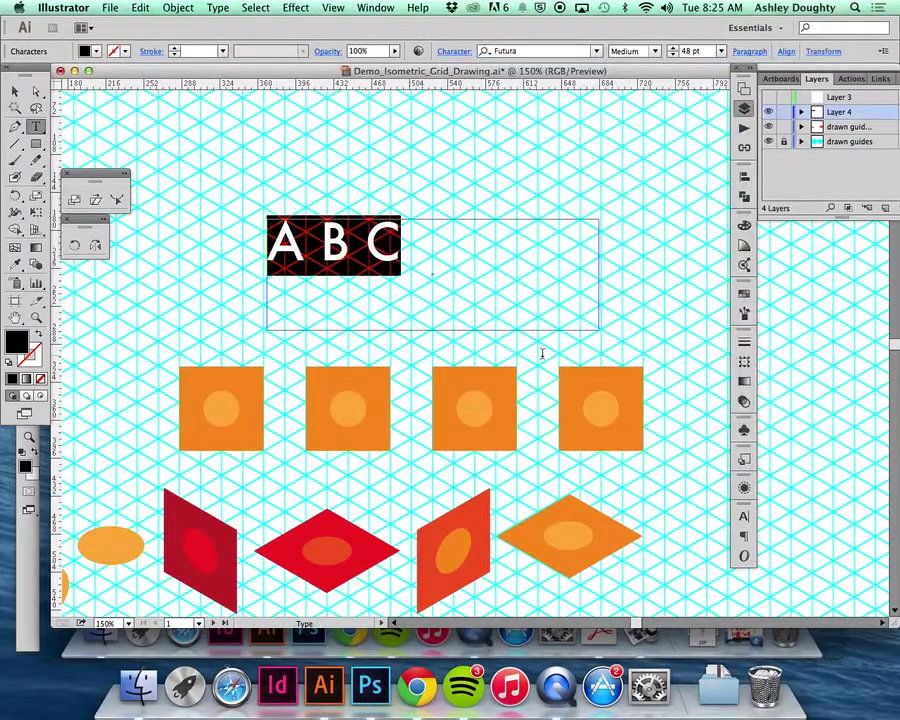
key("Escape")
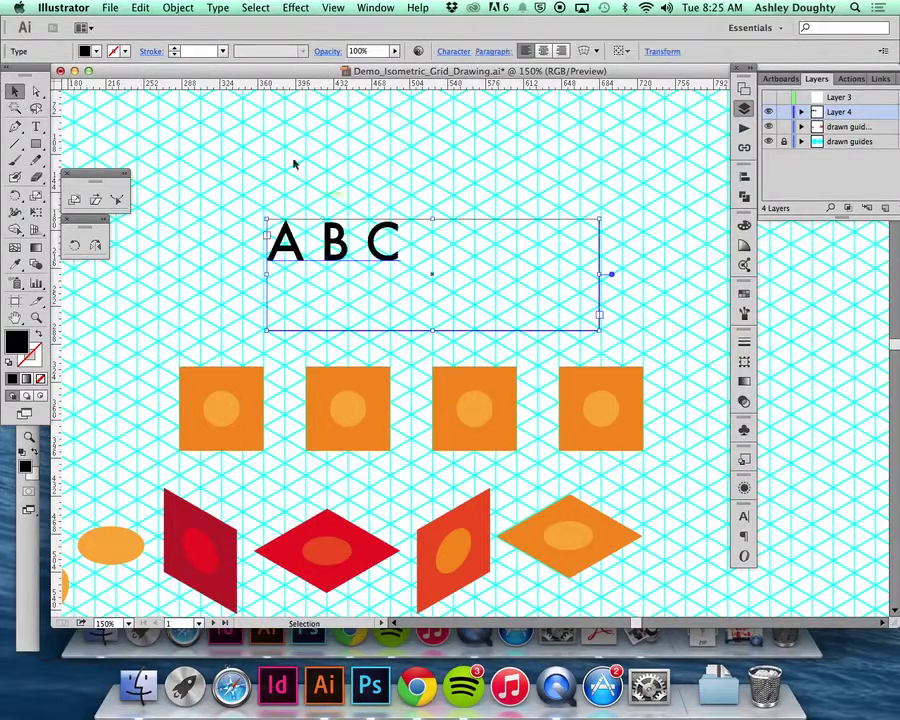
- Convert the A B C type with Create Outlines, then ungroup the outlined letters
left_click(177, 8)
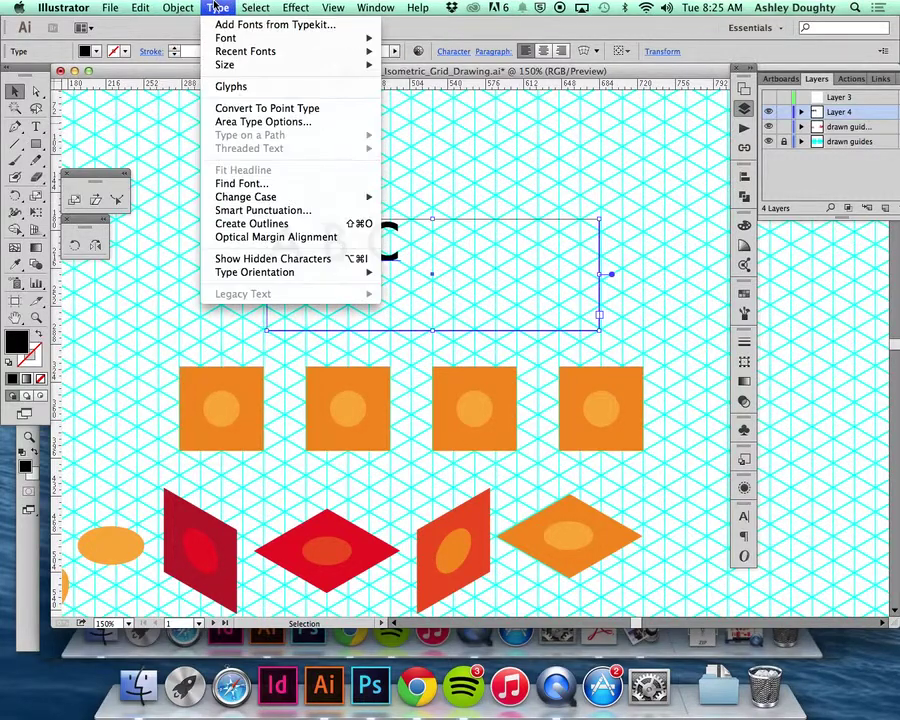
mouse_move(218, 8)
mouse_move(287, 195)
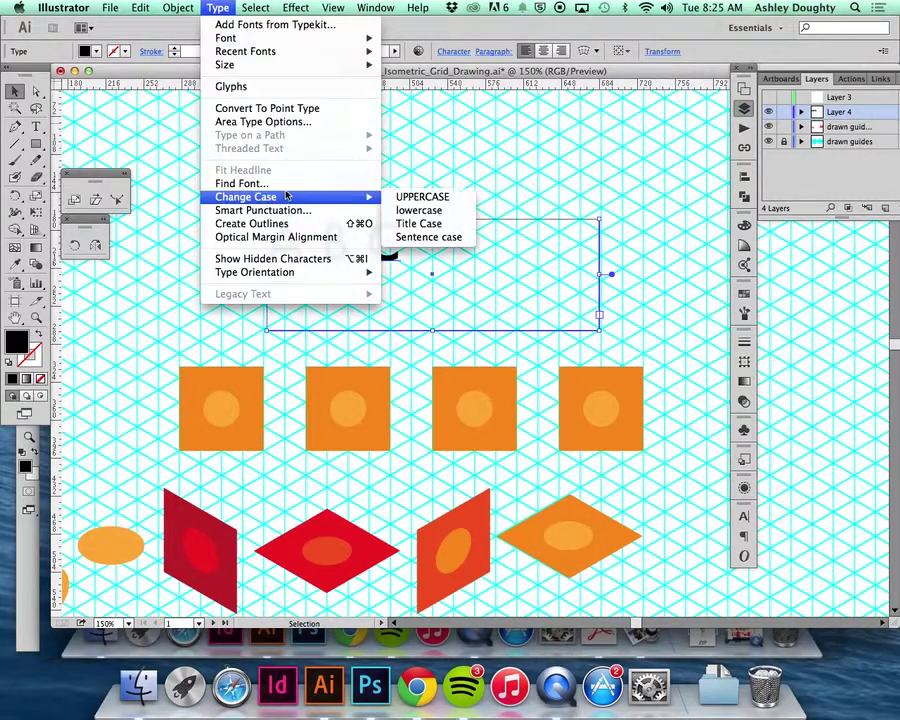
left_click(276, 224)
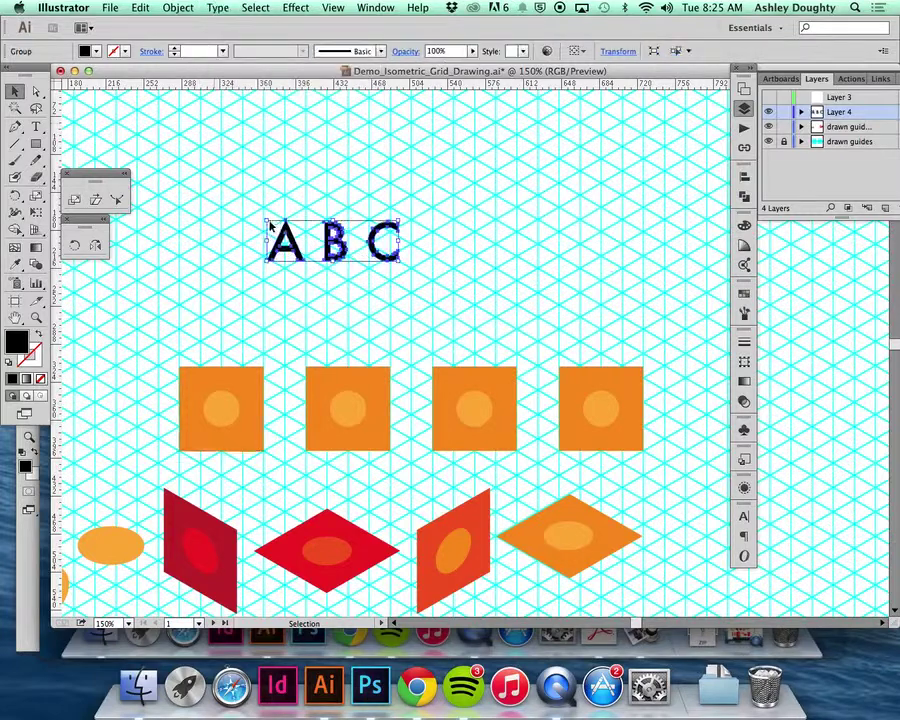
key("super+8")
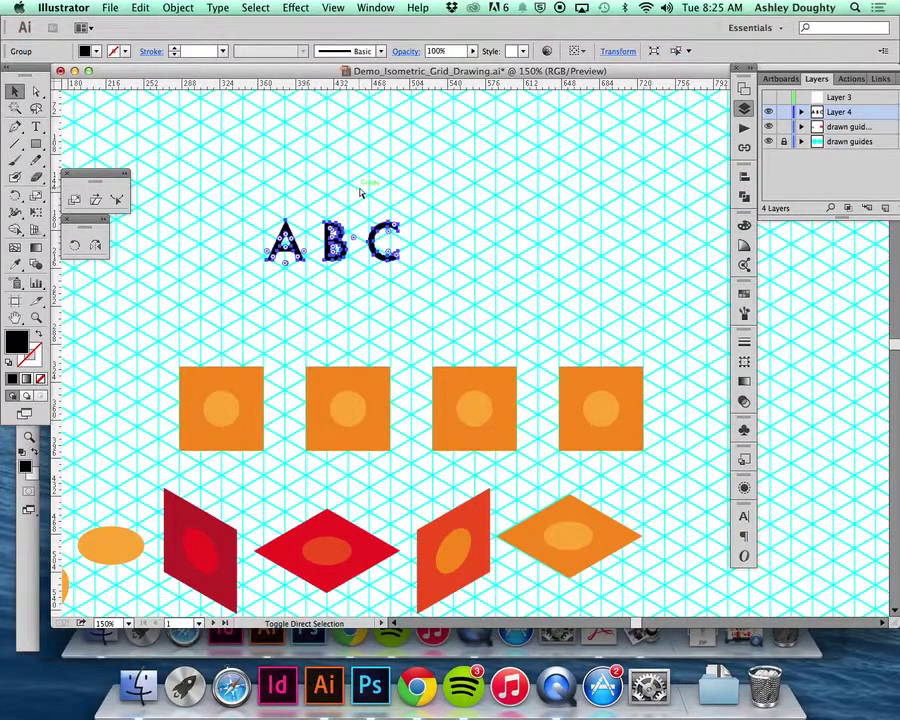
left_click(367, 195)
scroll(345, 287, "down", 4)
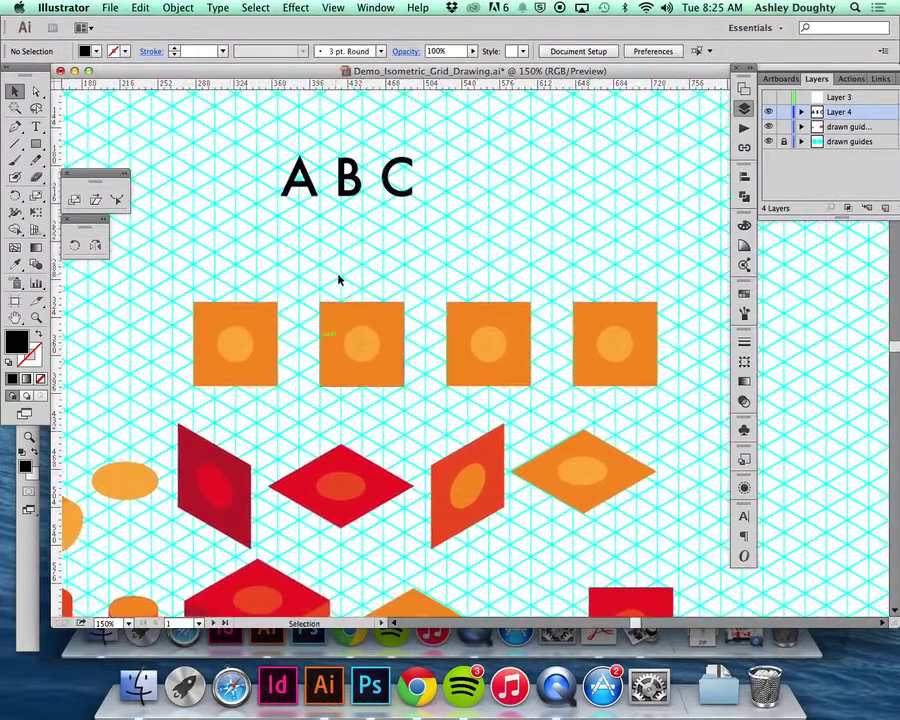
scroll(668, 295, "up", 4)
left_click(305, 232)
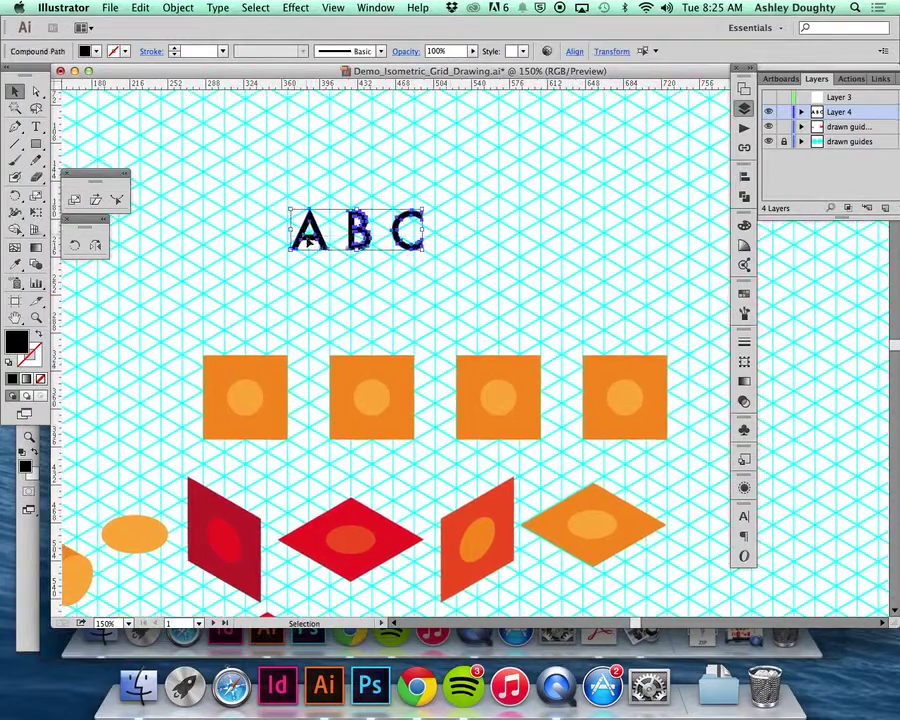
- Duplicate the first three orange squares and circles into a row above
left_click_drag(305, 232, 652, 274)
left_click(624, 396)
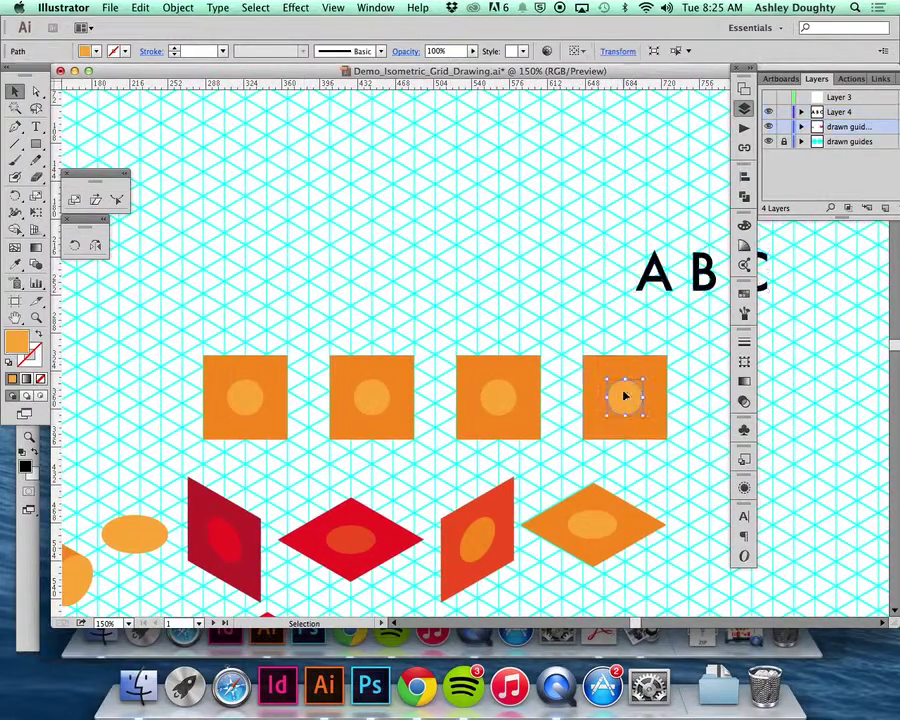
key("a")
left_click_drag(205, 333, 518, 426)
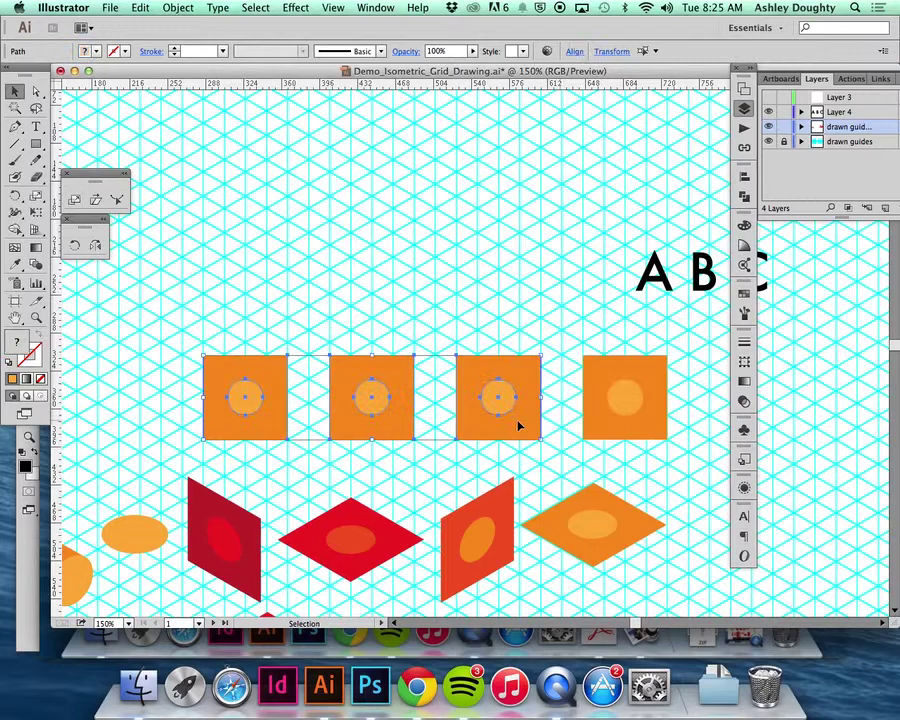
key("v")
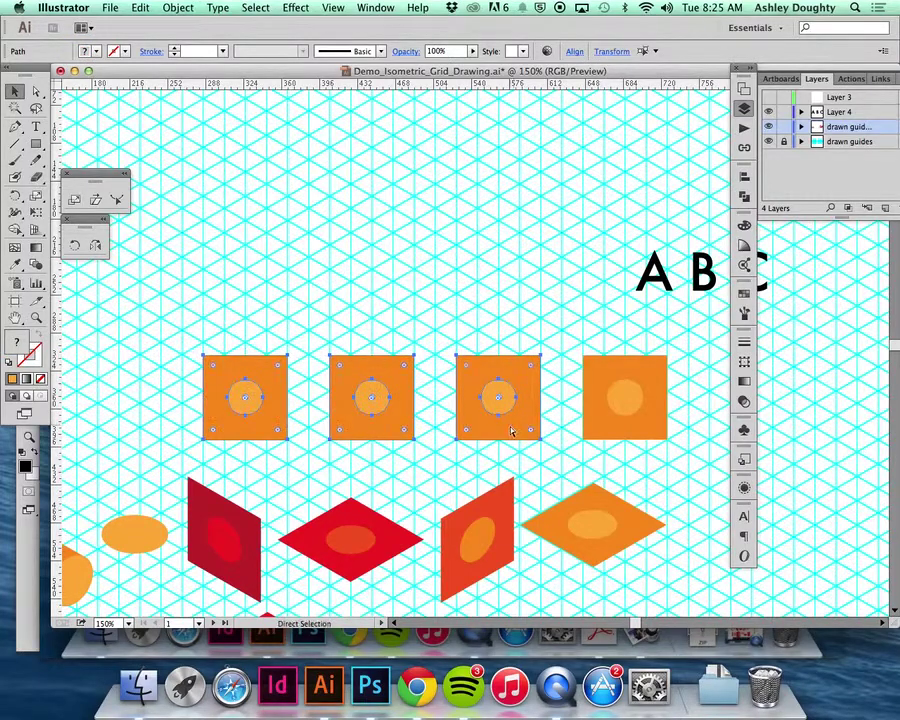
left_click_drag(509, 430, 520, 282)
left_click(562, 165)
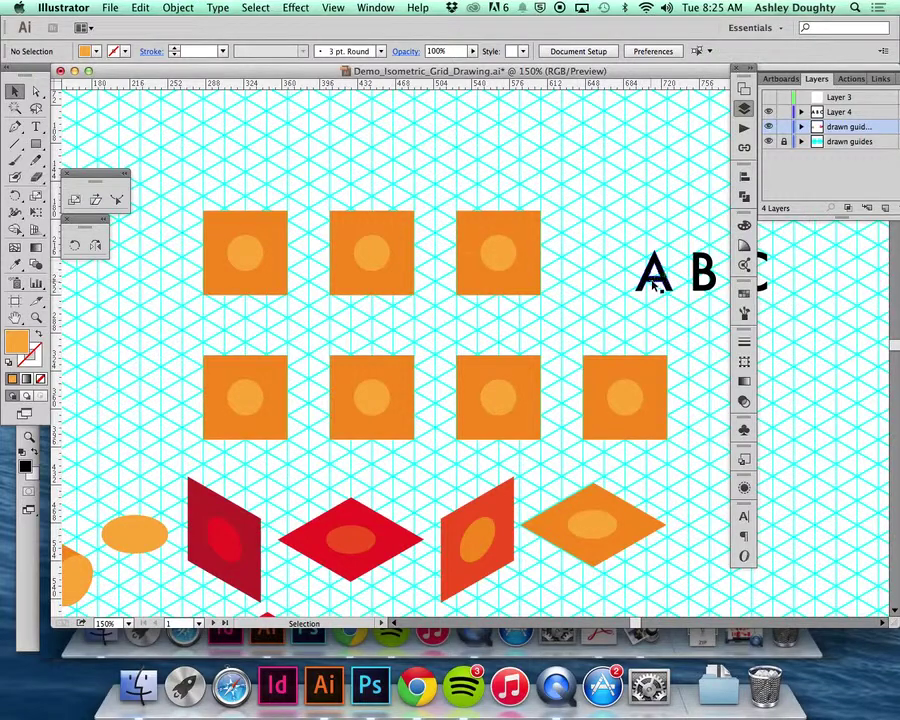
- Place letters A, B and C above the three copied squares
left_click_drag(649, 281, 245, 186)
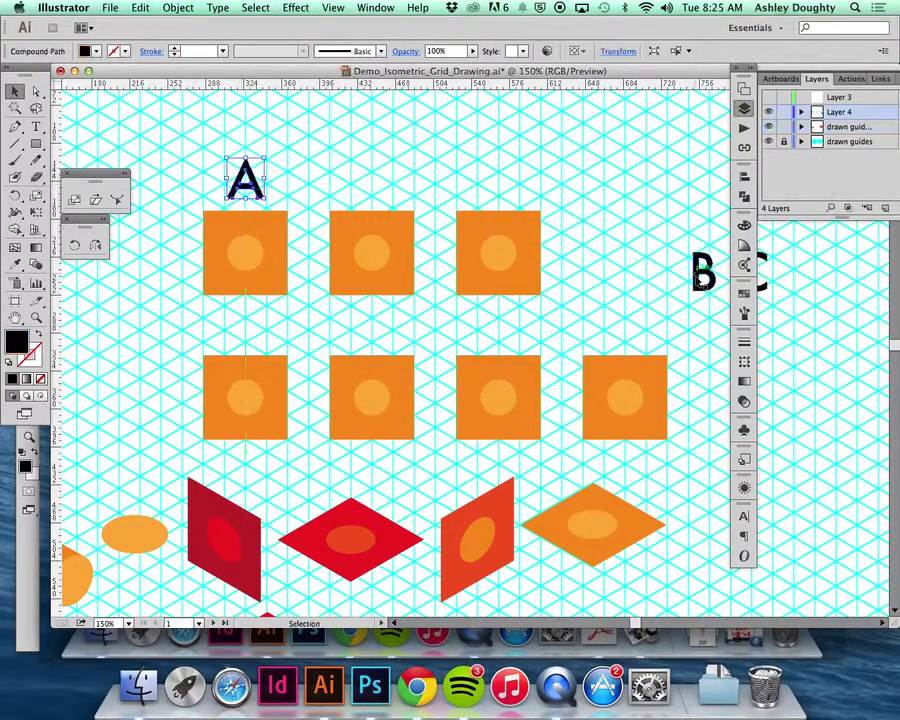
left_click_drag(703, 287, 368, 186)
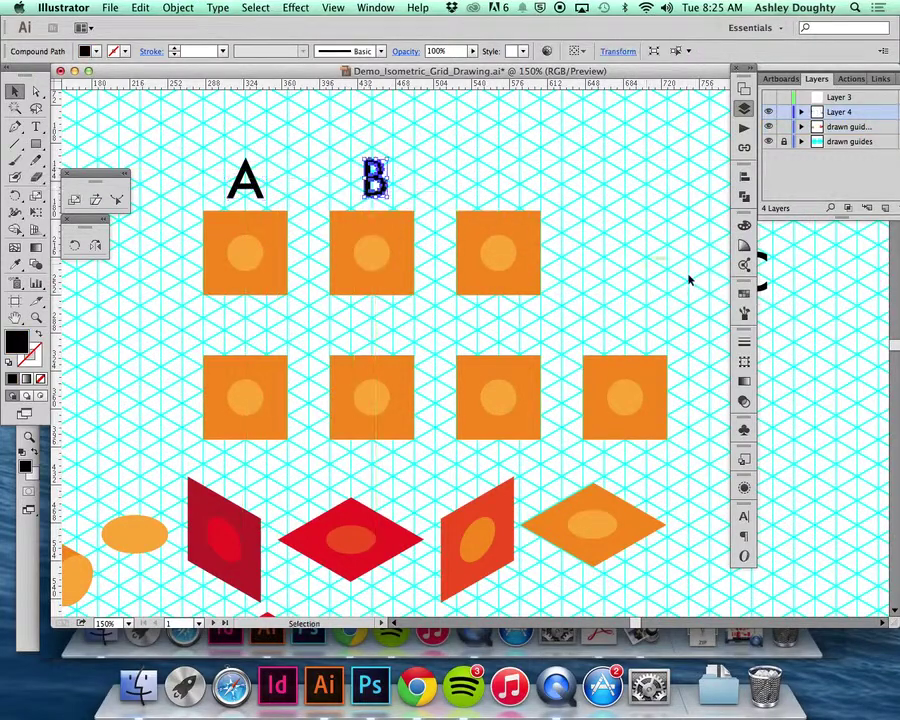
left_click_drag(753, 286, 510, 196)
left_click(538, 203)
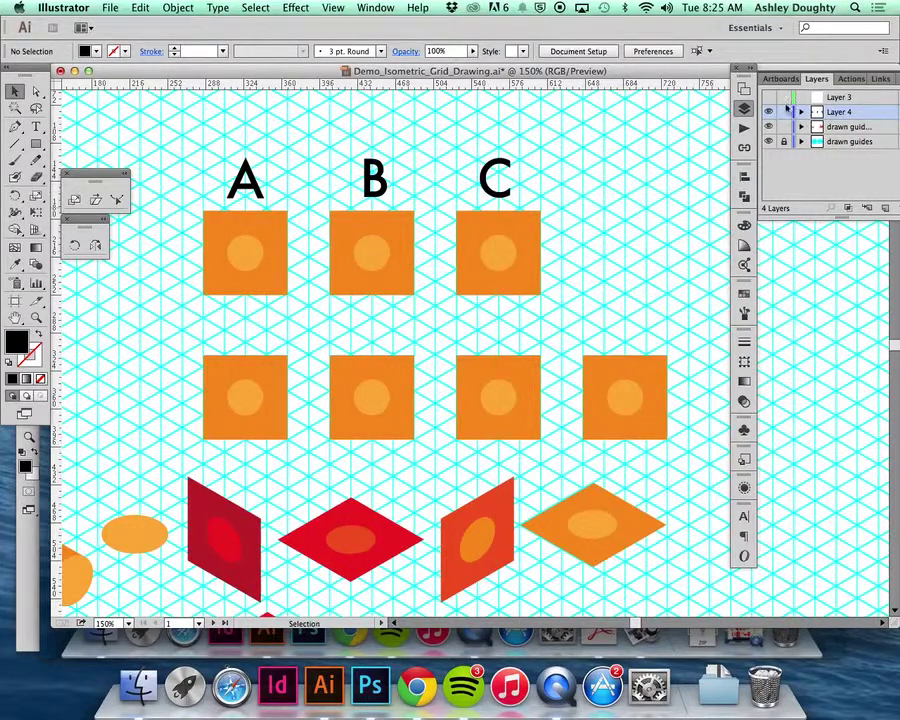
- Fill square A red and delete the circles from squares A and B
left_click(743, 294)
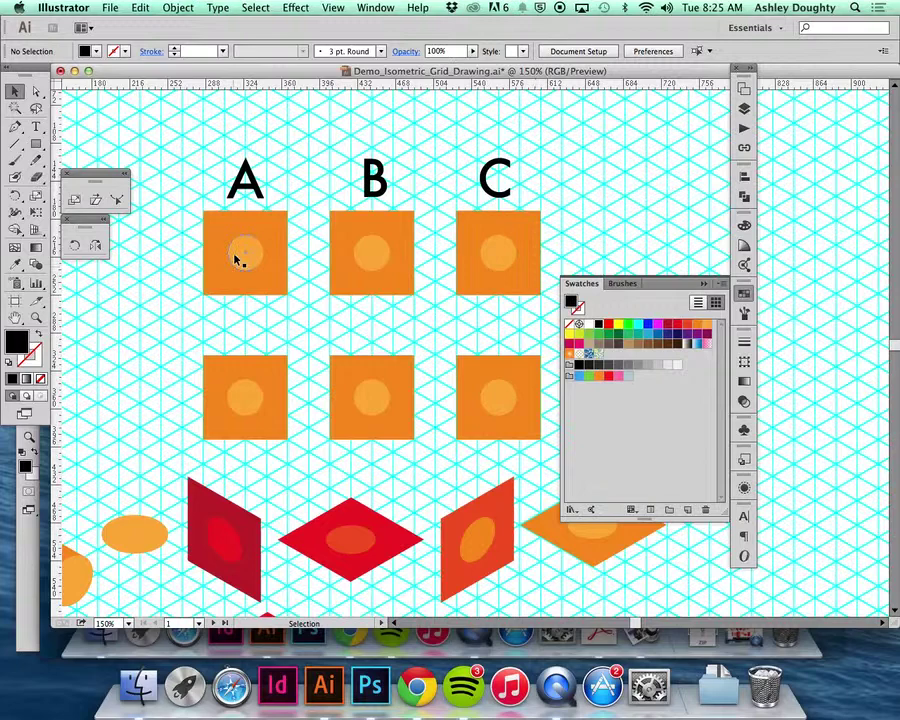
left_click(266, 246)
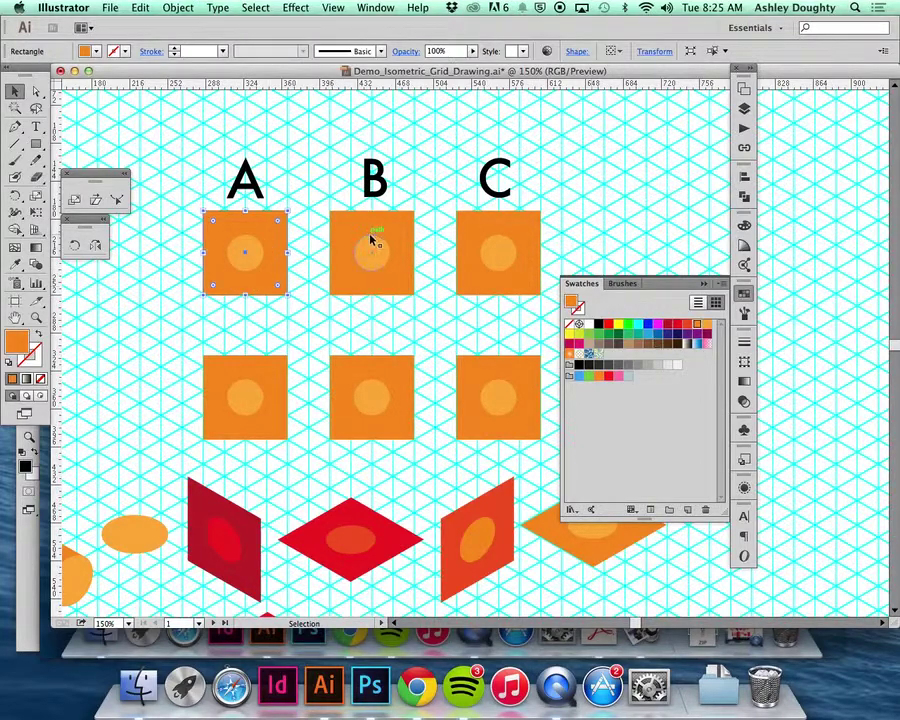
left_click(677, 326)
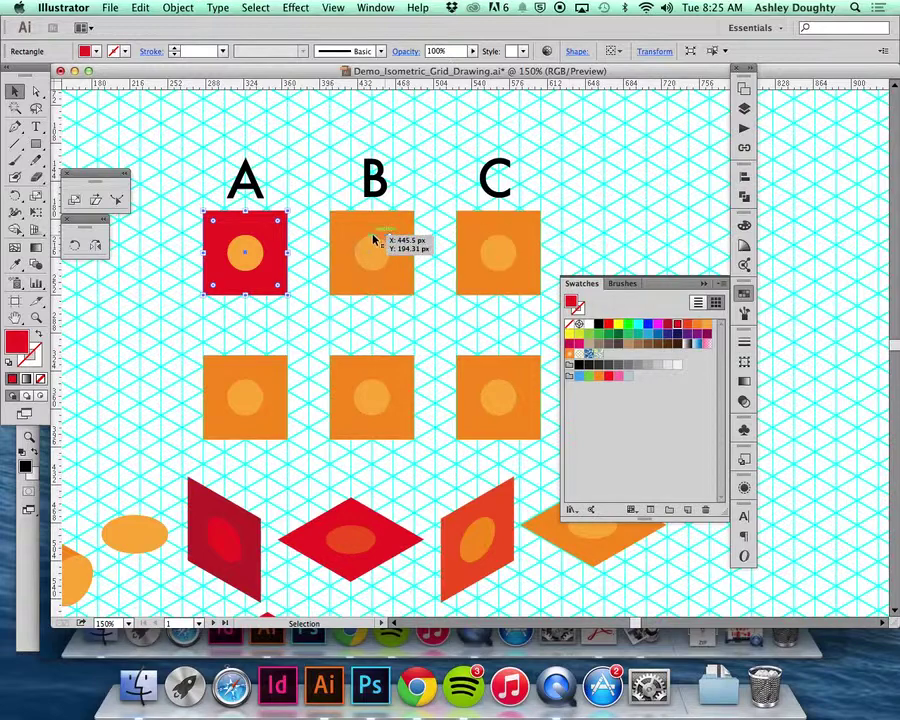
left_click(252, 254)
key("Delete")
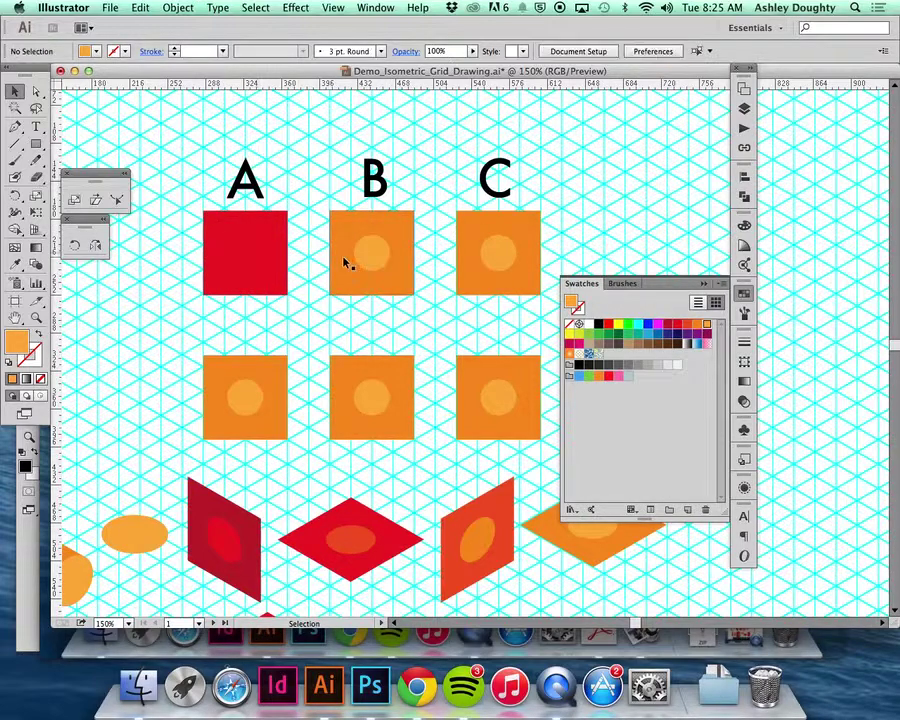
left_click(372, 254)
key("Delete")
- Fill square C light orange and move letters A, B and C into their squares
left_click(256, 188)
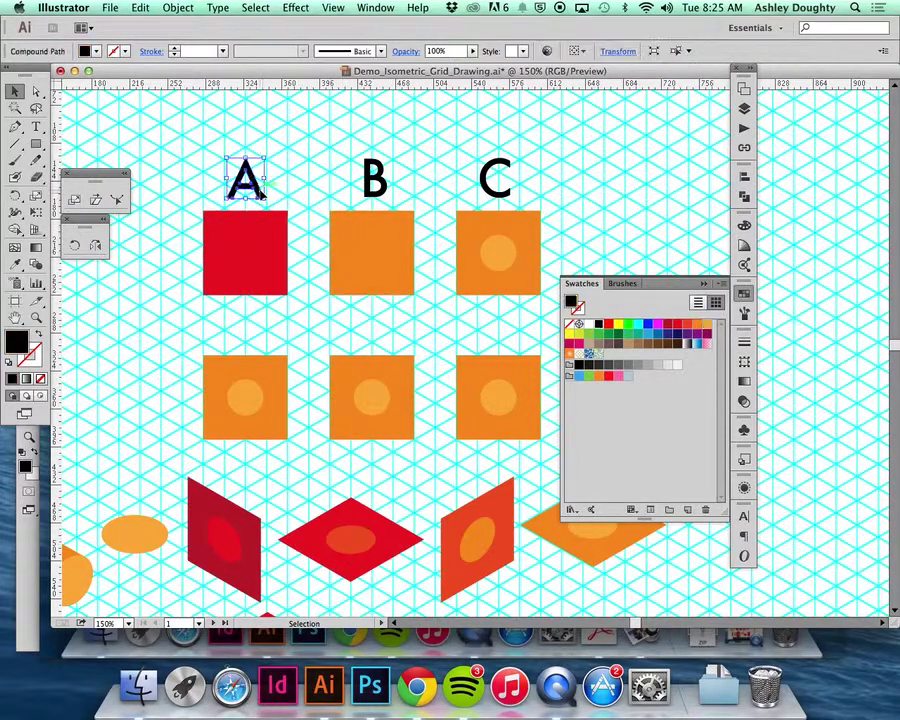
left_click_drag(258, 192, 257, 262)
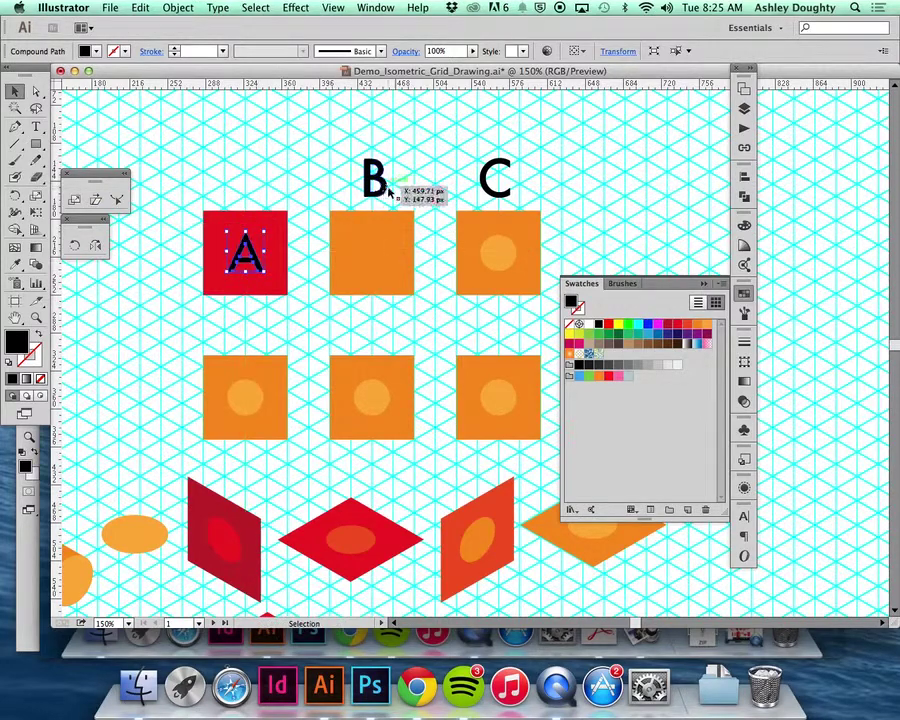
left_click(388, 190)
left_click_drag(388, 192, 380, 262)
left_click(407, 232)
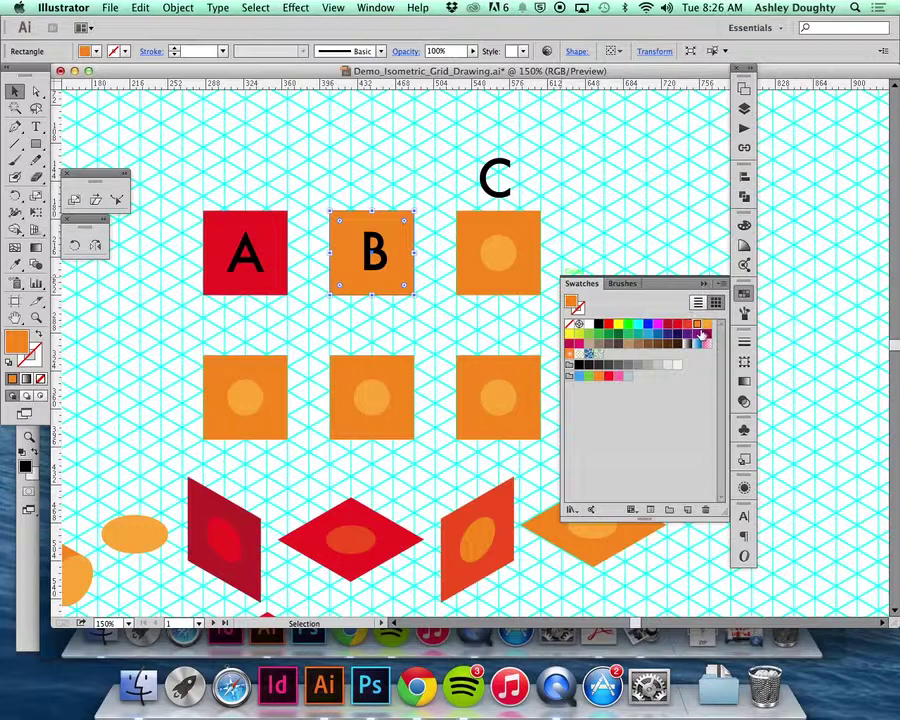
left_click(525, 255)
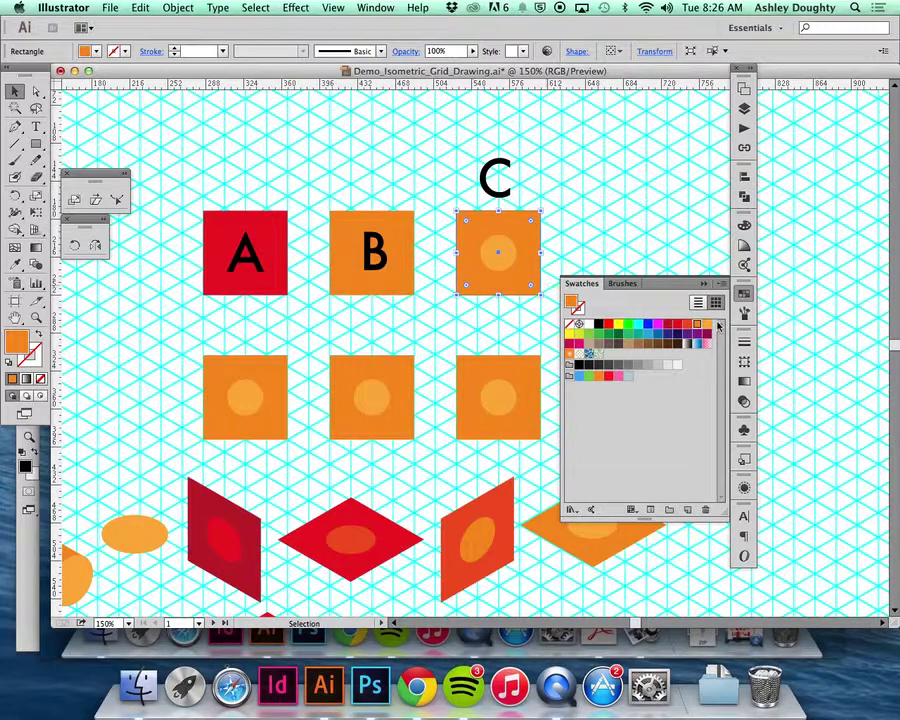
left_click(709, 327)
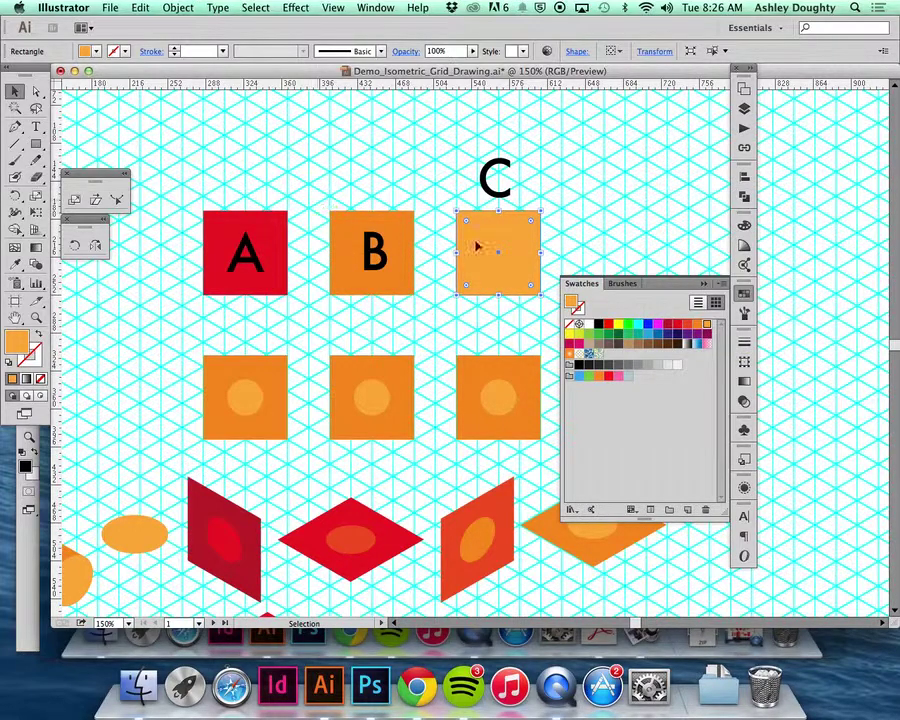
left_click(505, 178)
left_click_drag(490, 176, 492, 262)
- Fill letters A, B and C with White
left_click(373, 253, "shift")
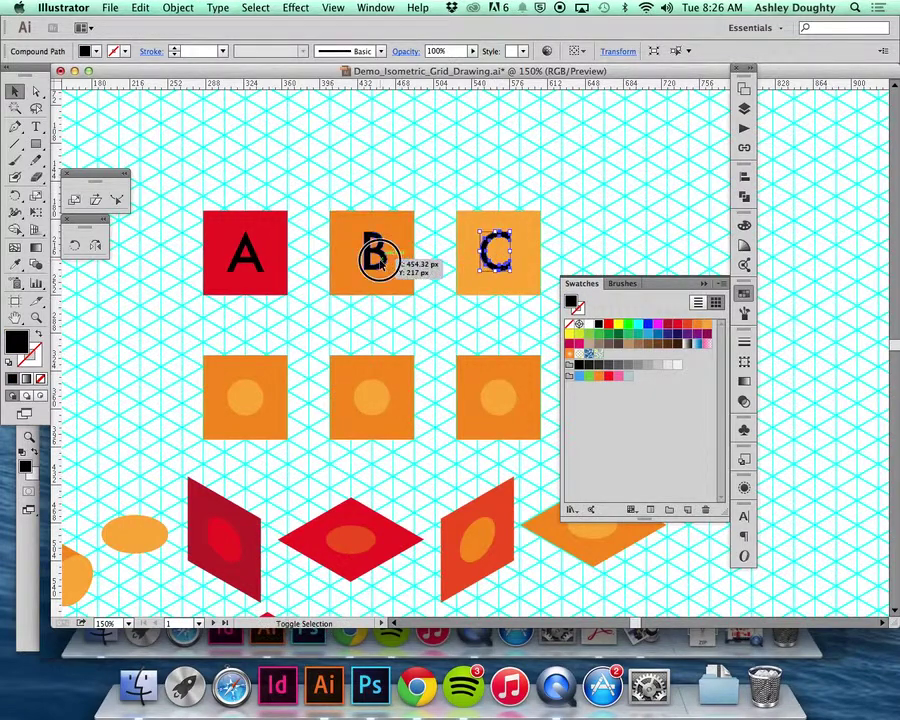
left_click(266, 262, "shift")
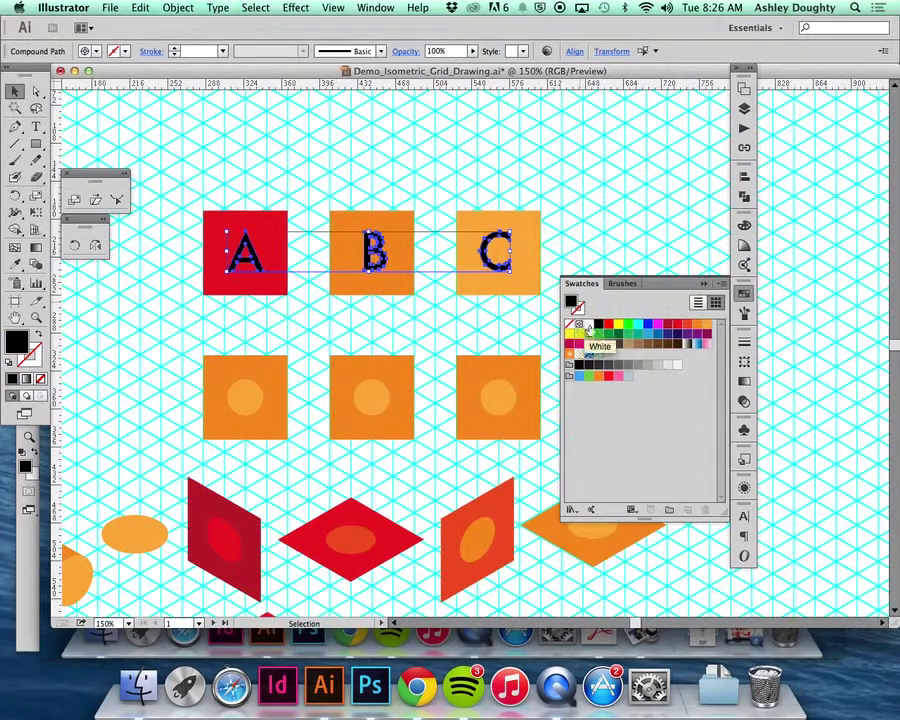
left_click(587, 328)
left_click(598, 224)
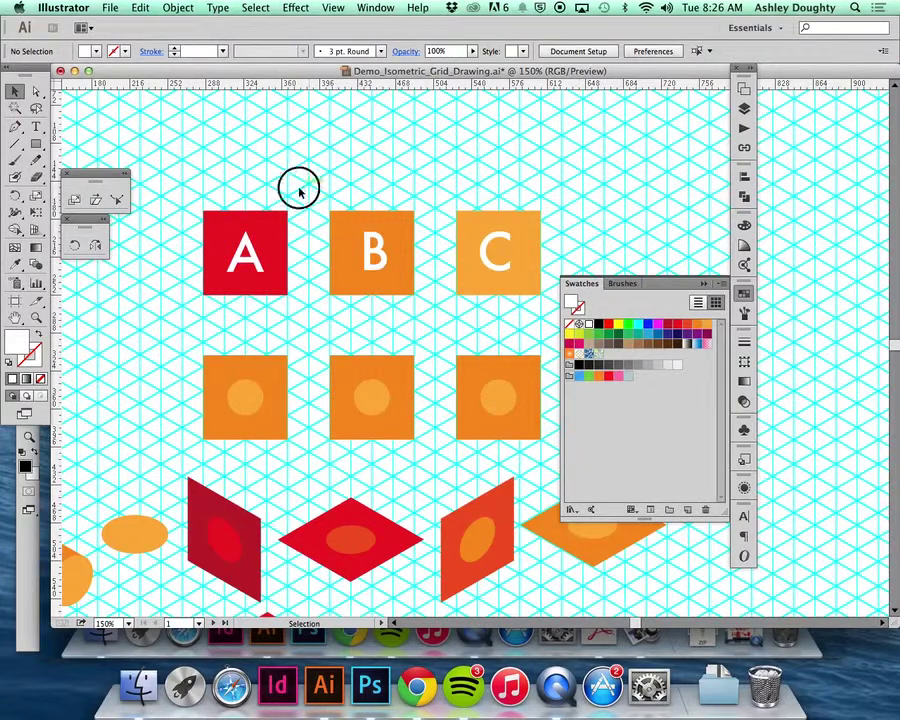
- Centre letter A on the red square and B on the orange square, horizontally and vertically
left_click_drag(299, 185, 250, 250)
left_click(575, 51)
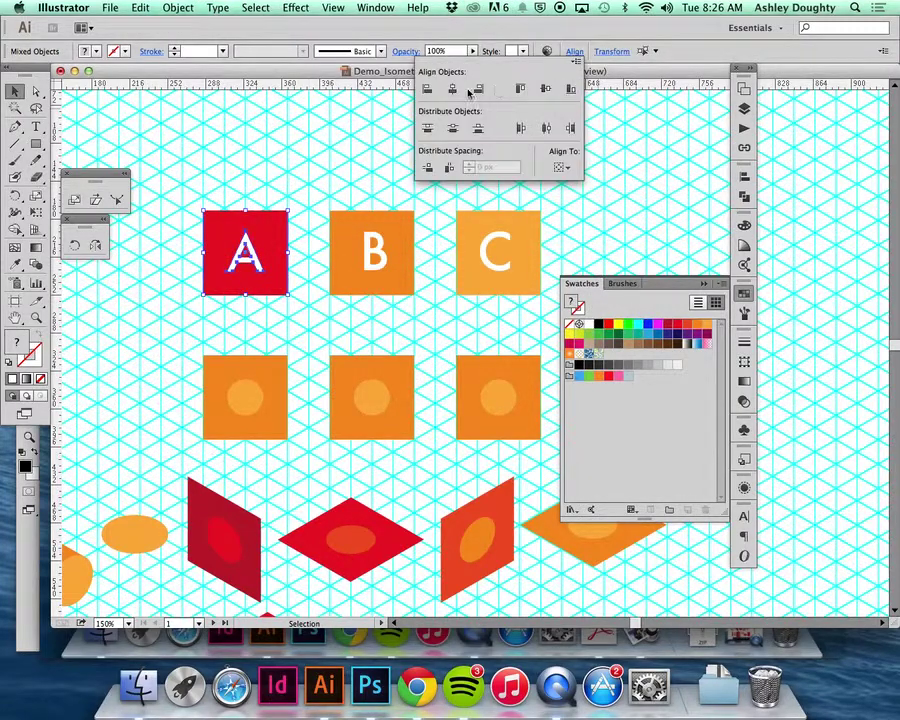
left_click(454, 88)
left_click(546, 88)
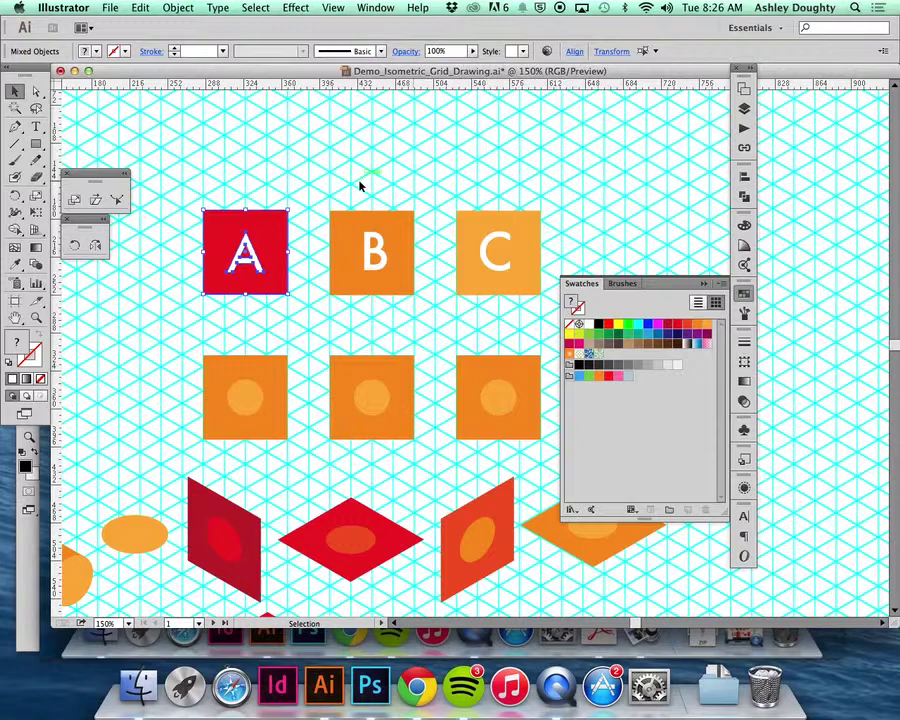
left_click_drag(420, 185, 380, 245)
left_click(575, 51)
left_click(454, 88)
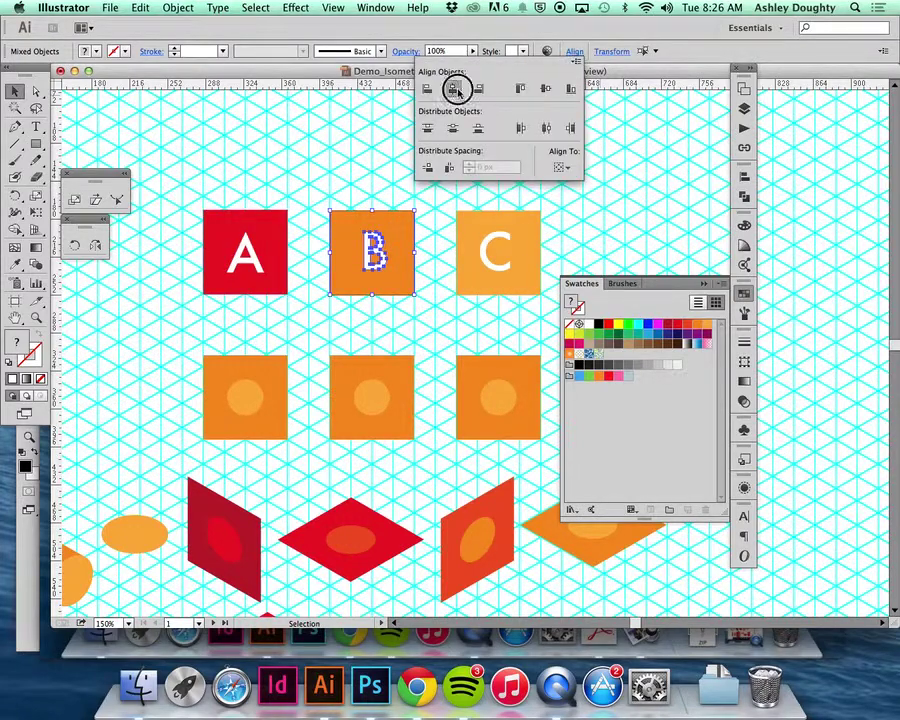
left_click(546, 88)
left_click_drag(586, 190, 506, 265)
left_click(575, 51)
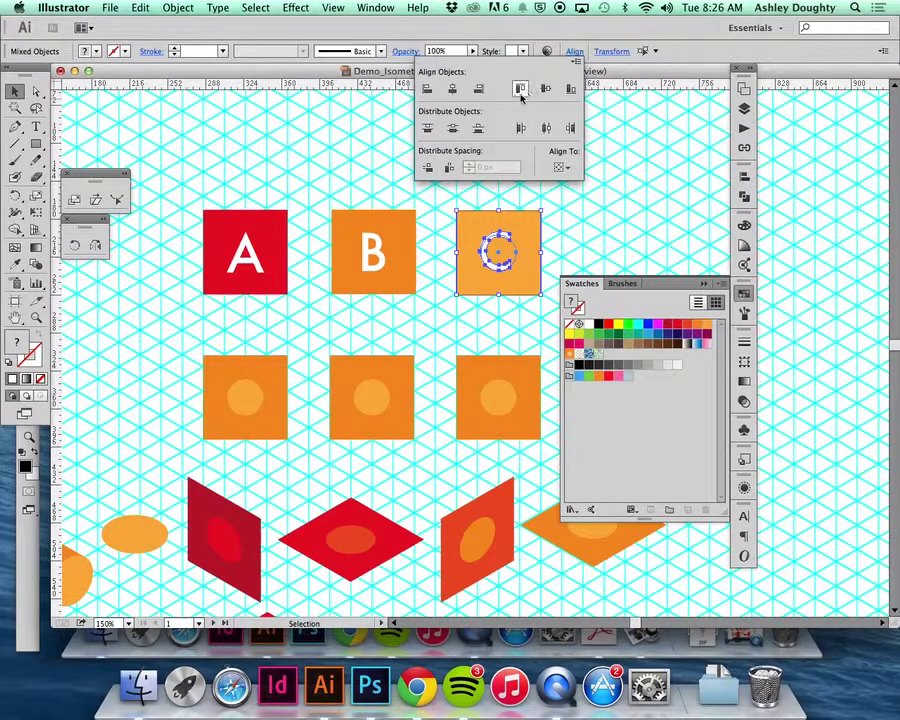
- Centre letter C on its light-orange square
left_click(452, 89)
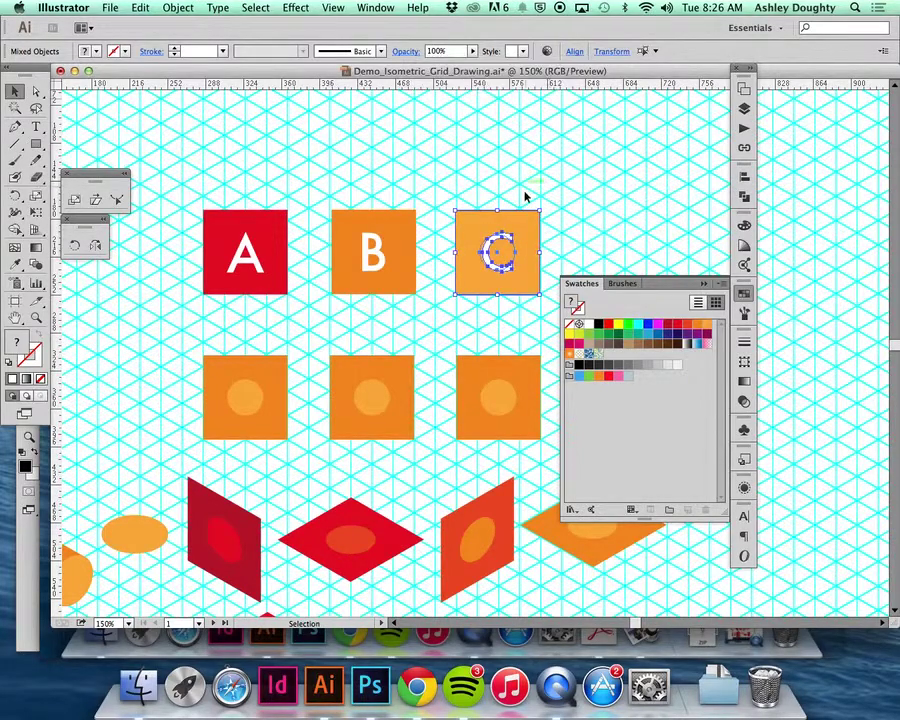
left_click(537, 152)
left_click_drag(445, 146, 421, 188)
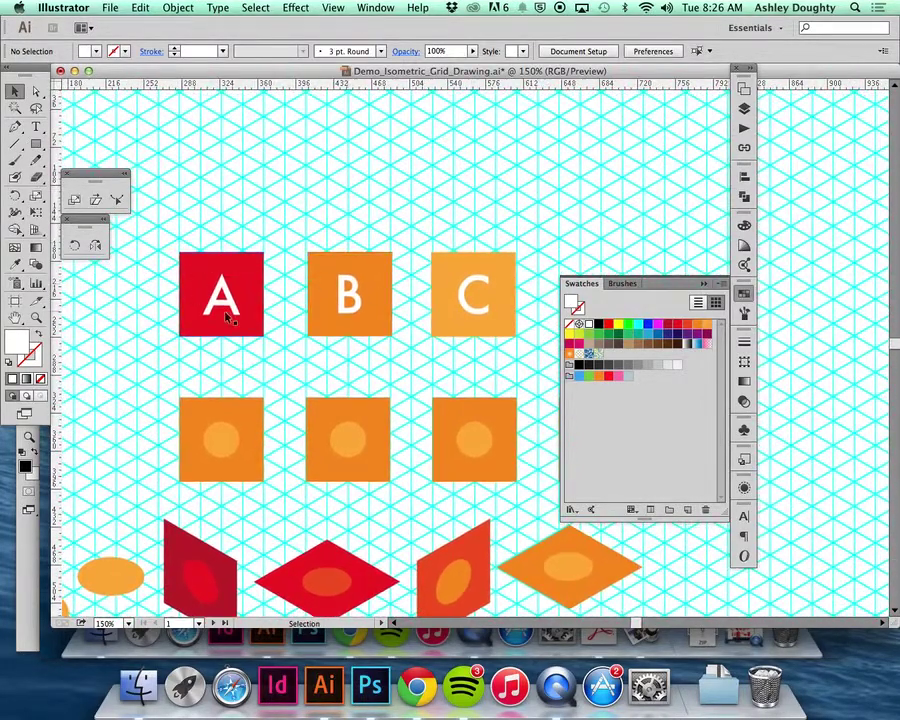
- Option-drag a copy of the red A tile above the original
left_click_drag(281, 201, 198, 313)
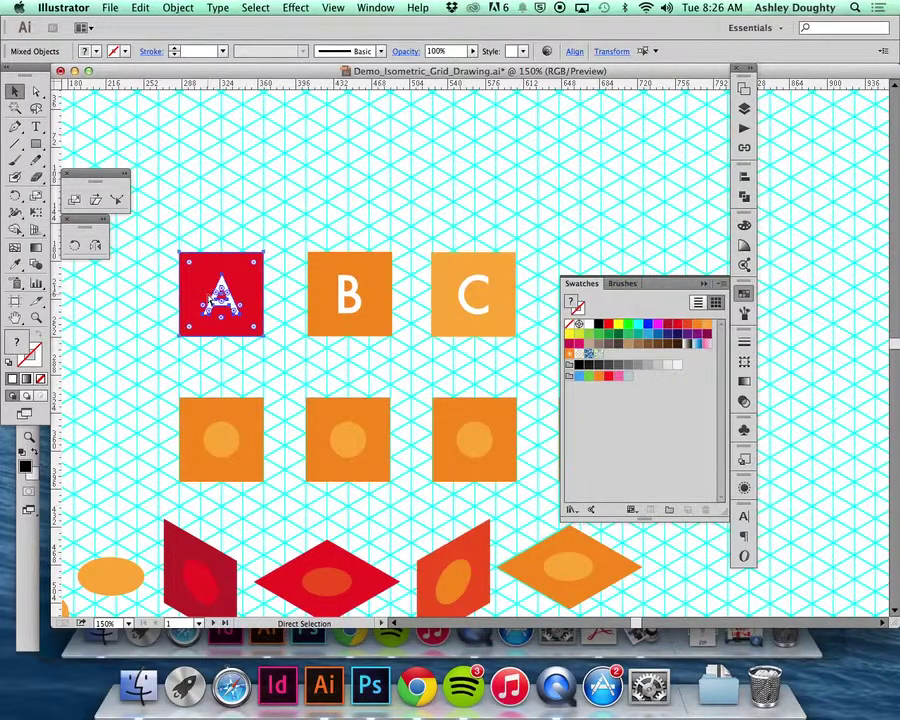
left_click(408, 215)
key("a")
left_click(335, 300)
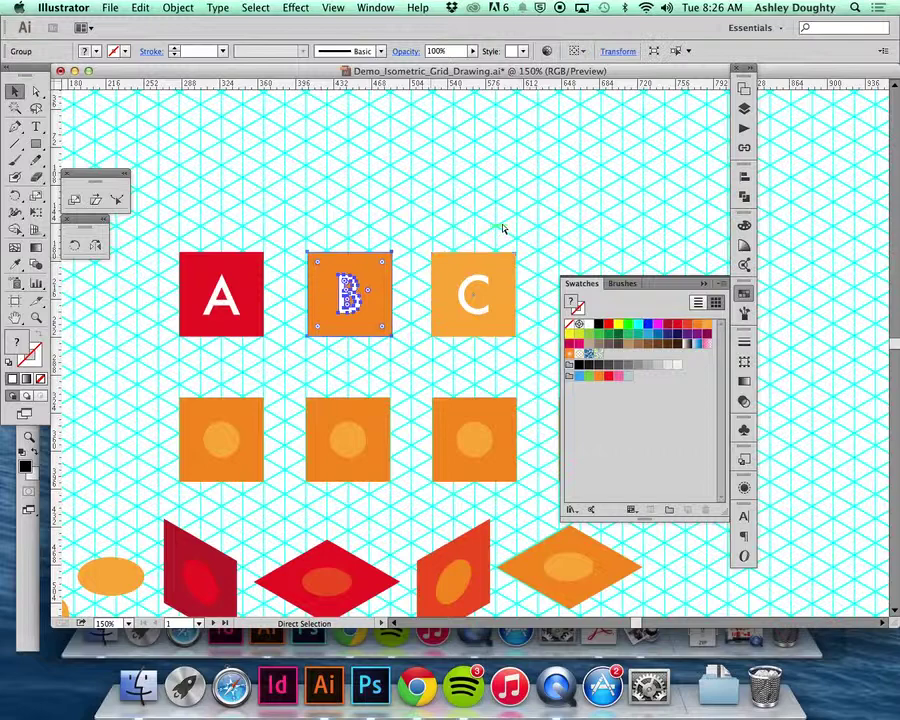
key("v")
left_click(446, 322)
scroll(427, 208, "up", 3)
scroll(427, 208, "left", 2)
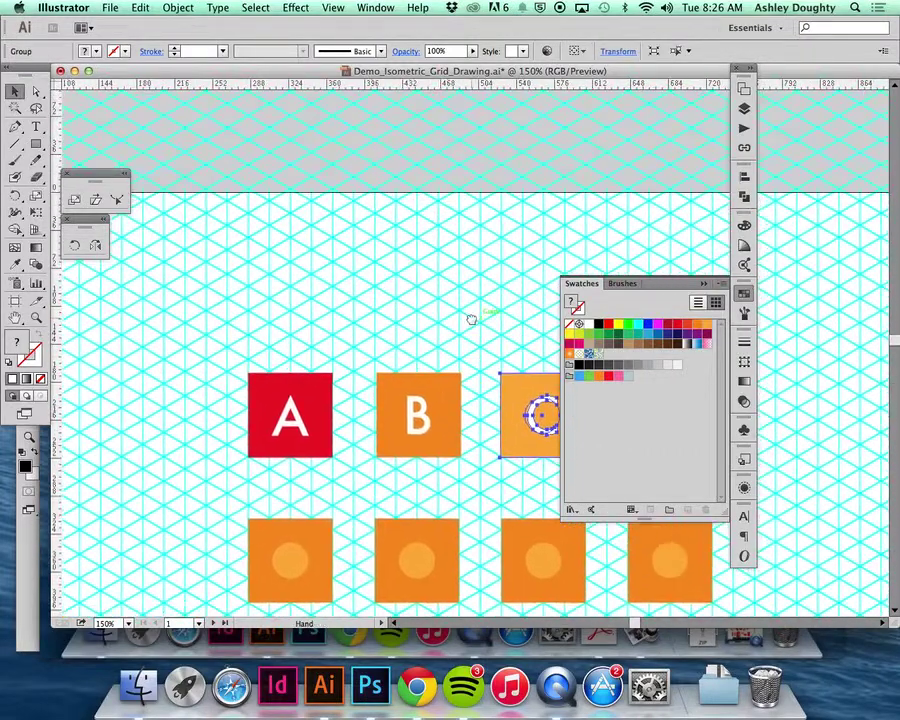
left_click(313, 430)
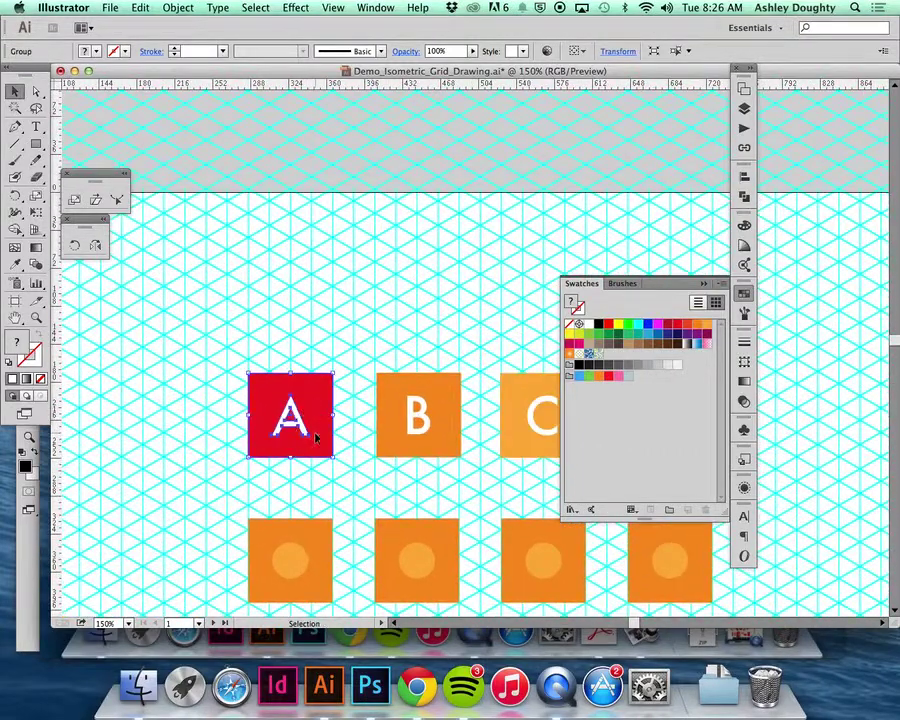
left_click_drag(316, 437, 319, 319)
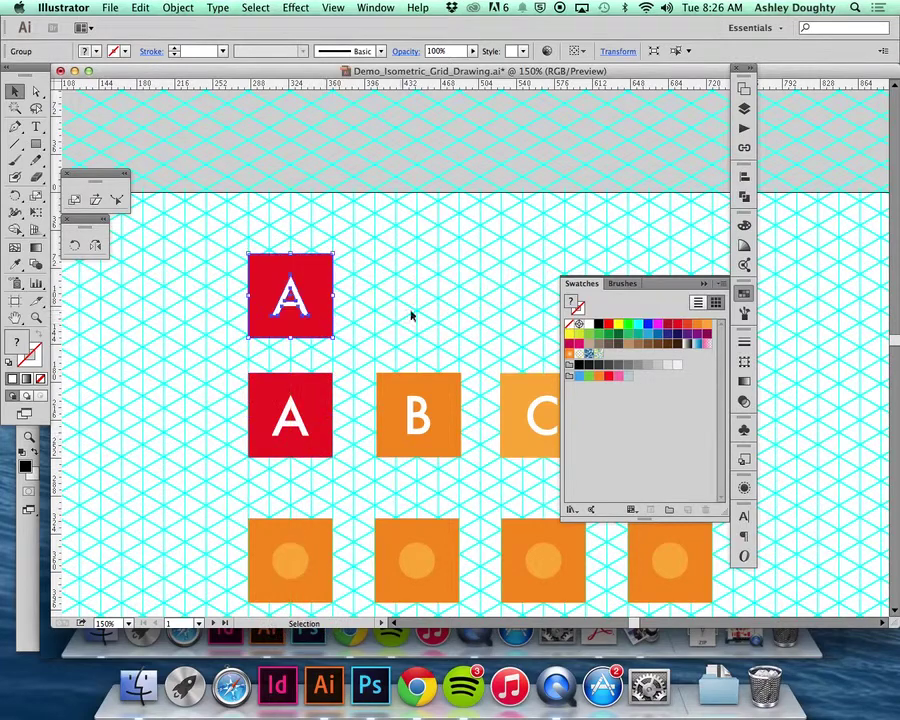
- Shear the copied A tile into a left face with the Isometric Left Side action
left_click(746, 128)
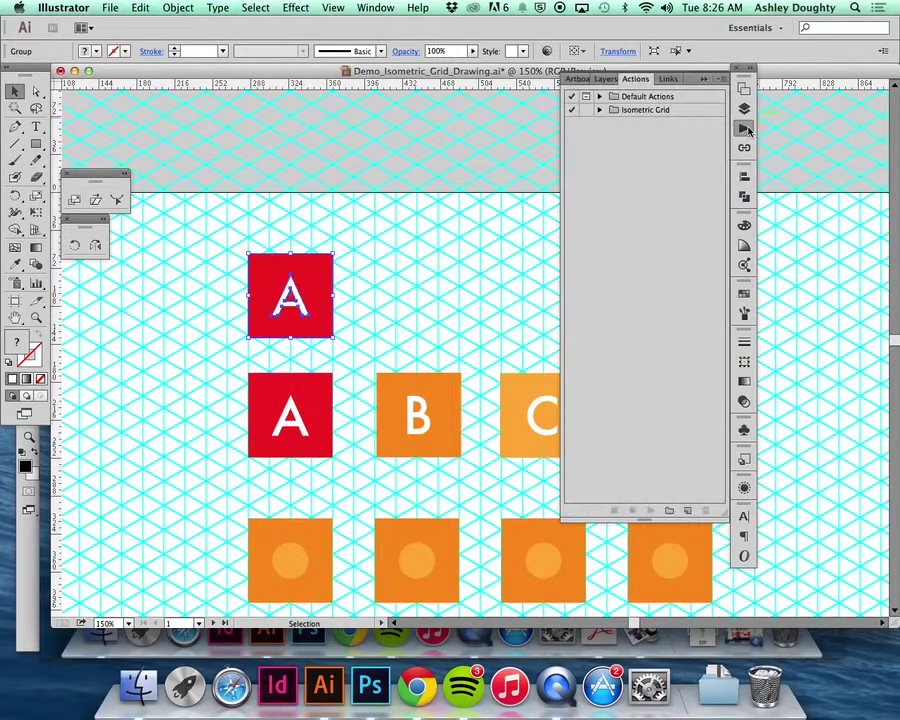
left_click(600, 110)
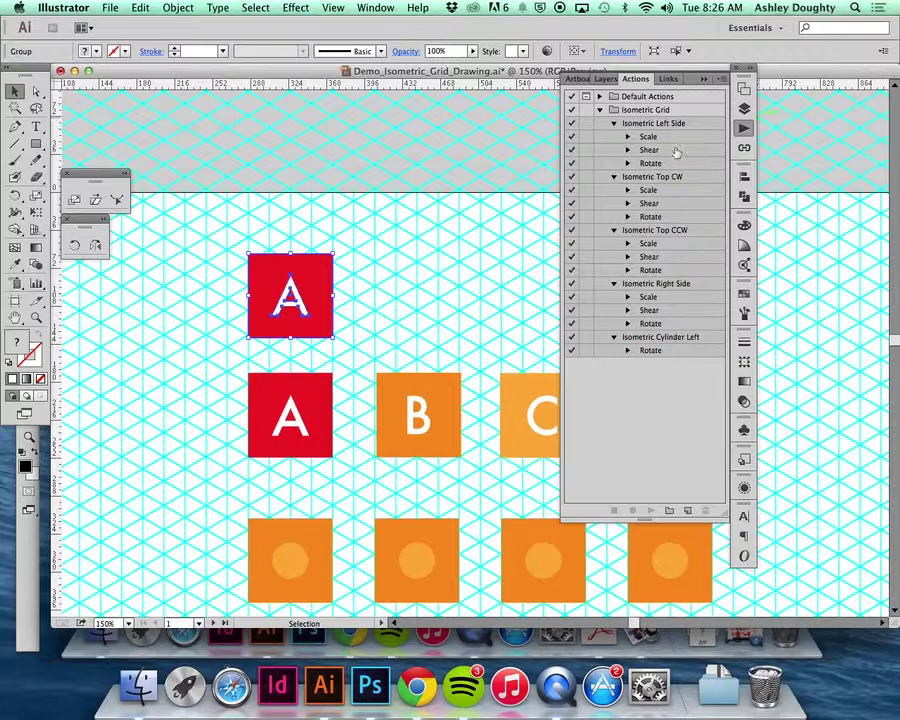
left_click(630, 123)
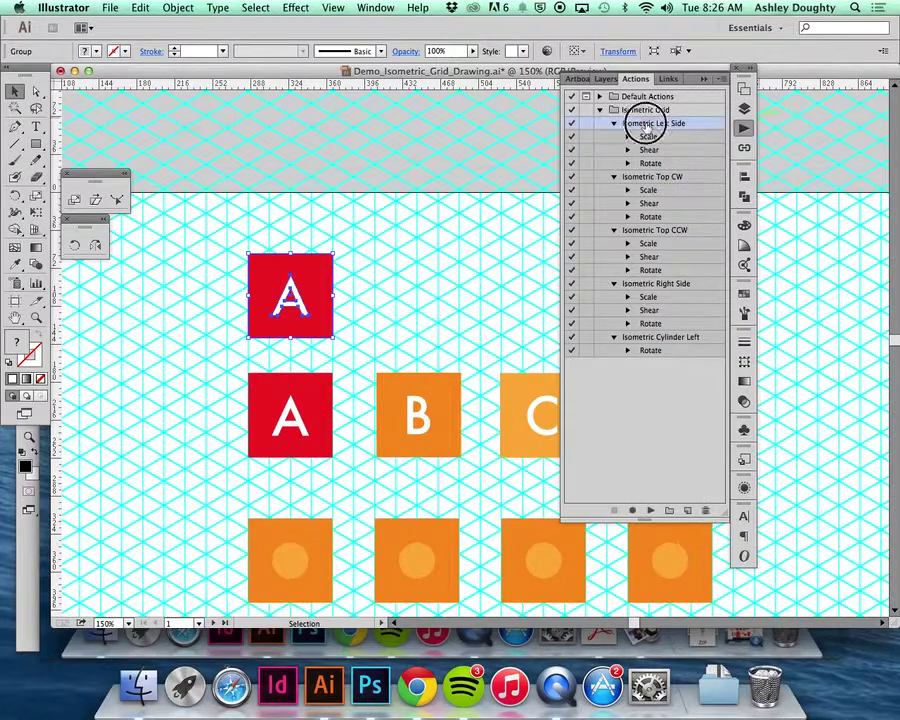
left_click(651, 511)
left_click(470, 333)
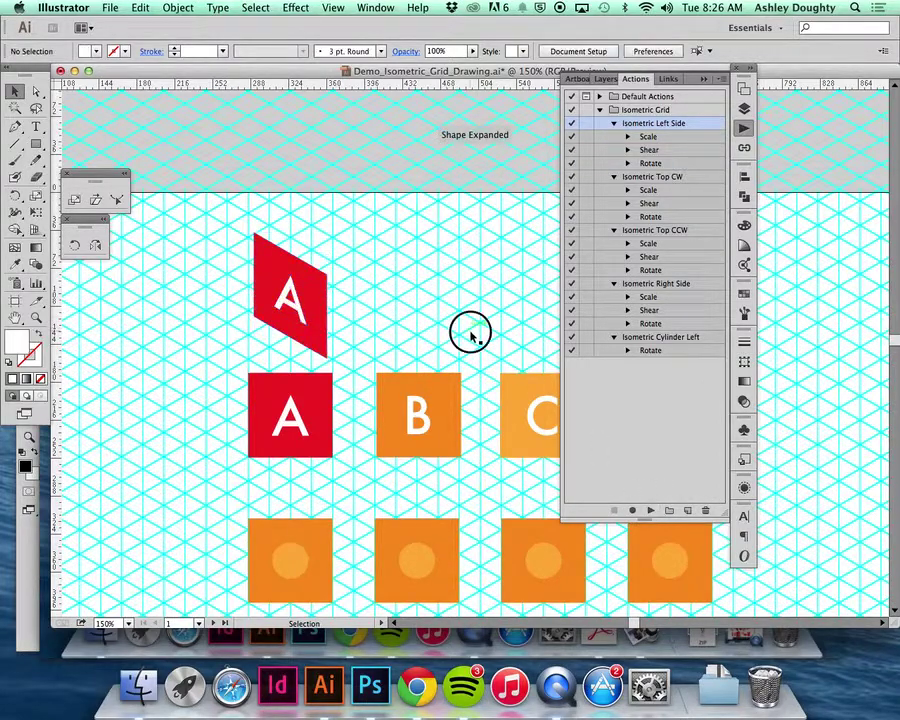
- Copy the B tile upward and make it a top face with Isometric Top CW
left_click(402, 424)
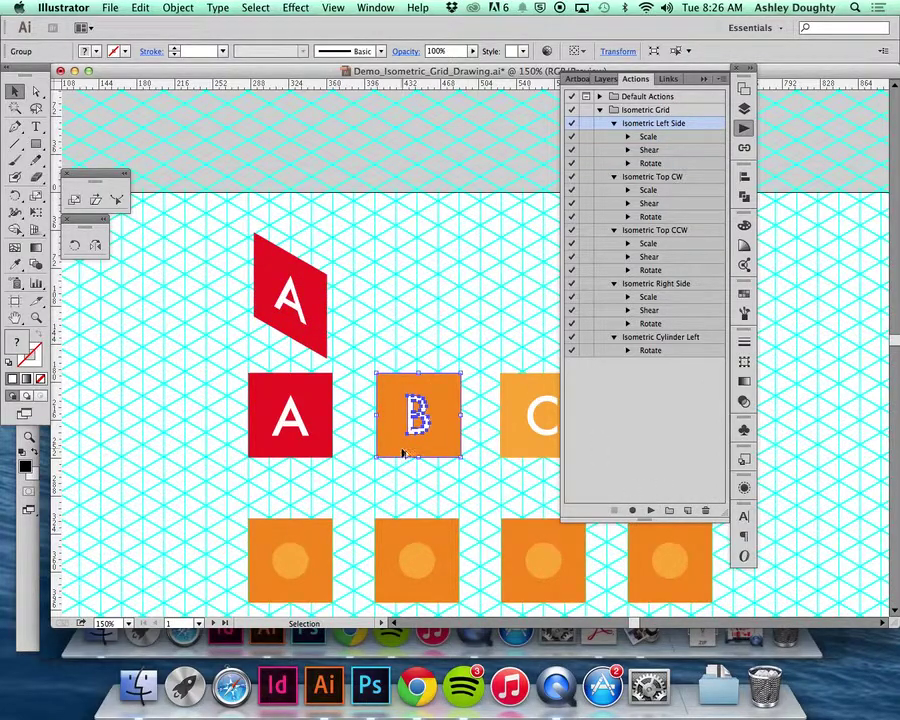
left_click_drag(403, 453, 405, 321)
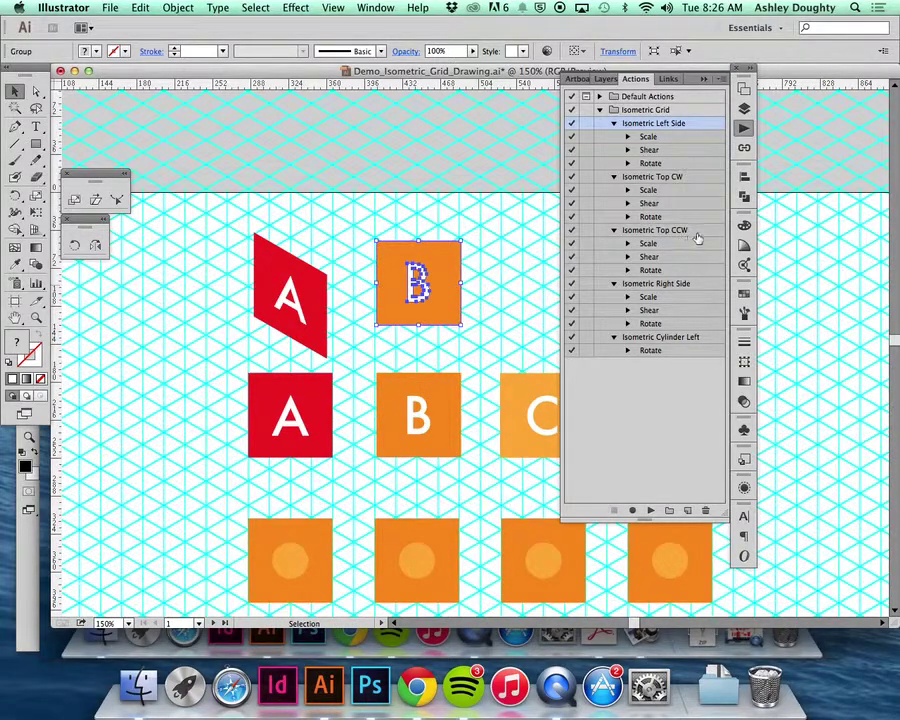
left_click(687, 186)
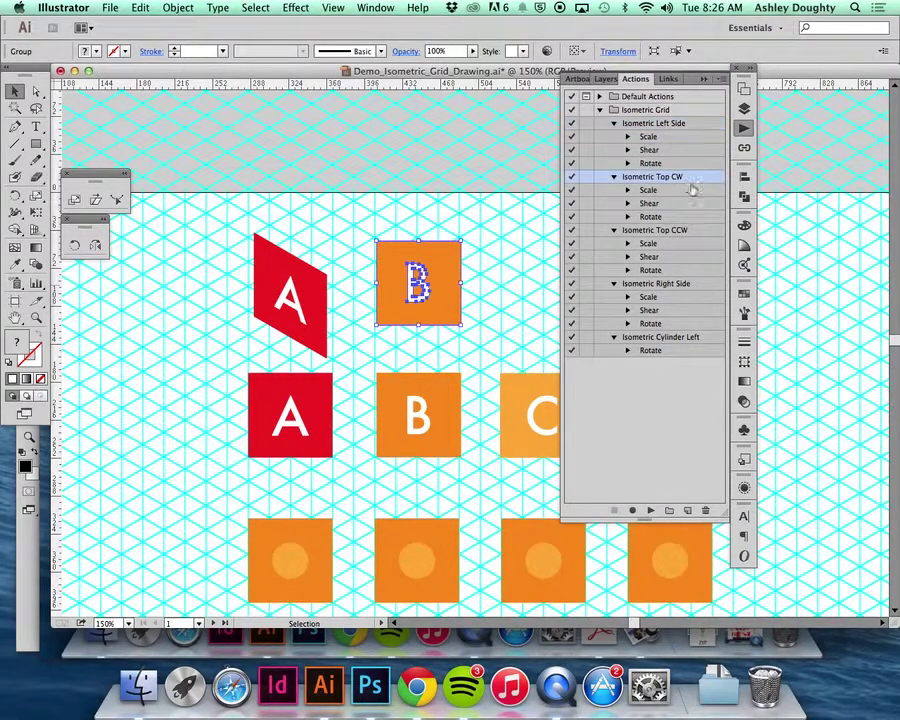
left_click(650, 511)
left_click(530, 328)
- Copy the C tile upward and make it a right face with Isometric Right Side
scroll(480, 330, "right", 5)
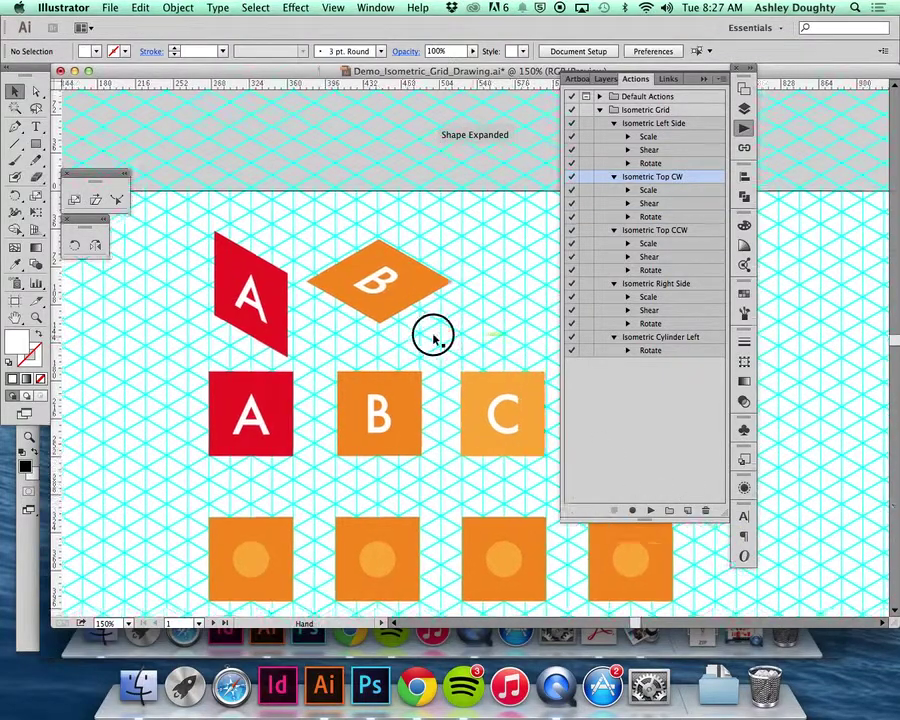
left_click(433, 440)
left_click_drag(433, 440, 433, 320)
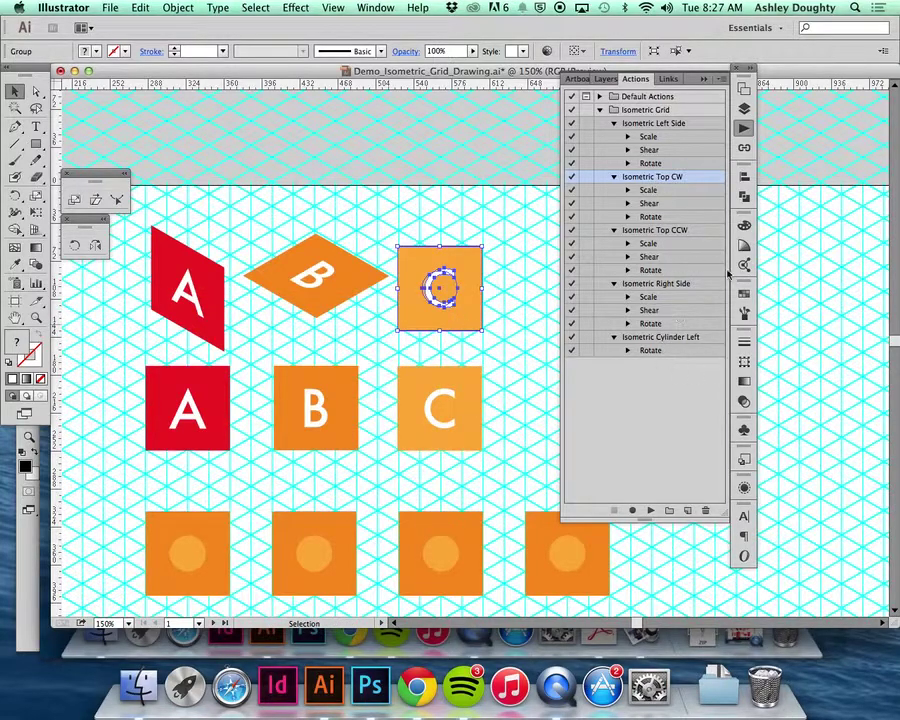
left_click(681, 287)
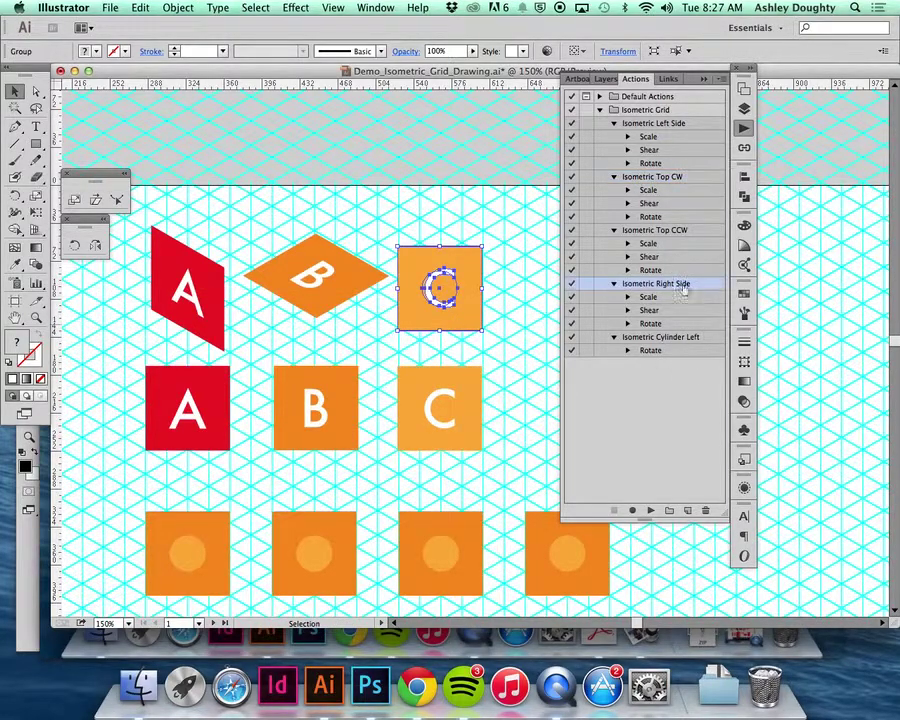
left_click(651, 511)
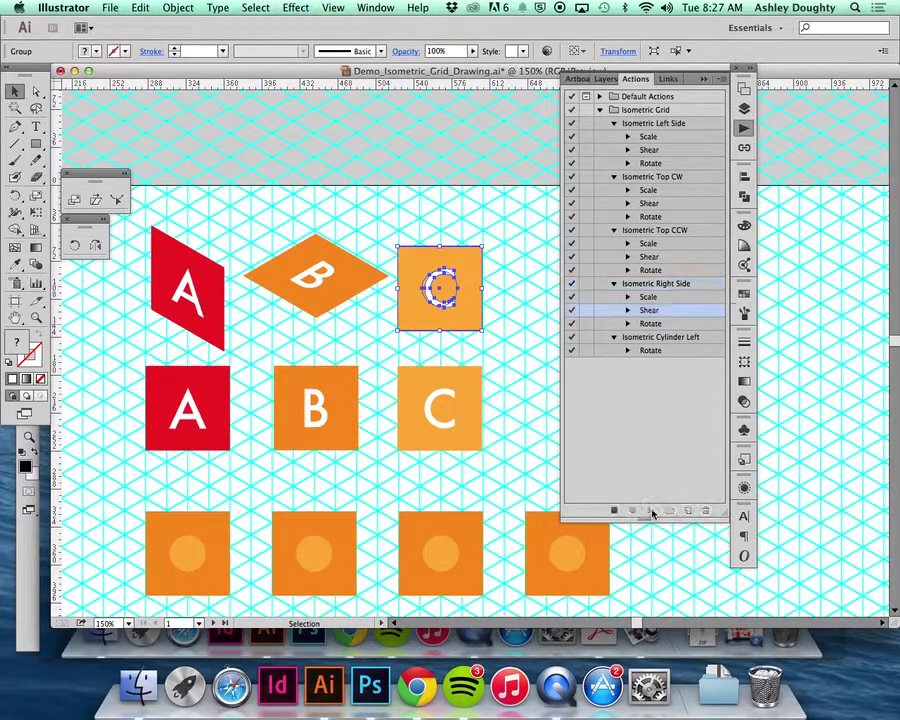
left_click(500, 316)
- Drag the B top face and A left face onto the C face to form the cube
left_click_drag(480, 316, 507, 394)
left_click(205, 312)
left_click_drag(205, 312, 440, 322)
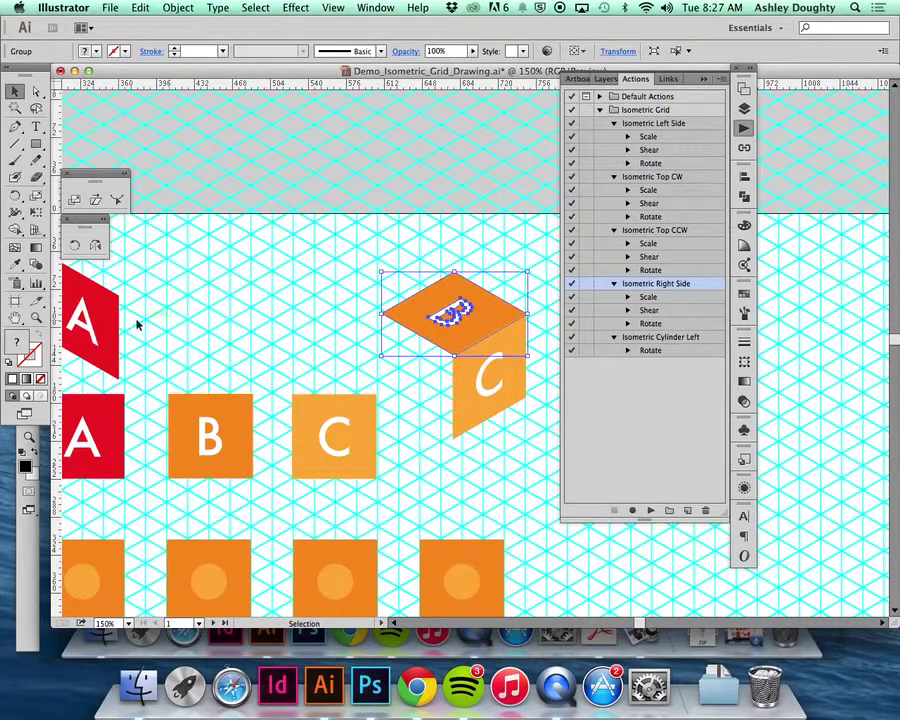
left_click_drag(131, 323, 446, 378)
left_click(434, 461)
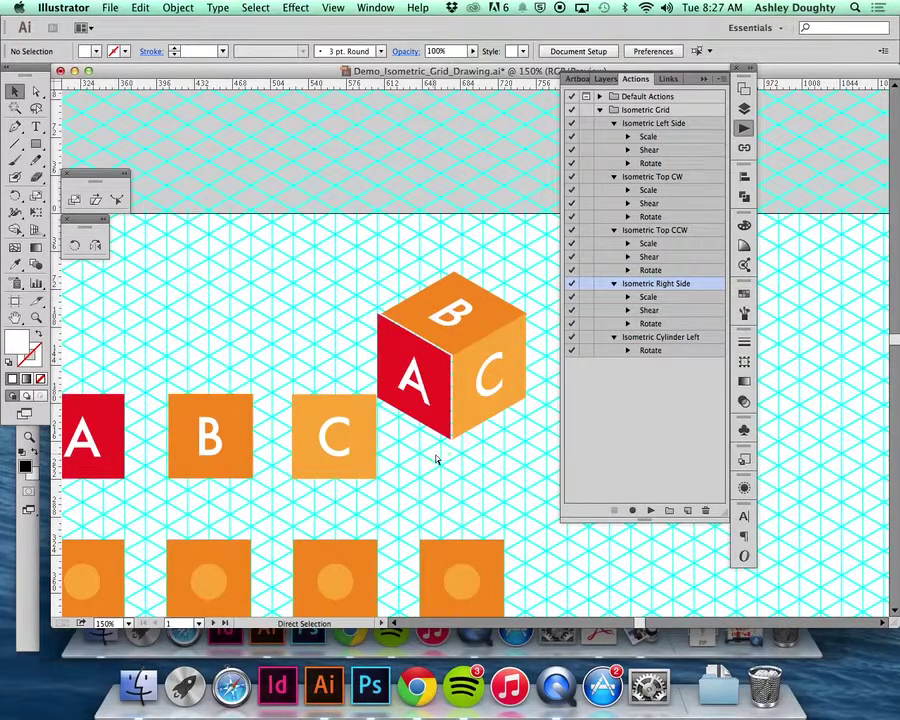
- Zoom in and nudge the A and B faces so their edges meet cleanly
key("super+equal")
key("super+equal")
left_click_drag(402, 436, 410, 446)
left_click_drag(474, 313, 428, 263)
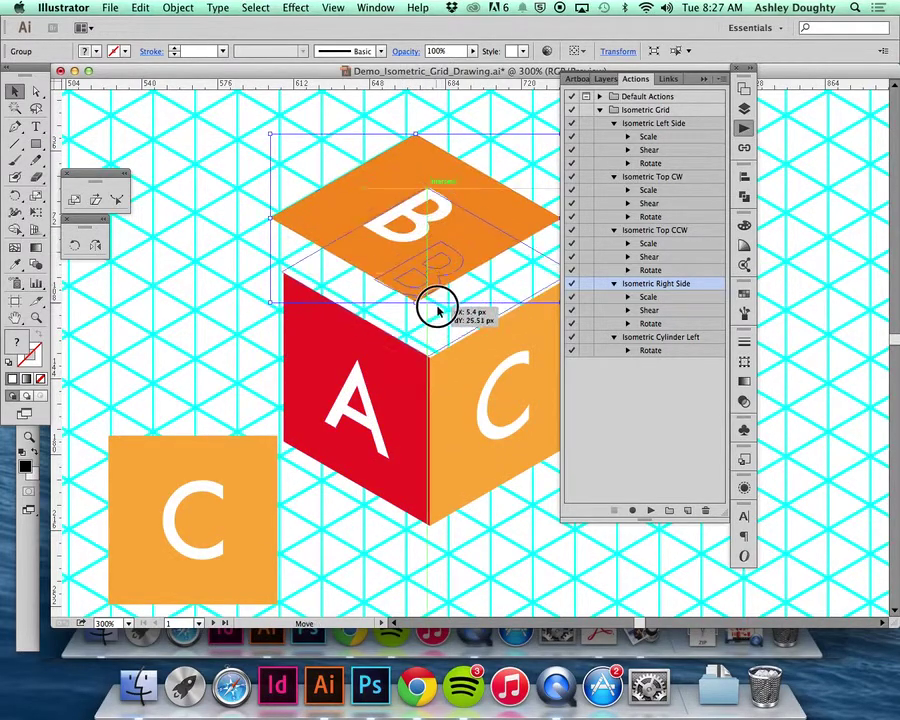
left_click_drag(437, 311, 438, 322)
left_click(378, 544)
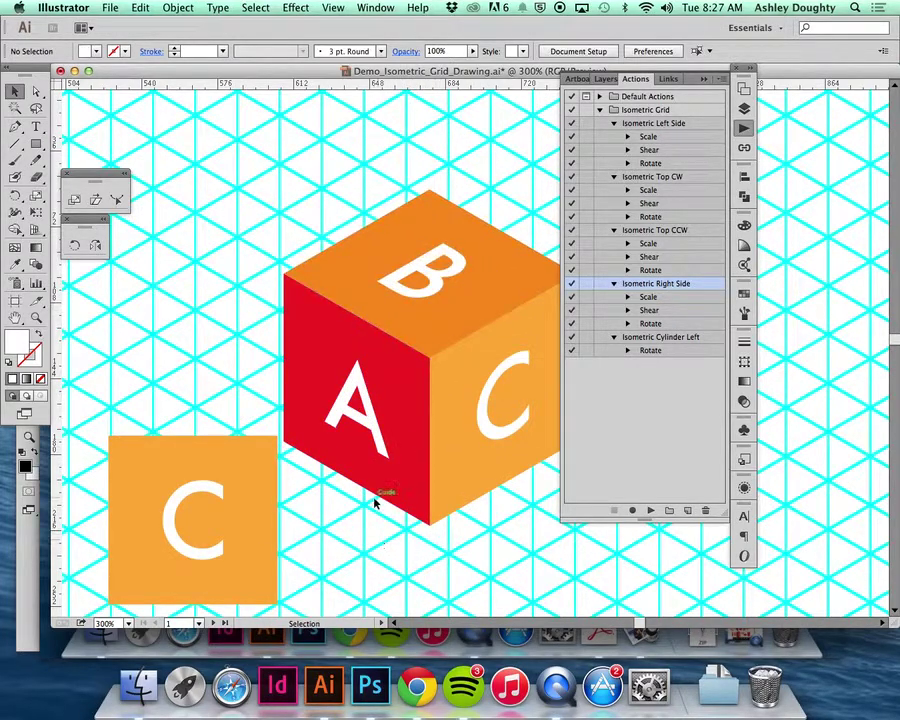
- Save the file and zoom back out to the whole layout
key("a")
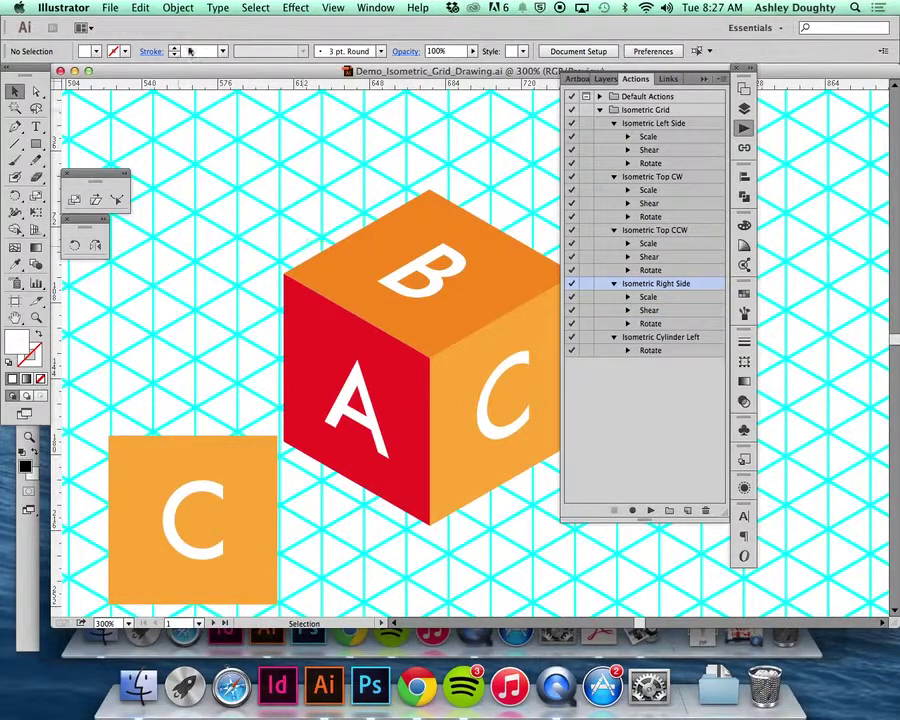
key("super+s")
key("super+minus")
key("super+minus")
key("super+minus")
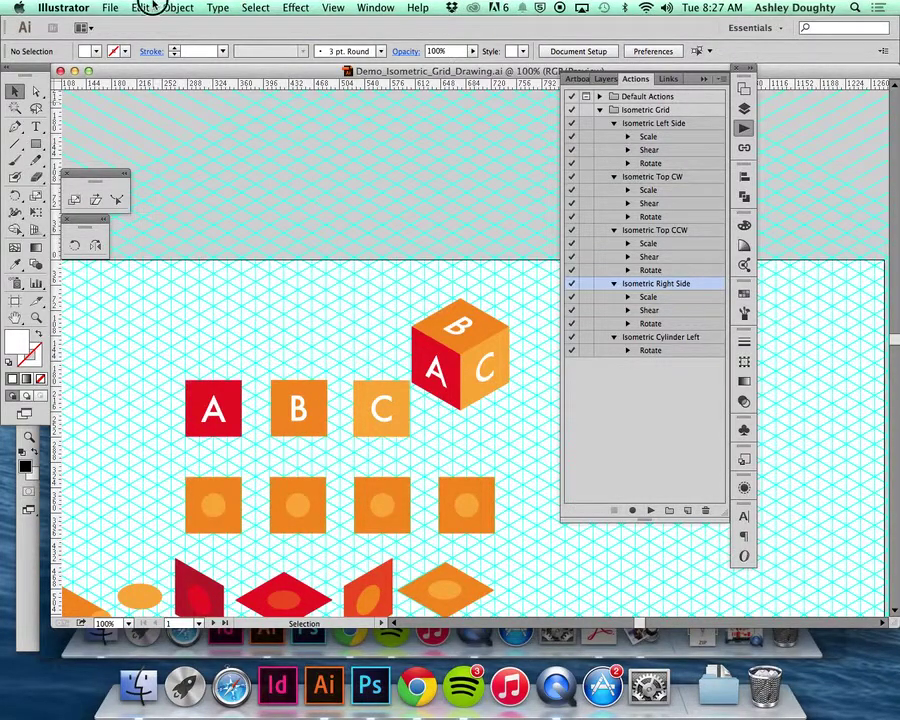
- Create a new blank 640 x 480 px Illustrator document, Untitled-1, with Cmd+N
left_click(110, 7)
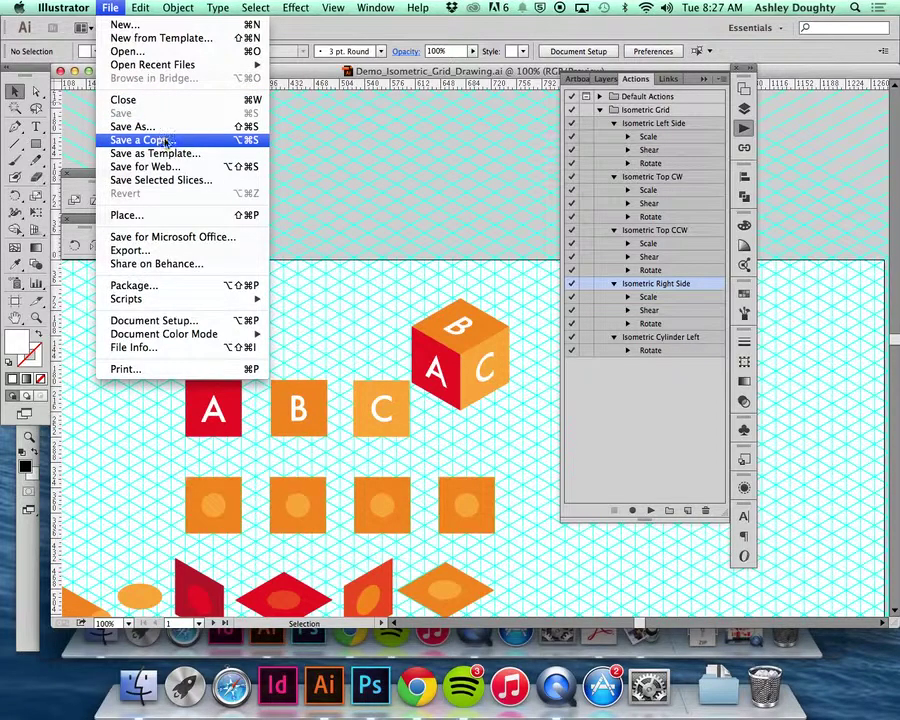
mouse_move(183, 67)
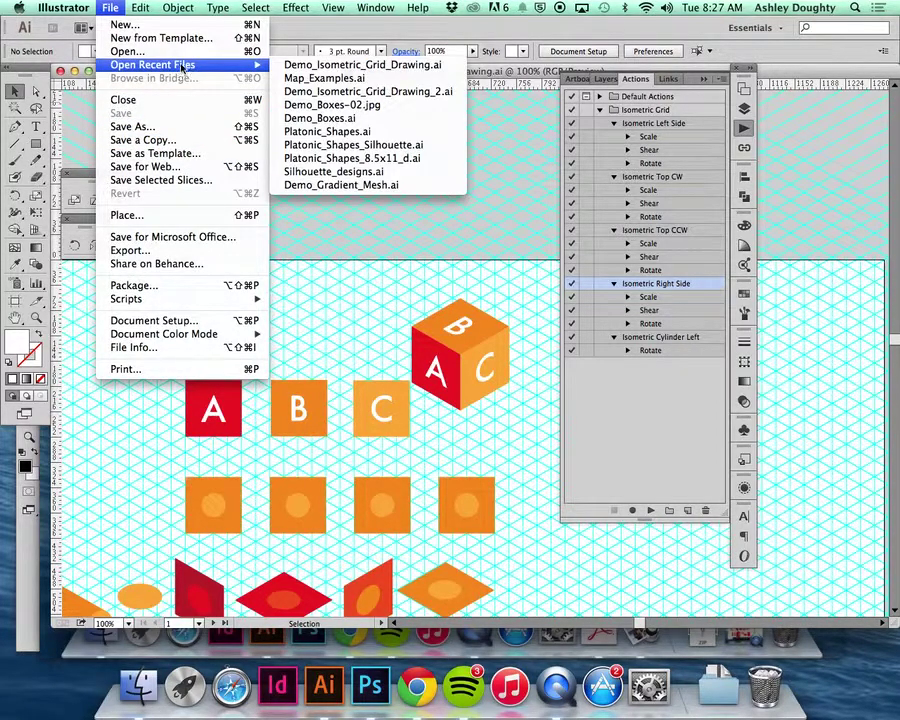
left_click(112, 9)
key("super+n")
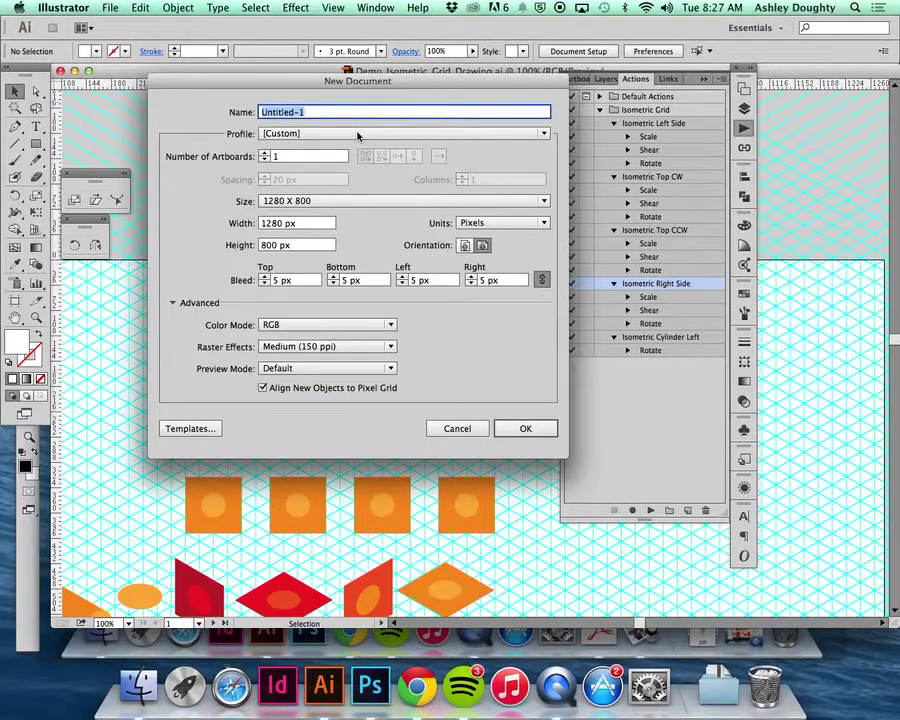
left_click(336, 202)
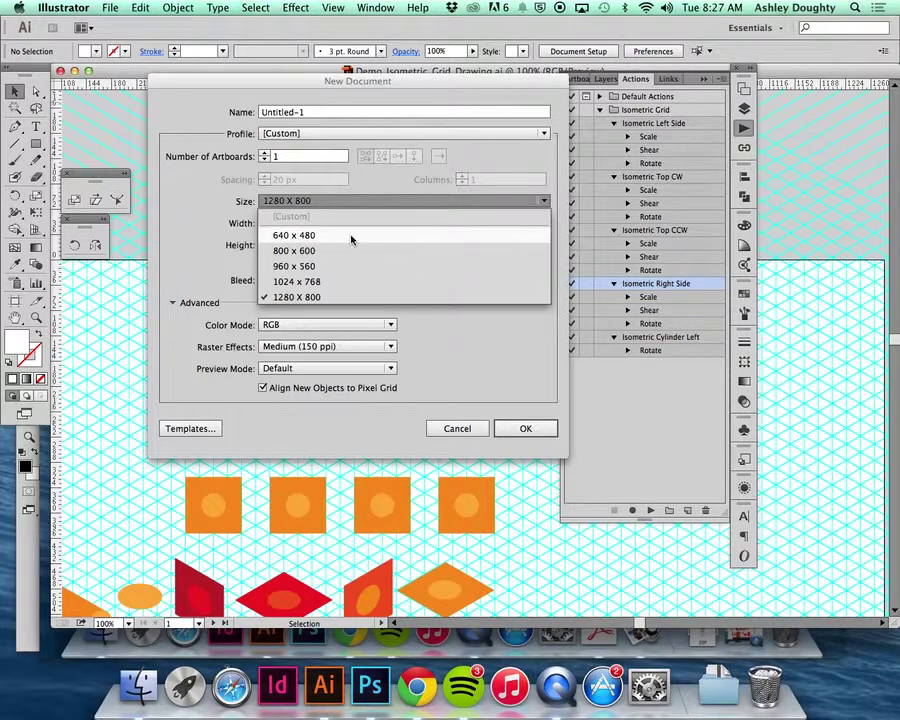
left_click(433, 241)
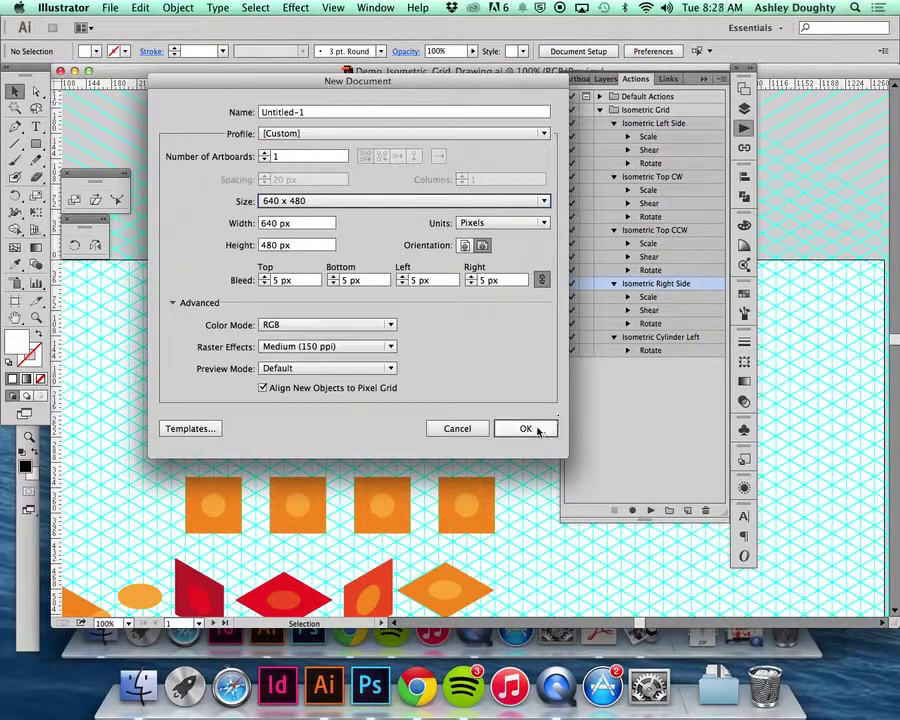
left_click(537, 427)
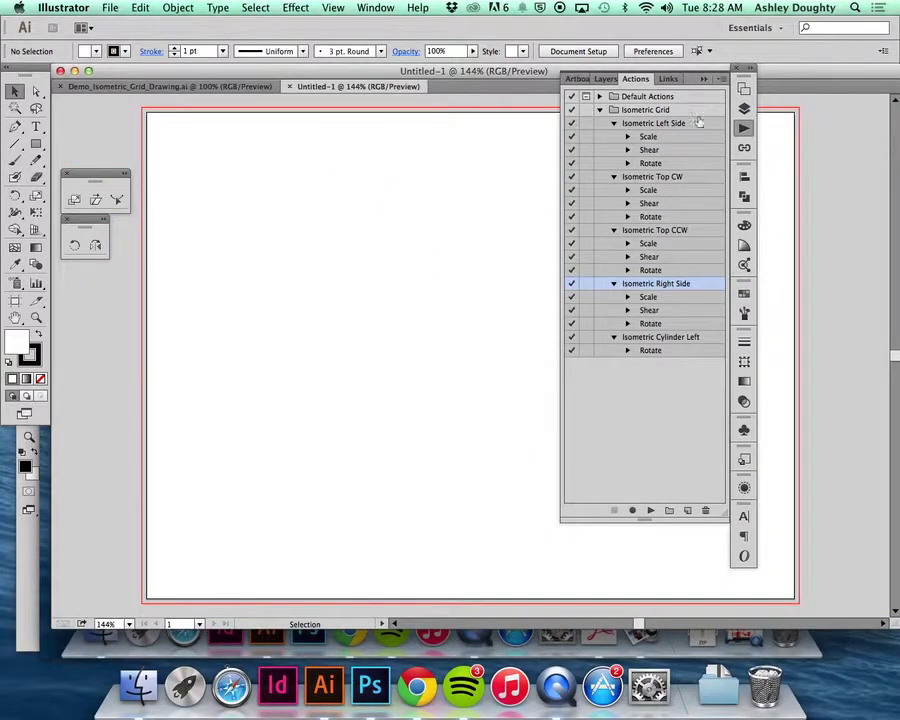
- Copy the ABC cube group from the isometric grid drawing and paste it into Untitled-1
left_click(745, 67)
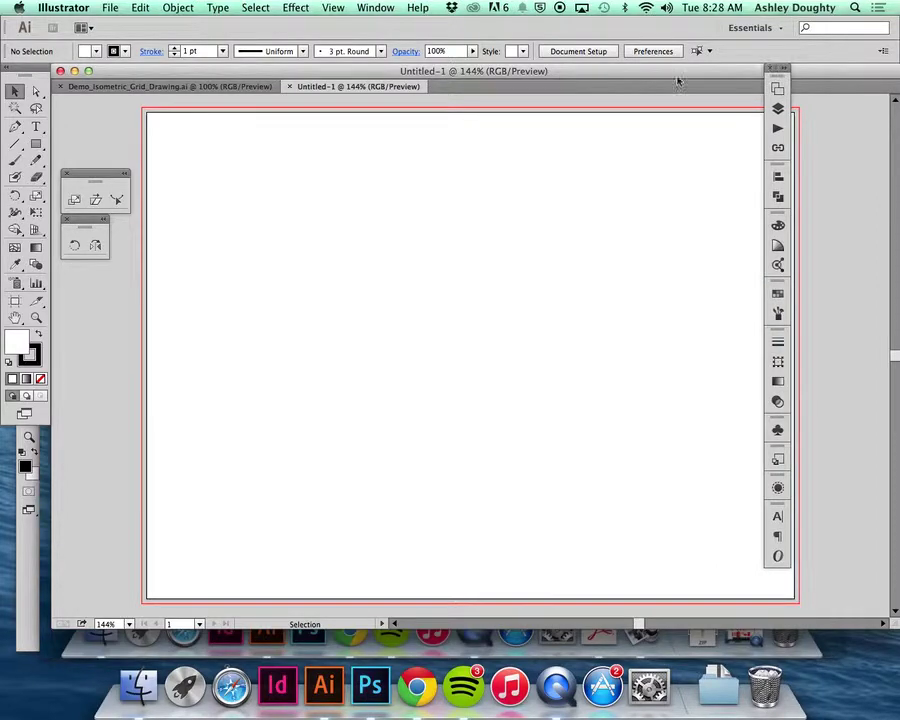
left_click(195, 87)
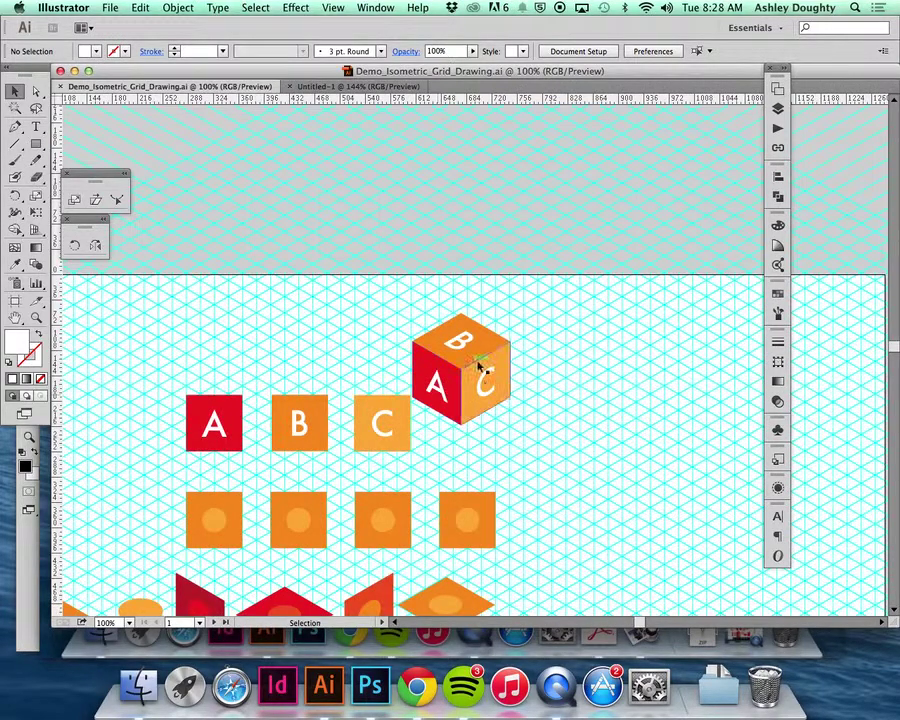
left_click(434, 405)
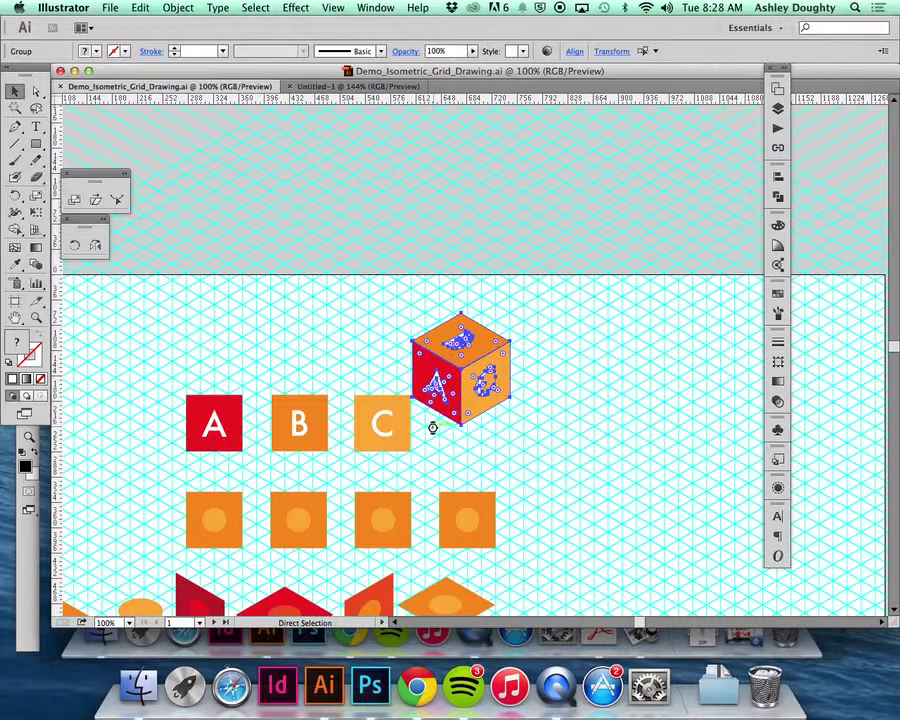
left_click(358, 86)
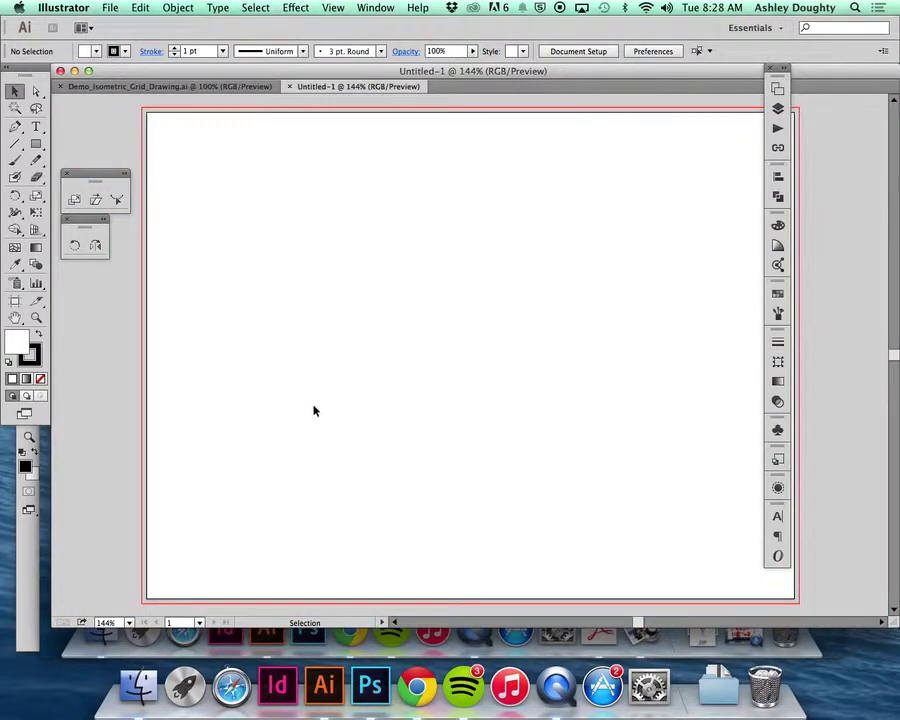
key("cmd+v")
- Duplicate the cube by dragging a copy, then Transform Again for a third in a row
mouse_move(458, 407)
left_mouse_down()
mouse_move(335, 396)
mouse_move(275, 412)
mouse_move(277, 424)
mouse_move(275, 382)
mouse_move(434, 384)
mouse_move(455, 393)
left_mouse_up()
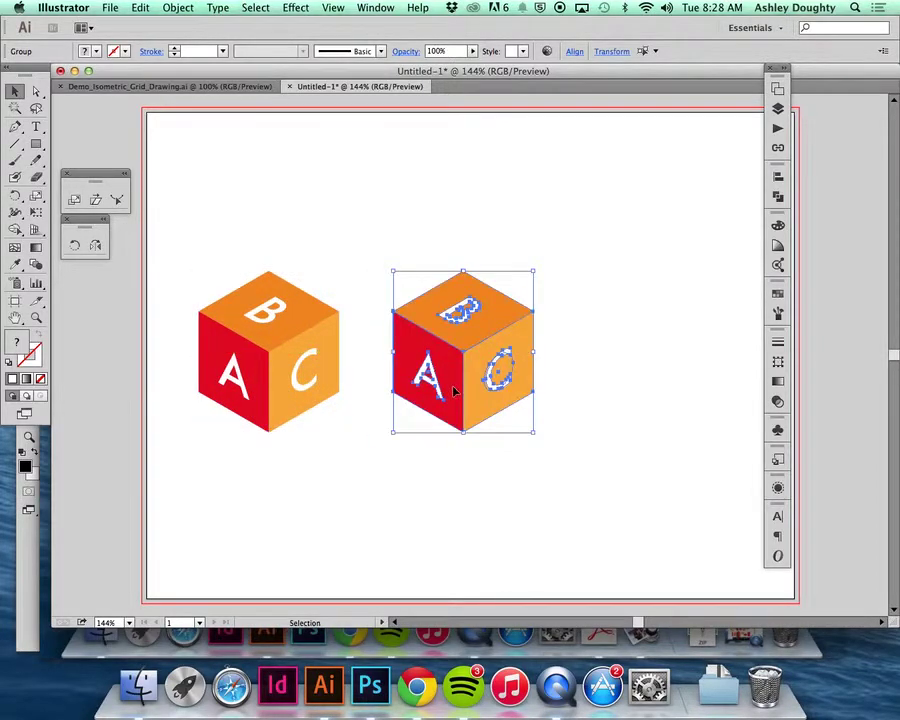
key("super+d")
left_click(383, 455)
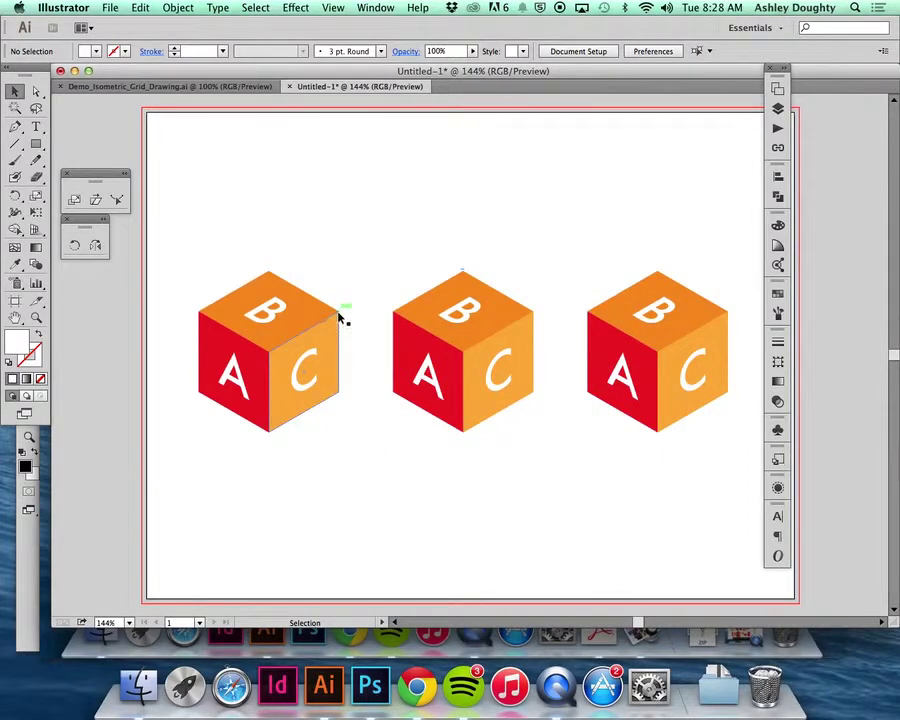
left_click(141, 85)
left_click(327, 87)
- Draw a small square near the top-left corner and fill it with blue (RGB 41, 171, 226)
left_click(778, 294)
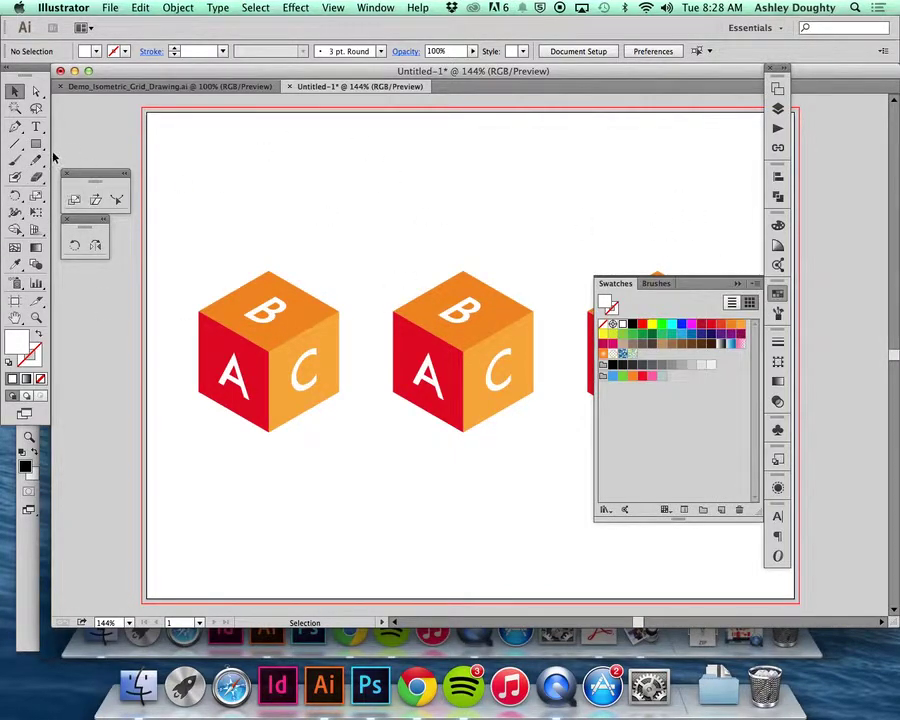
left_click(36, 143)
left_click_drag(198, 137, 244, 181)
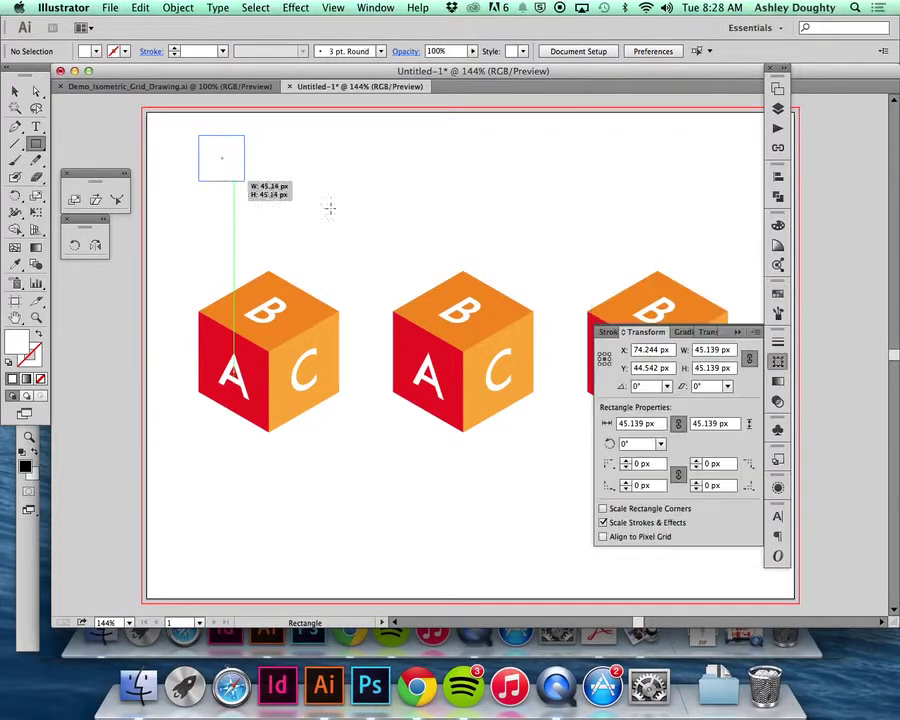
left_click(778, 289)
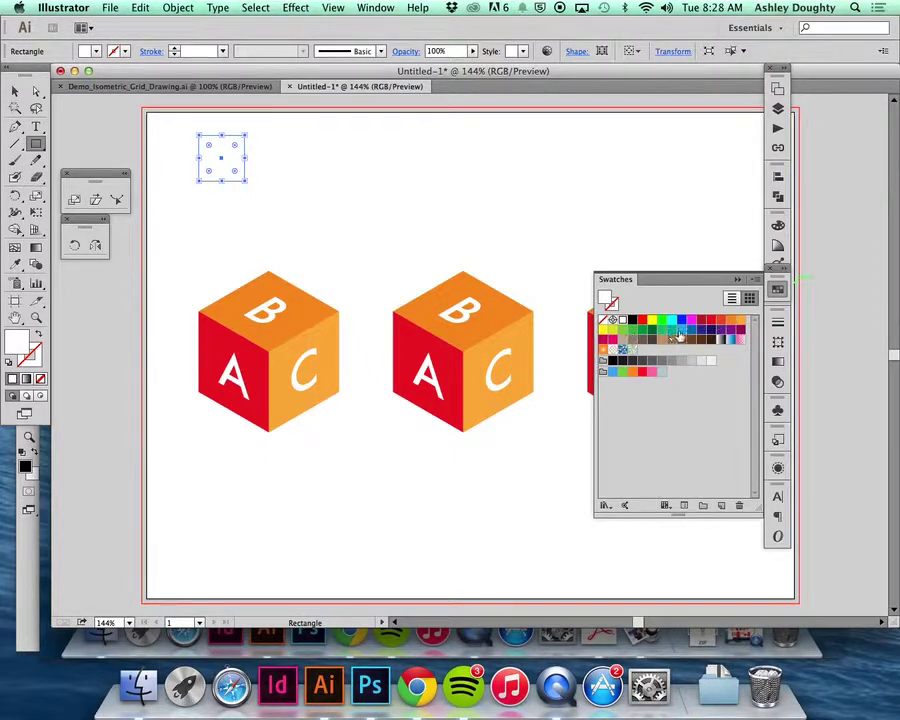
left_click(681, 330)
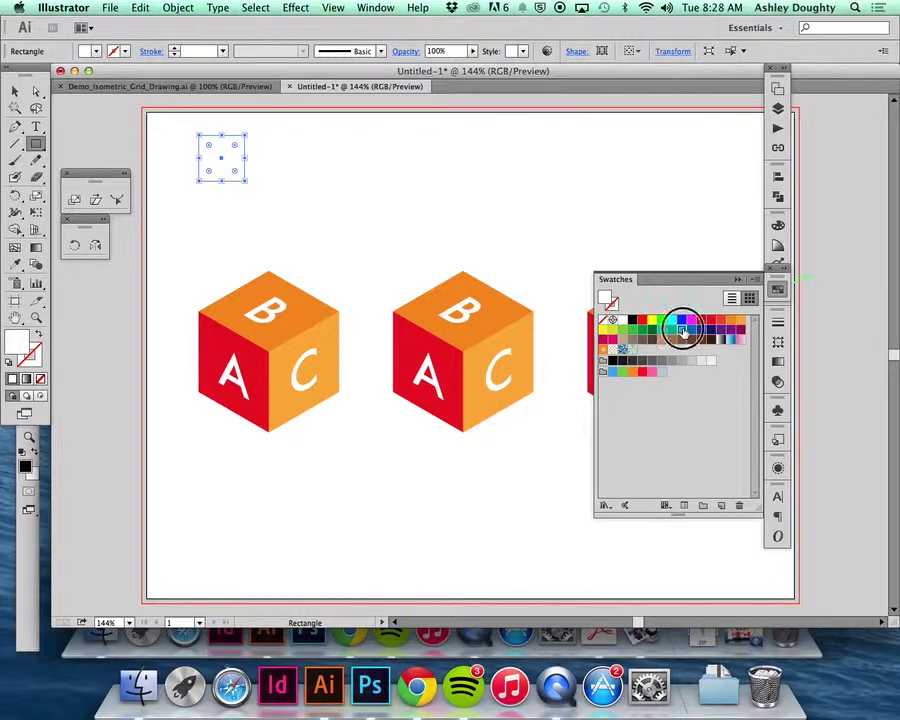
- Float the Swatches panel over the canvas and bring up the Color sliders
left_click(782, 267)
left_click_drag(782, 267, 585, 301)
left_click(778, 225)
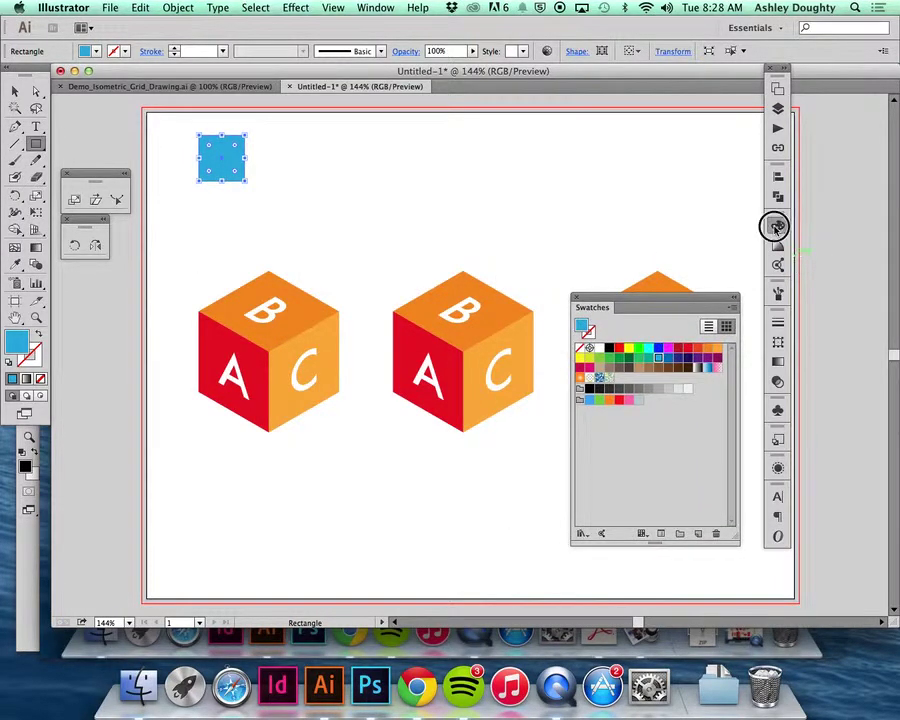
- Switch the Color sliders to HSB and make the square paler blue (S 12.83%, B 88.63%), adding a tiny circle
left_click(756, 215)
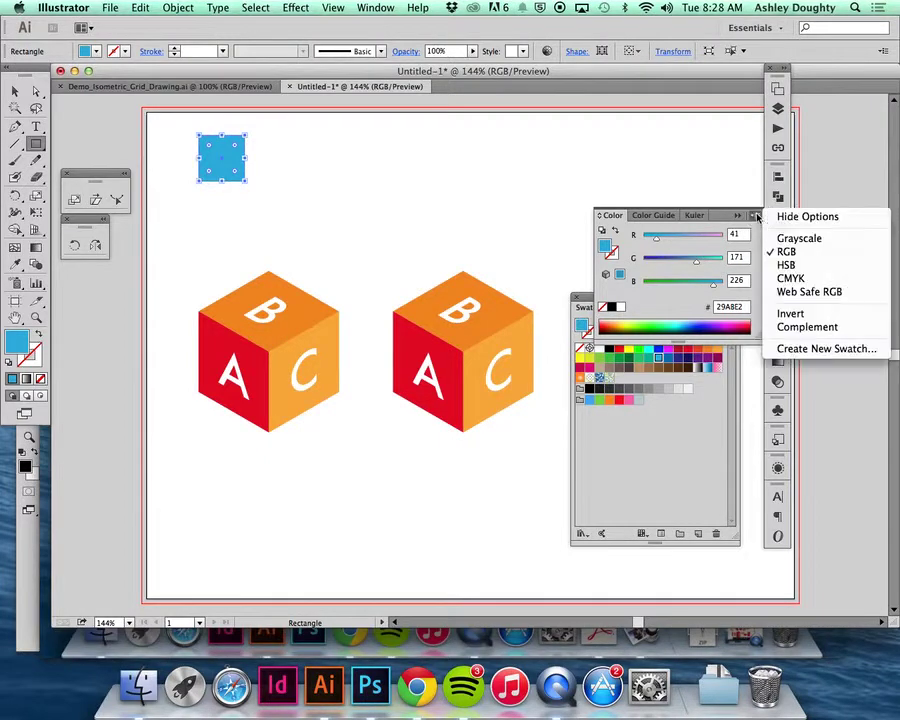
left_click(800, 265)
left_click_drag(707, 258, 665, 258)
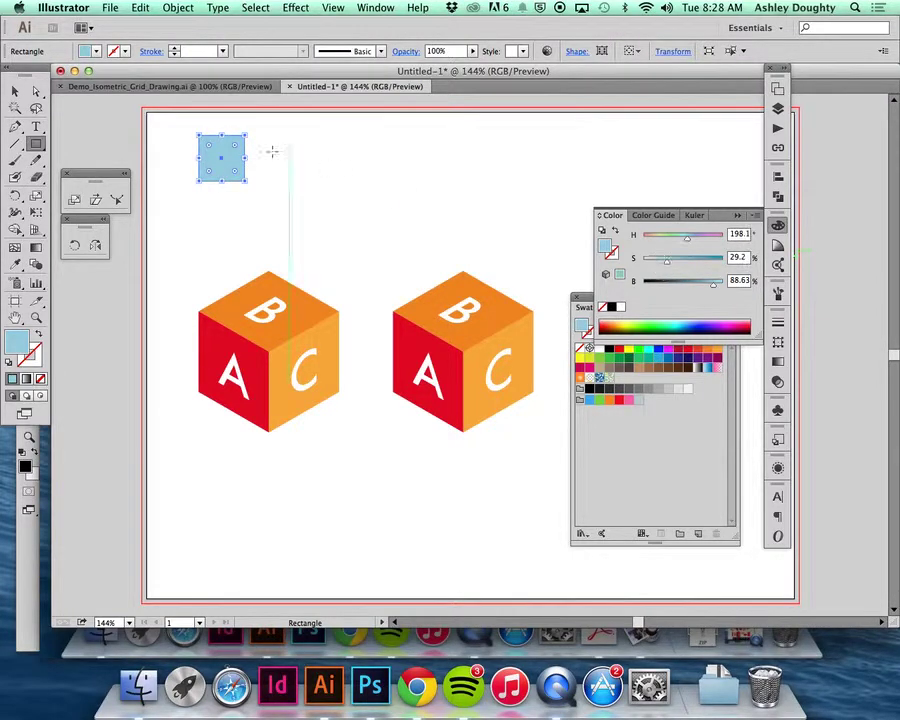
left_click_drag(37, 147, 74, 176)
left_click_drag(222, 157, 226, 161)
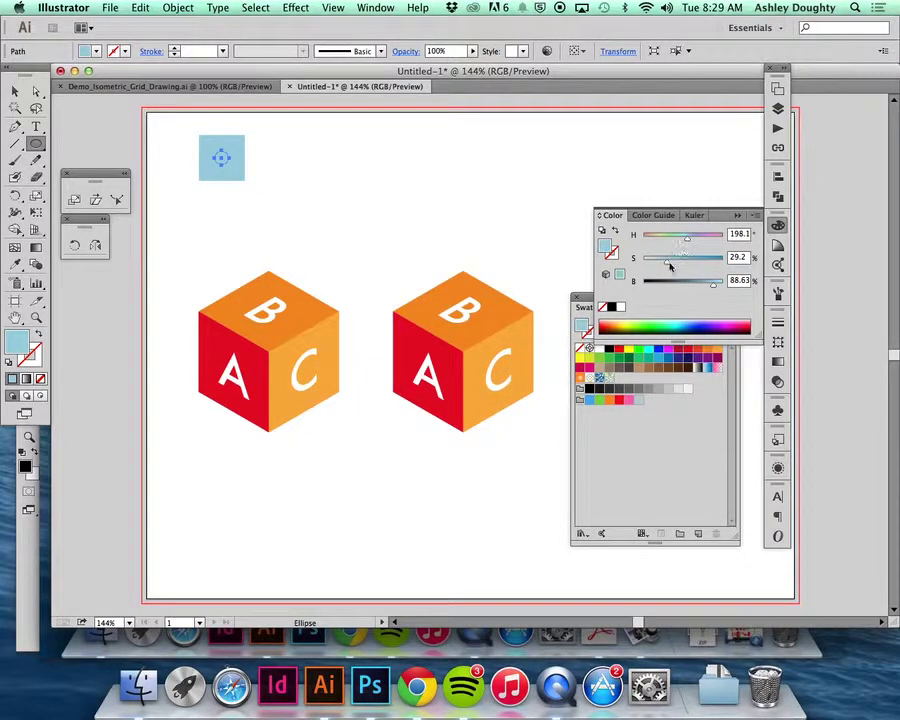
mouse_move(669, 257)
left_mouse_down()
mouse_move(640, 260)
mouse_move(657, 267)
left_mouse_up()
- Resize the blue square from its corner down to 15.38 × 15.38 px
left_click(15, 91)
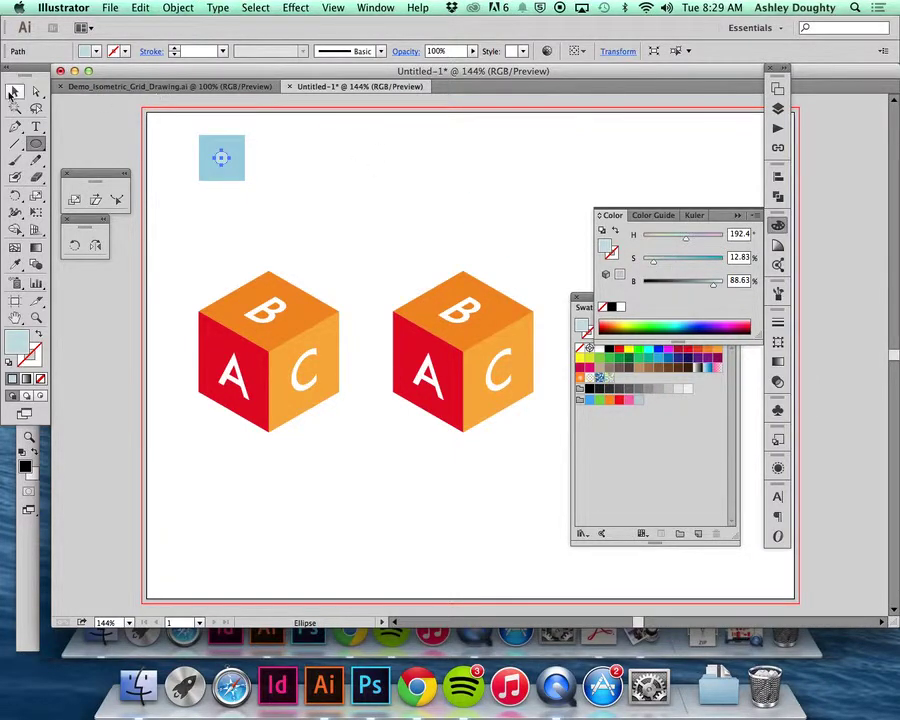
left_click(265, 141)
left_click(225, 160)
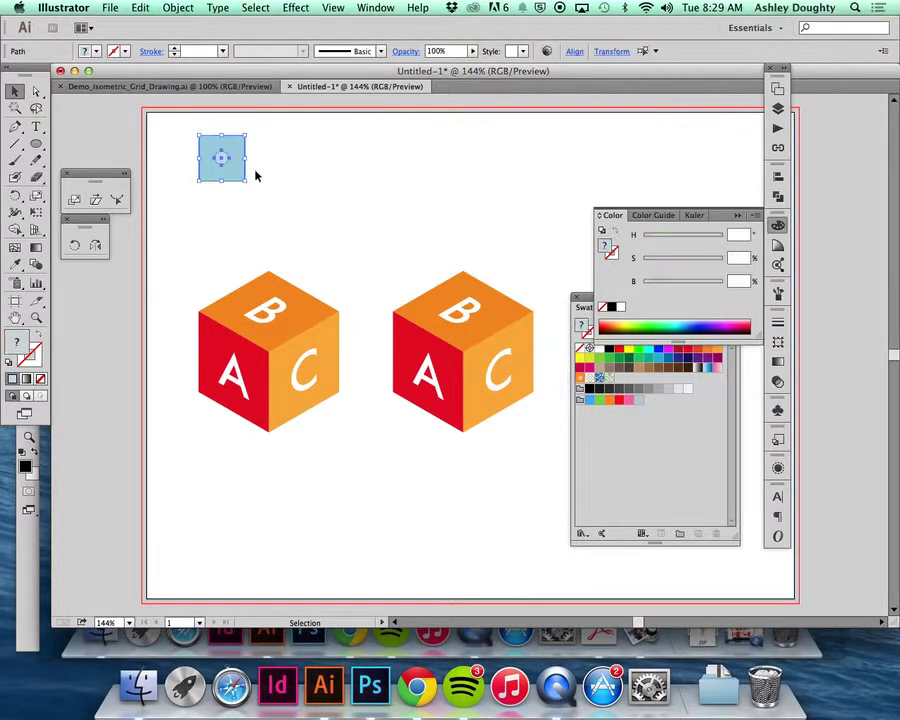
left_click_drag(244, 180, 212, 149)
left_click(297, 161)
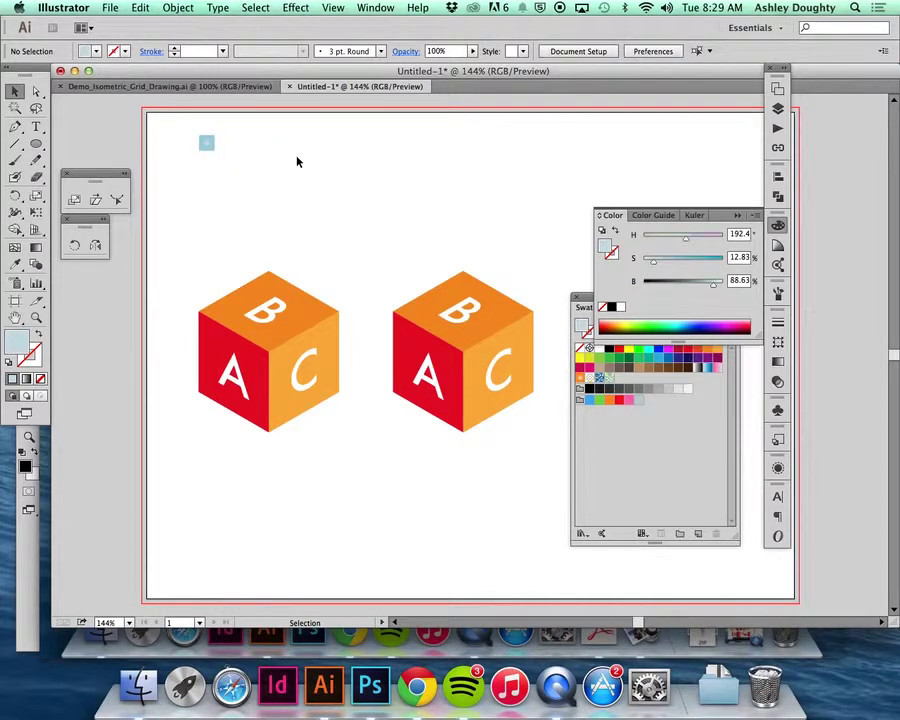
- Close the Color panel and resize the tiny square to about 7.69 px
left_click(743, 212)
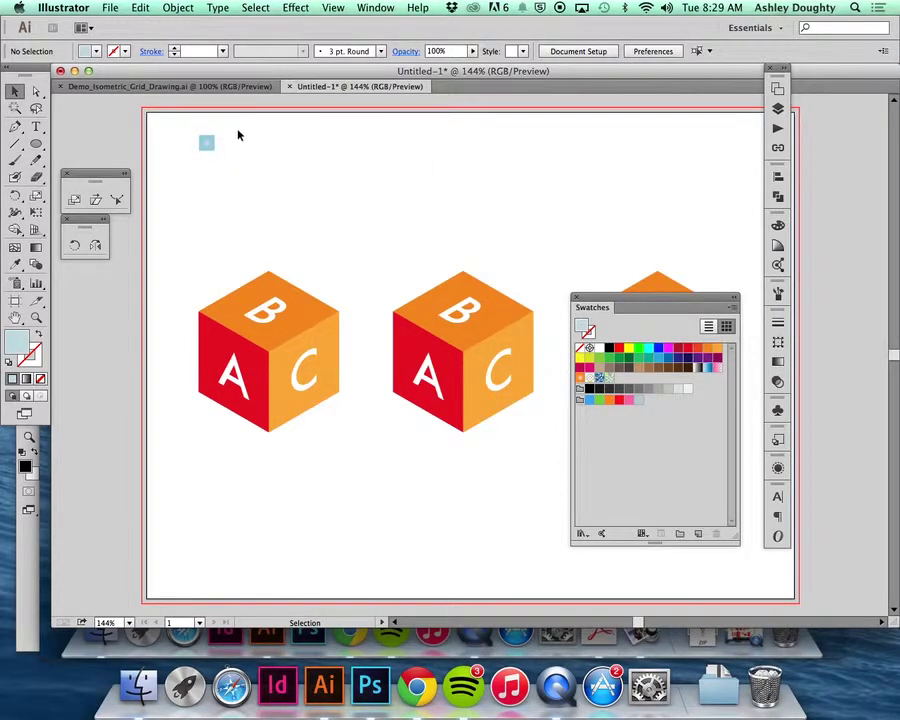
left_click(212, 147)
left_click_drag(213, 149, 621, 380)
left_click(219, 145)
- Add the square as a new swatch and park it on the pasteboard left of the artboard
left_click(204, 145)
left_click(287, 122)
left_click_drag(254, 136, 68, 340)
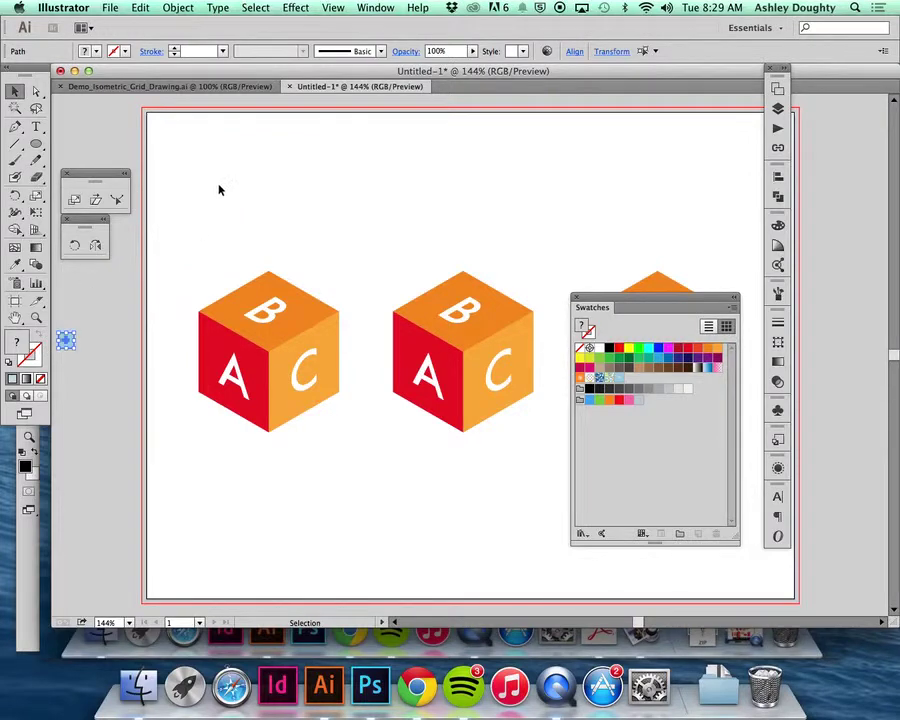
left_click(220, 190)
- Zoom to 100% and rename Layer 1 to 'Base' in the Layers panel
key("super+minus")
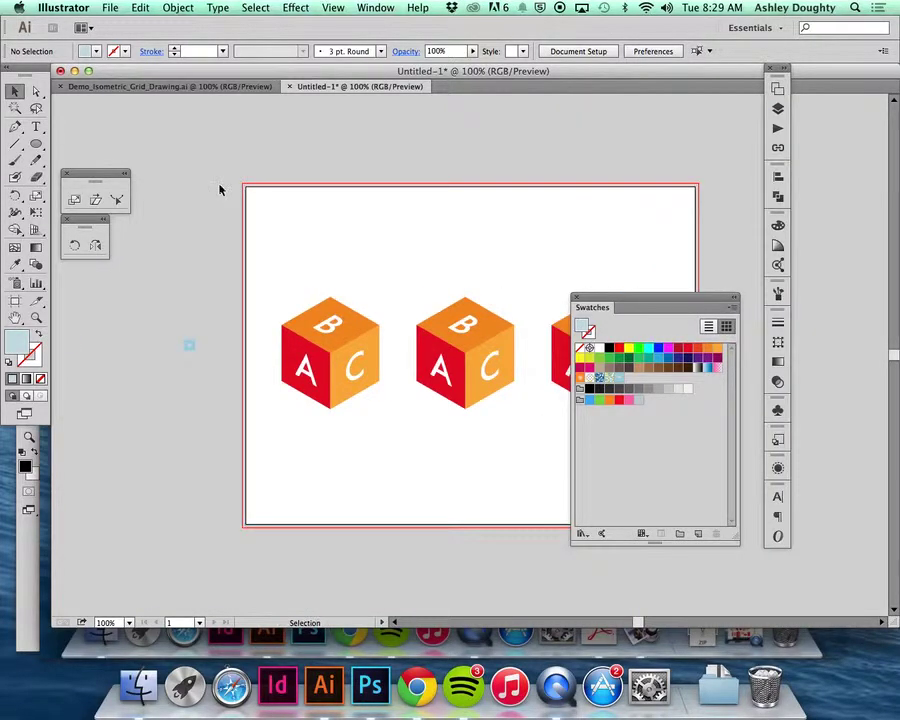
left_click(778, 108)
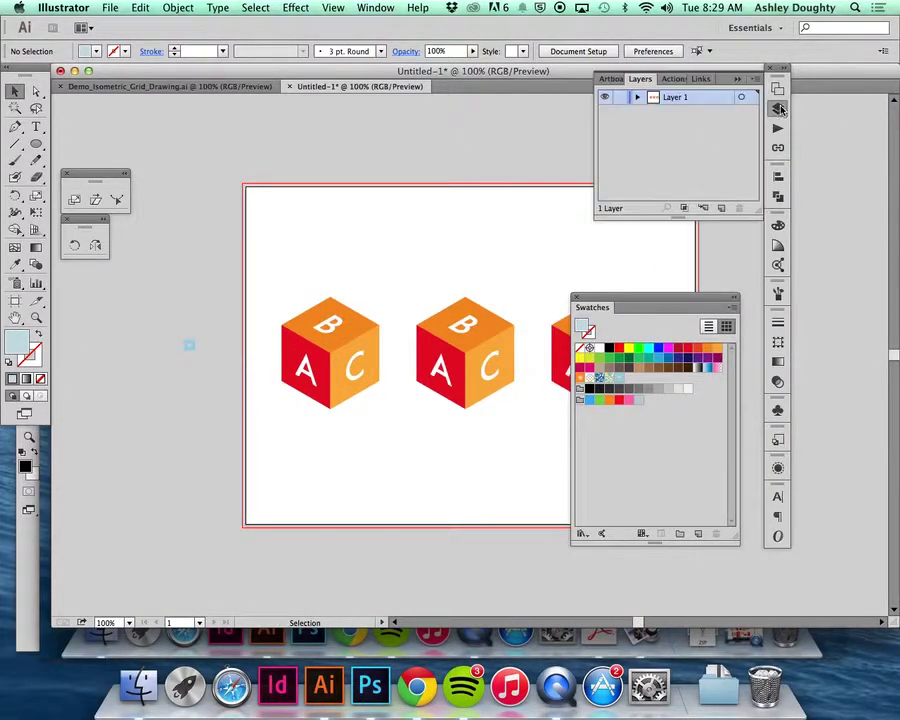
double_click(678, 97)
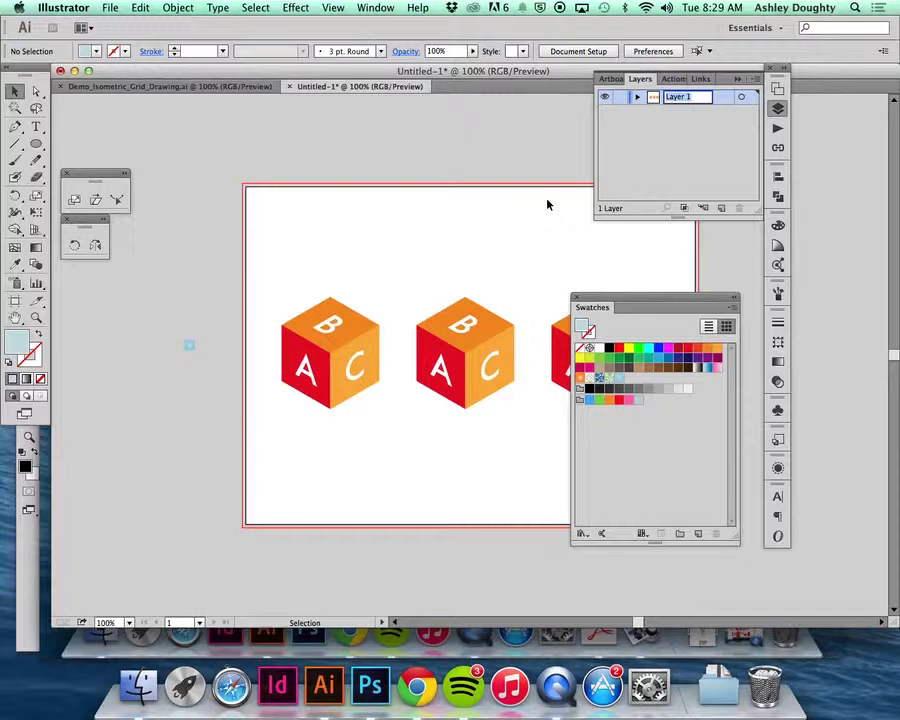
type("Base")
key("Return")
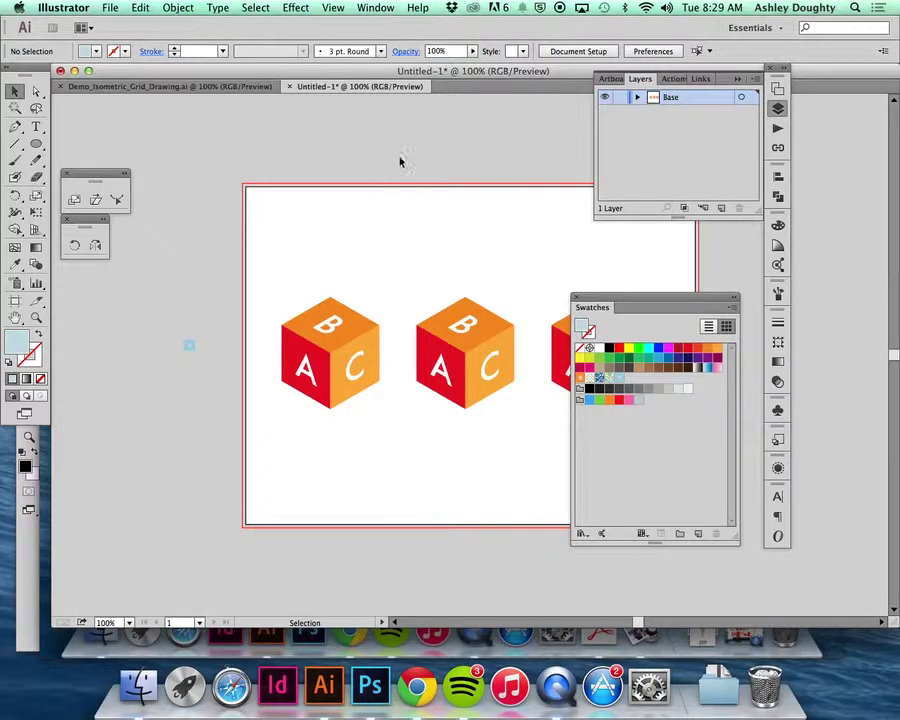
- Draw a corner-to-corner artboard rectangle with the dotted pattern swatch behind the cubes, then pan to centre
left_click_drag(36, 143, 102, 147)
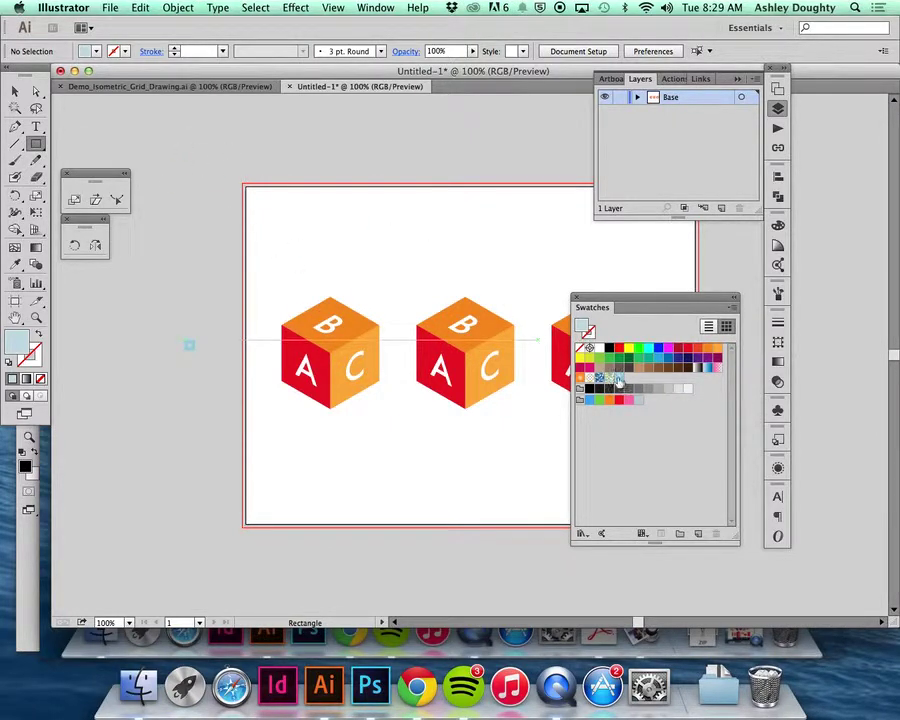
left_click_drag(244, 184, 698, 526)
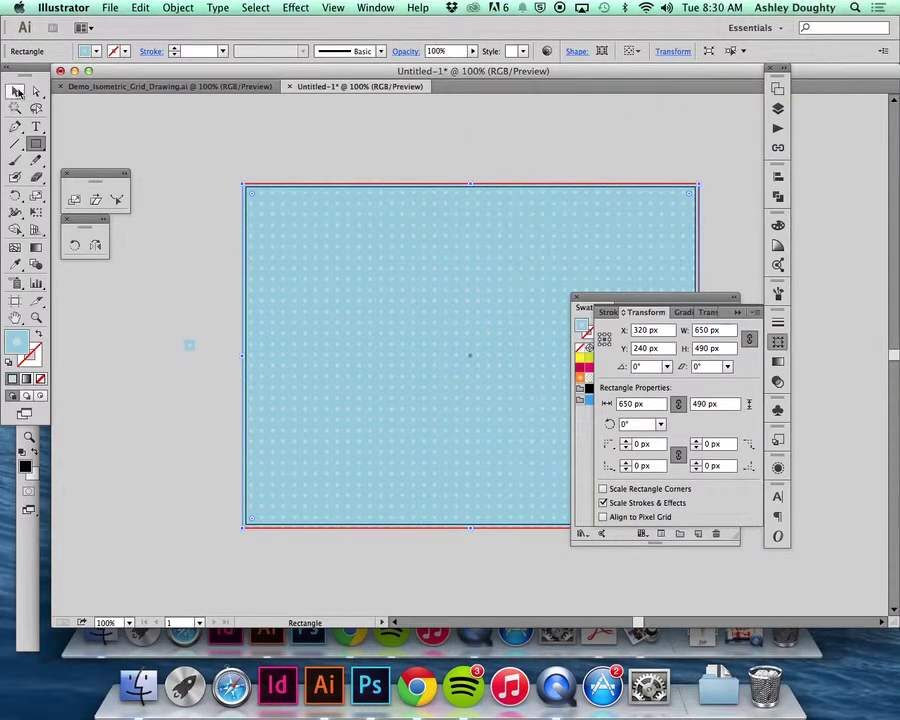
left_click(17, 93)
key("super+z")
key("super+shift+z")
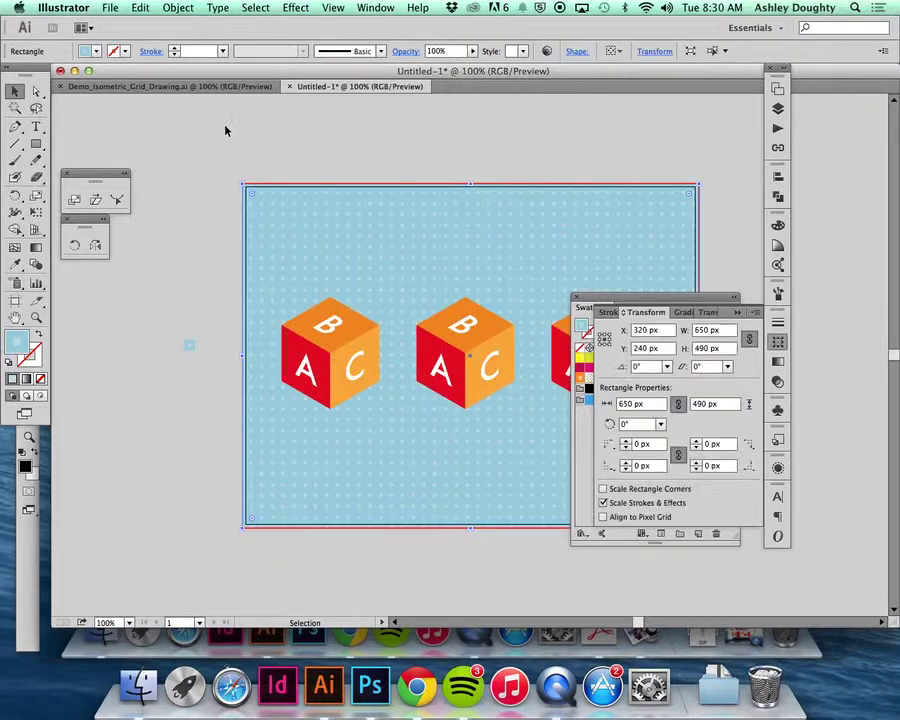
left_click(256, 138)
left_click_drag(698, 157, 585, 161)
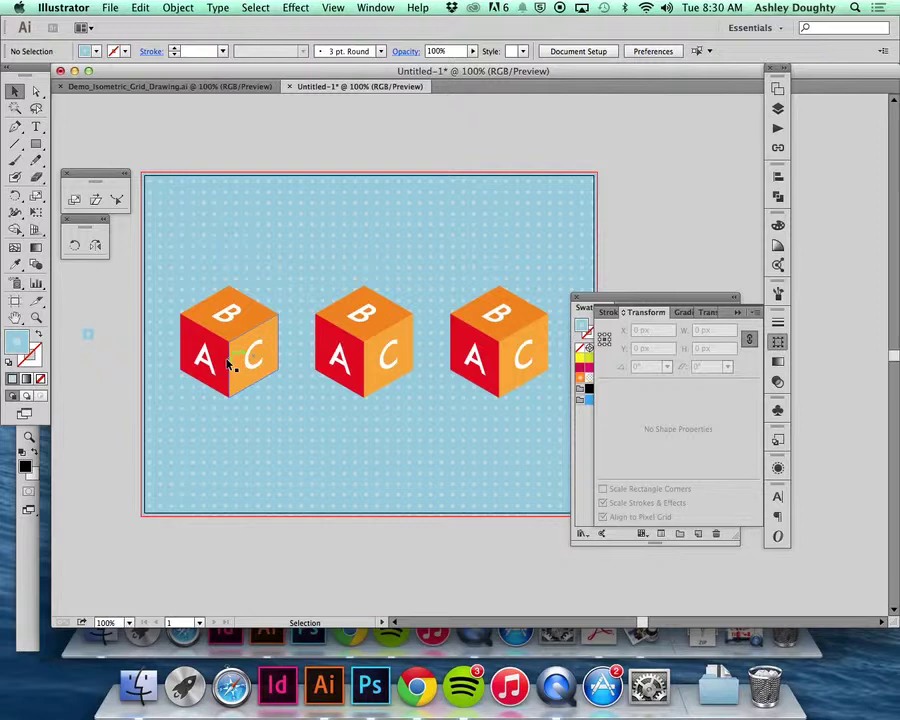
- Check each of the three cubes by selecting its A, B and C faces
left_click(210, 345)
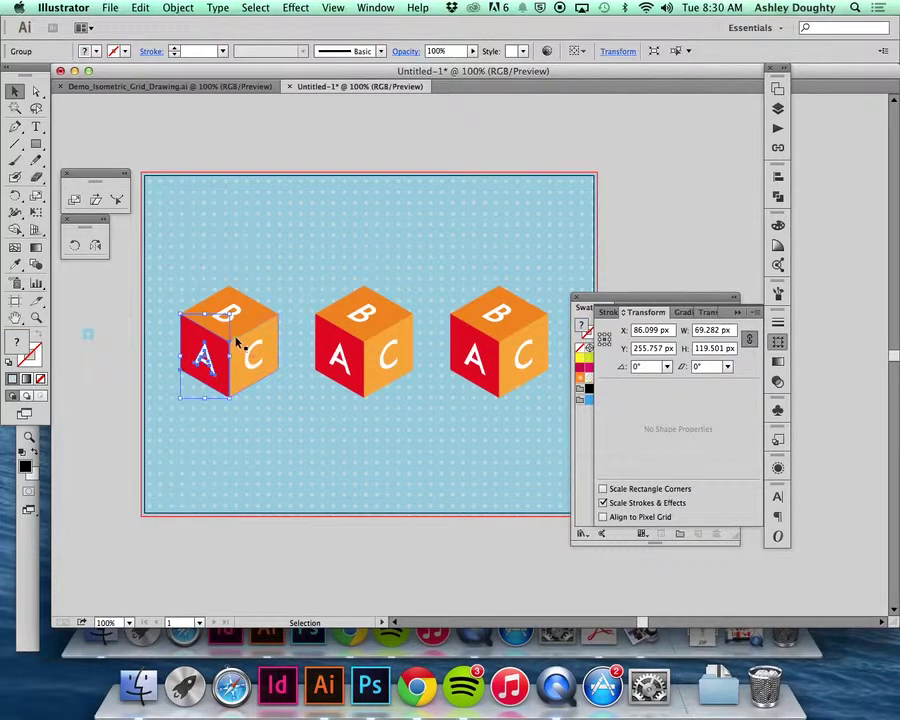
left_click(245, 352, "shift")
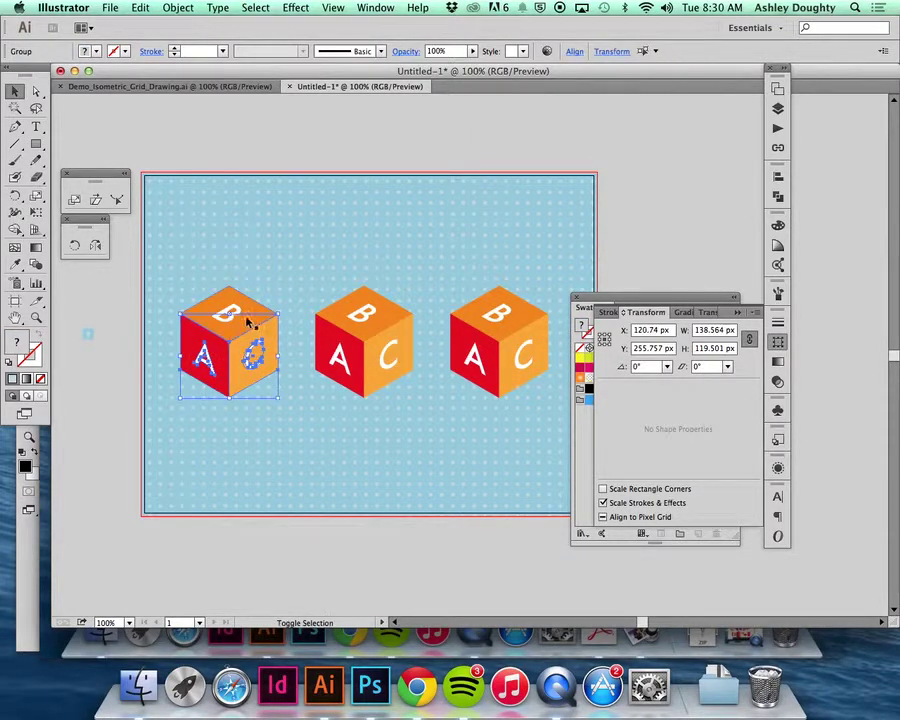
left_click(238, 331, "shift")
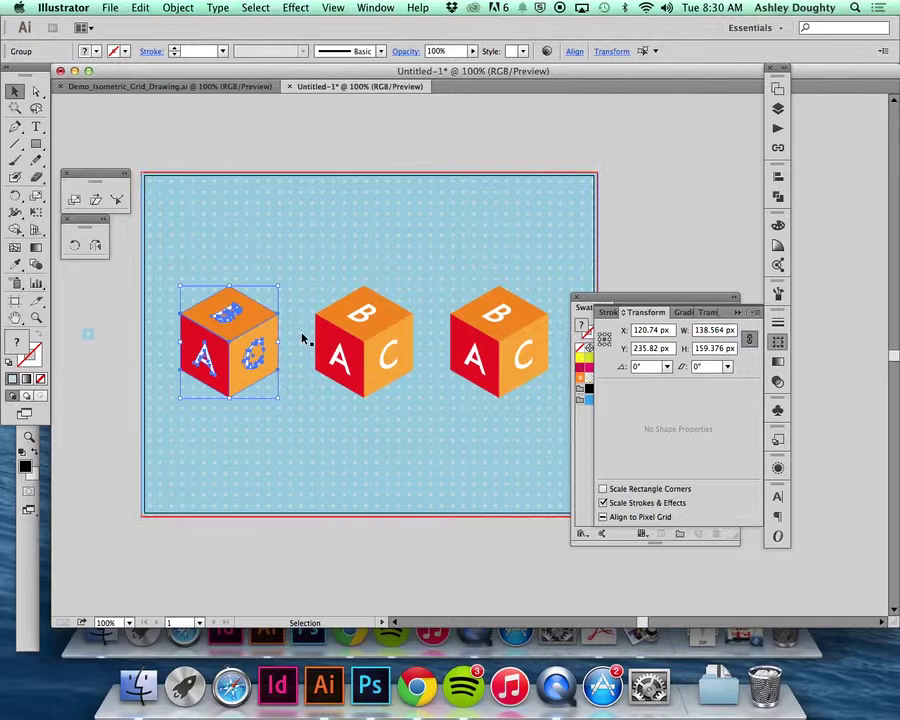
left_click(341, 353)
left_click(380, 322, "shift")
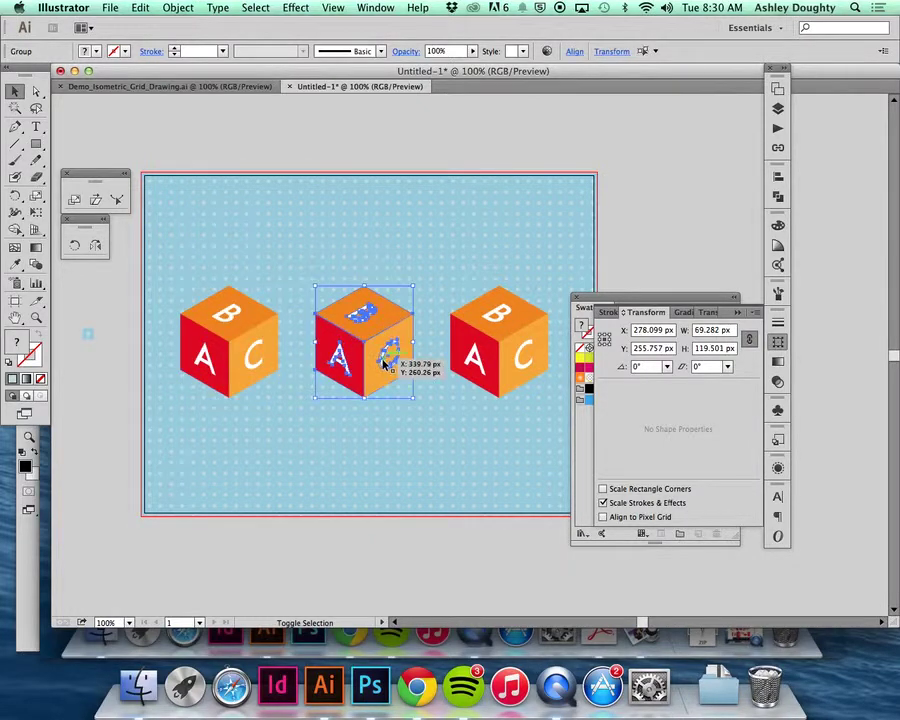
left_click(380, 356, "shift")
left_click(470, 355)
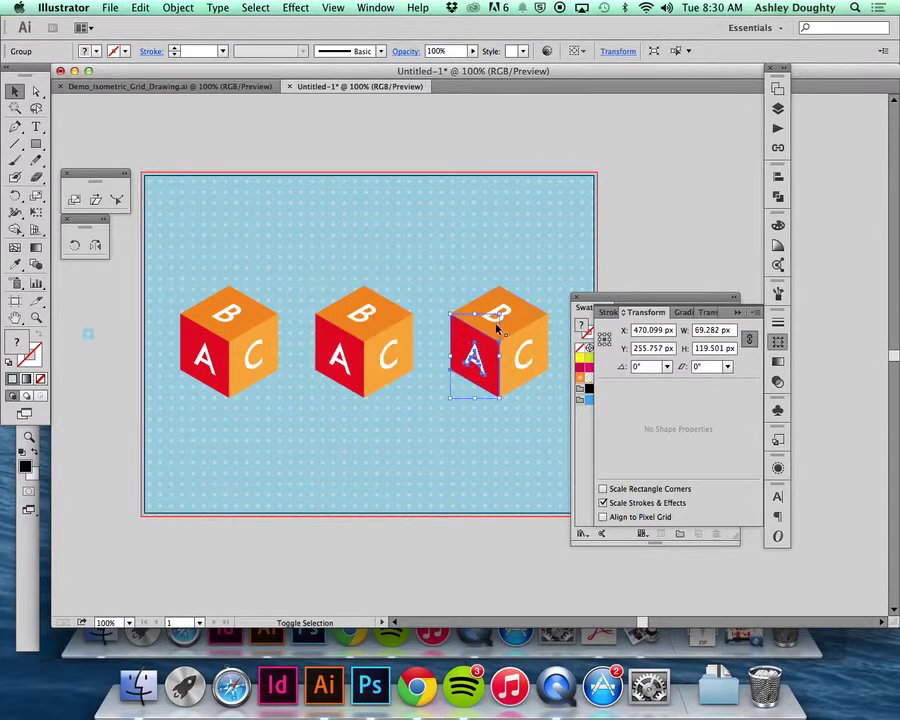
left_click(498, 305, "shift")
left_click(518, 352, "shift")
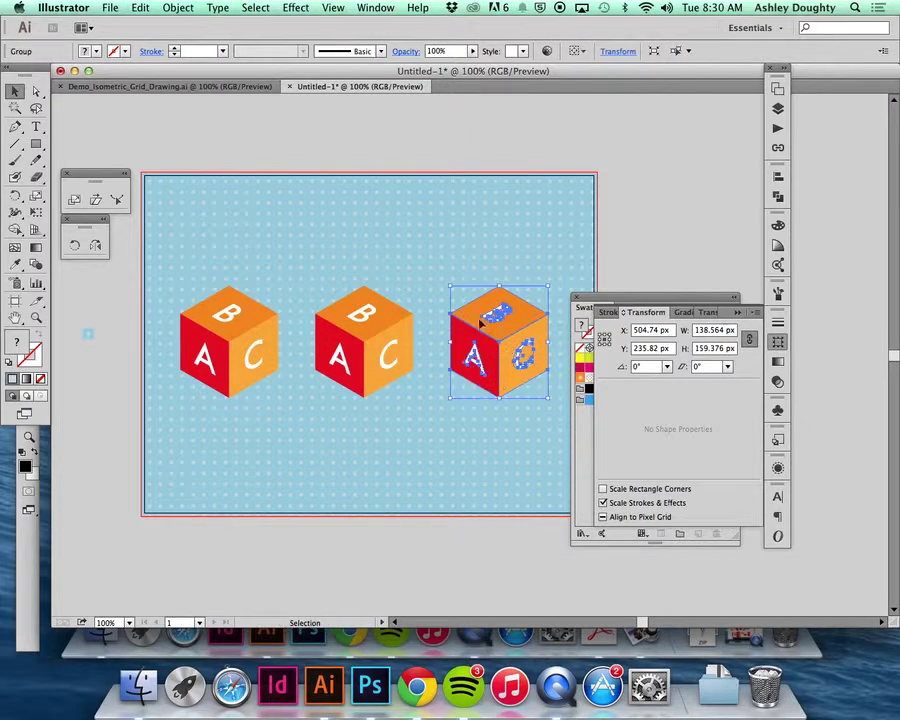
- Clear the selection, show the Layers list, and select the whole first cube
left_click(354, 153)
left_click(777, 108)
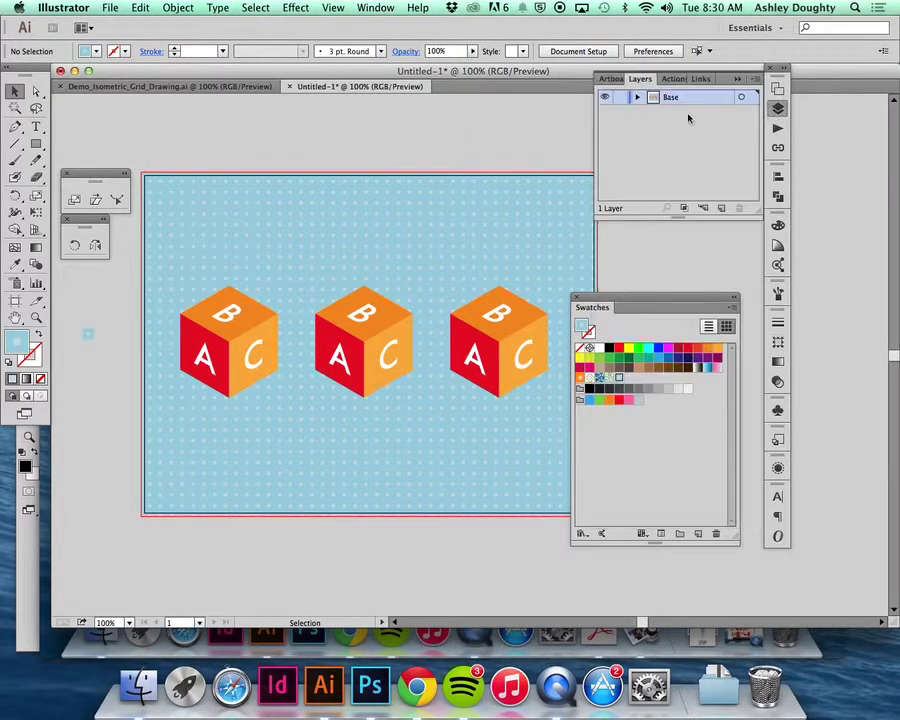
left_click(218, 327)
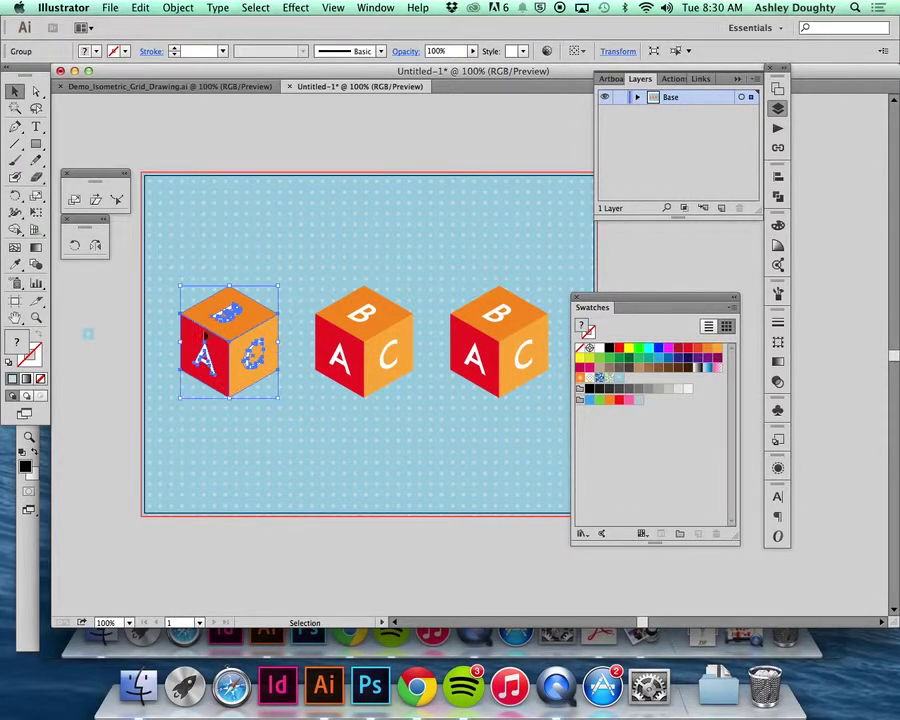
- Add a new layer above Base and name it '1'
left_click(832, 175)
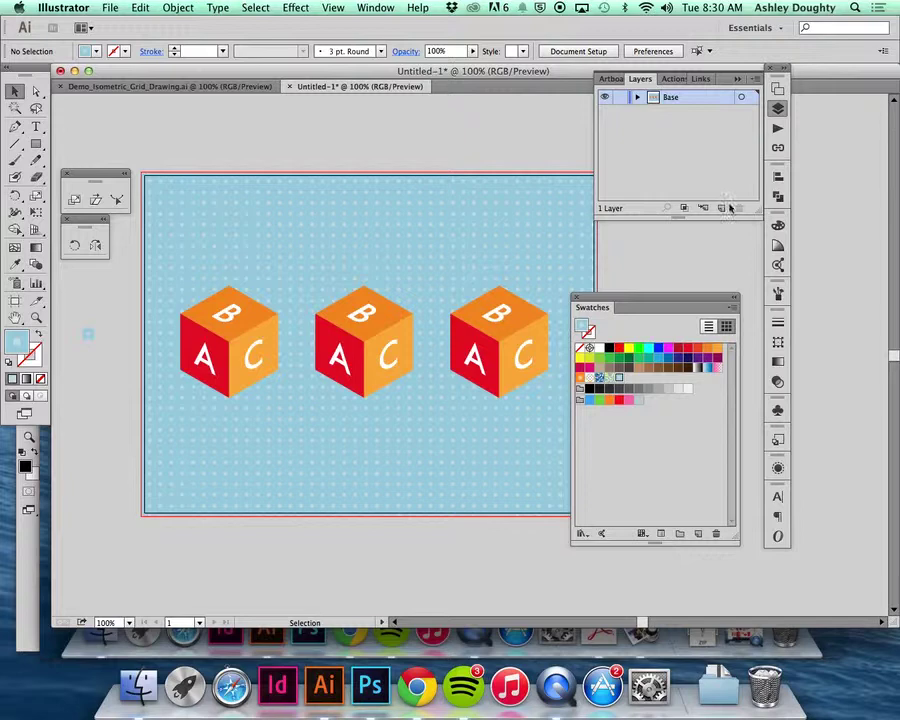
left_click(721, 208)
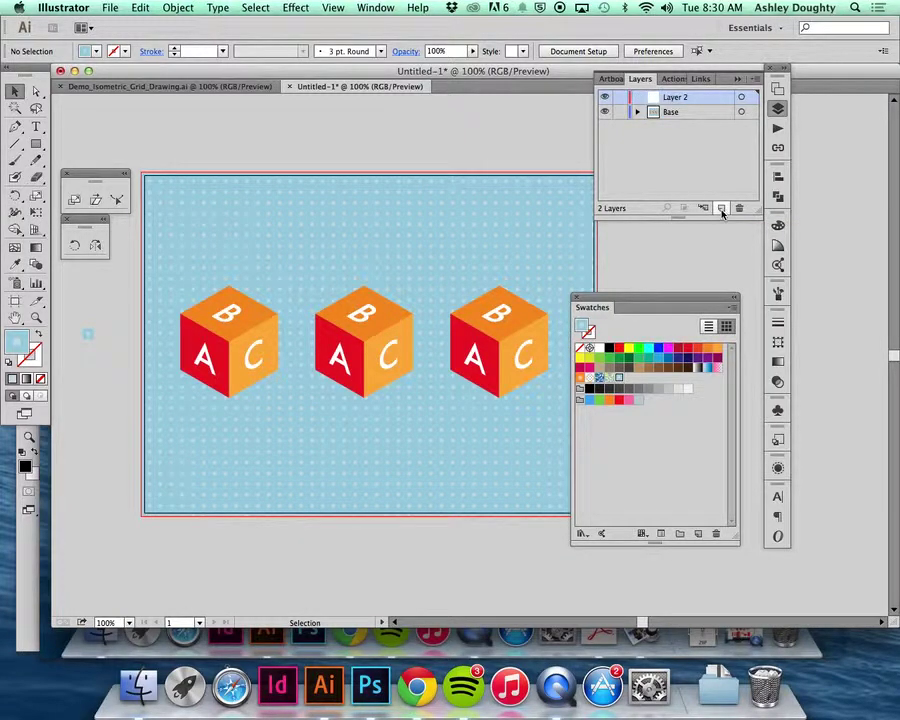
double_click(678, 97)
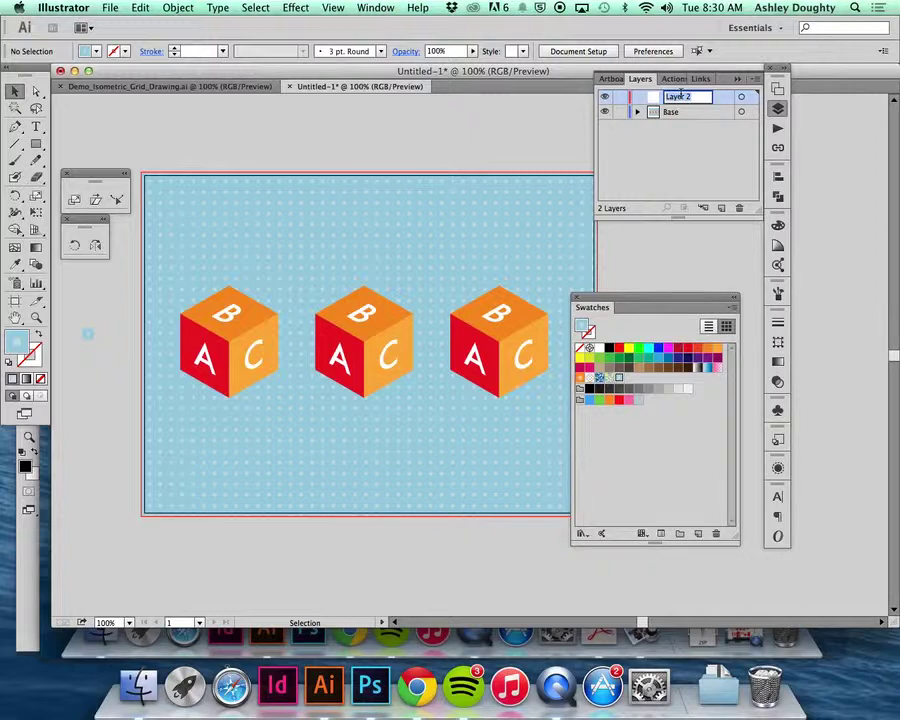
type("I")
key("Return")
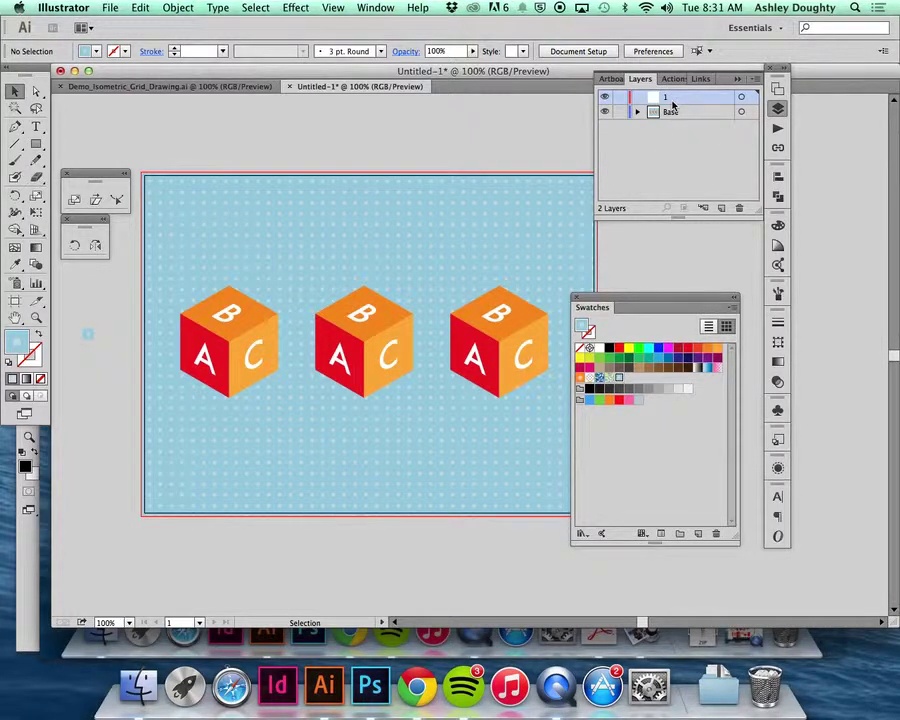
- Paste a copy of the first cube in front and open its Rotate options with preview
key("ctrl+f")
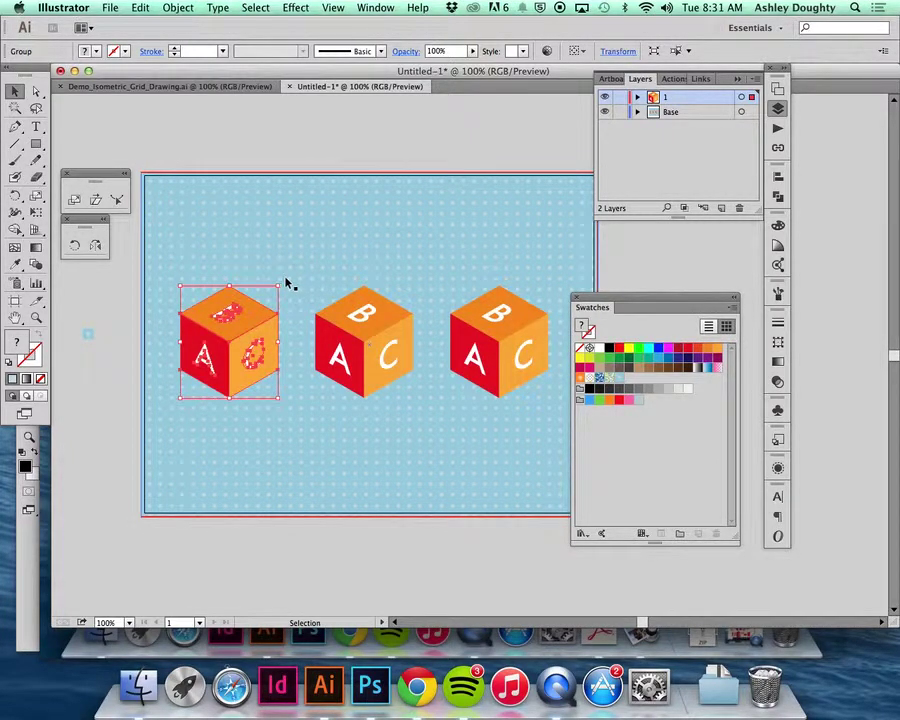
double_click(14, 197)
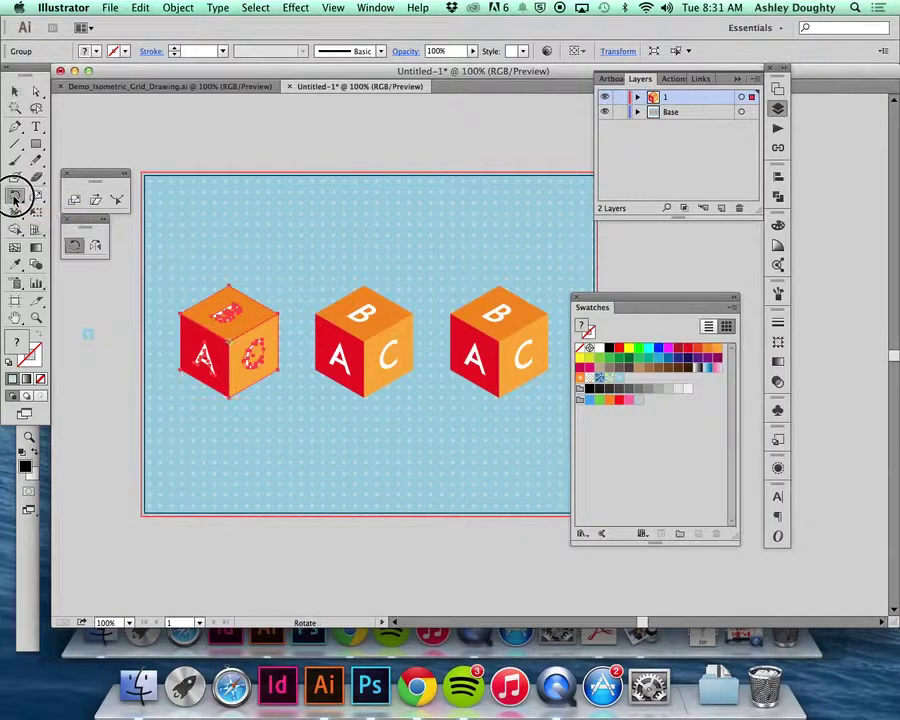
left_click_drag(380, 200, 499, 240)
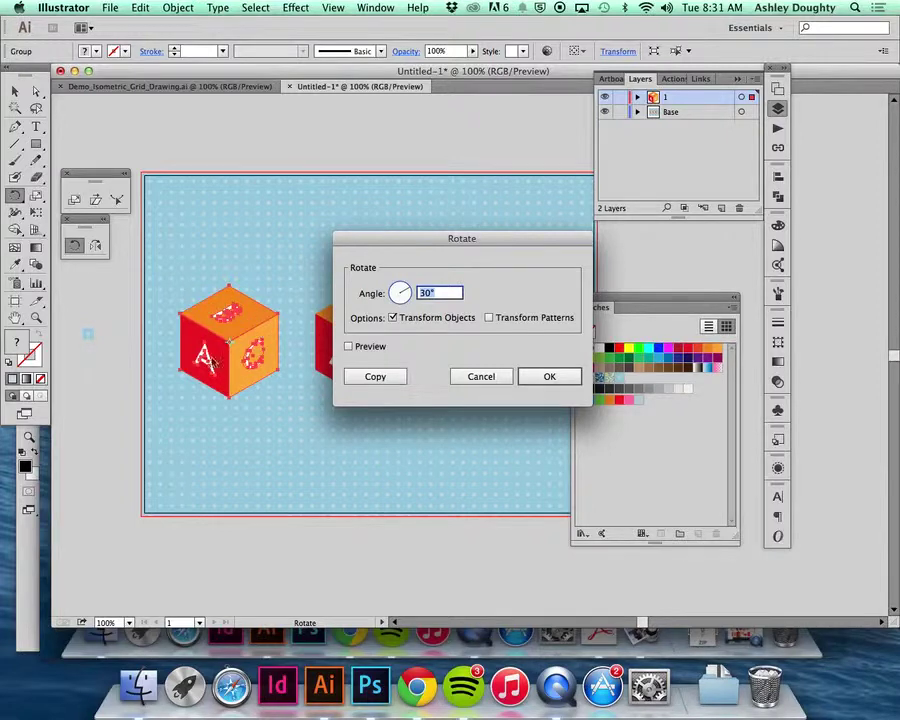
left_click(349, 346)
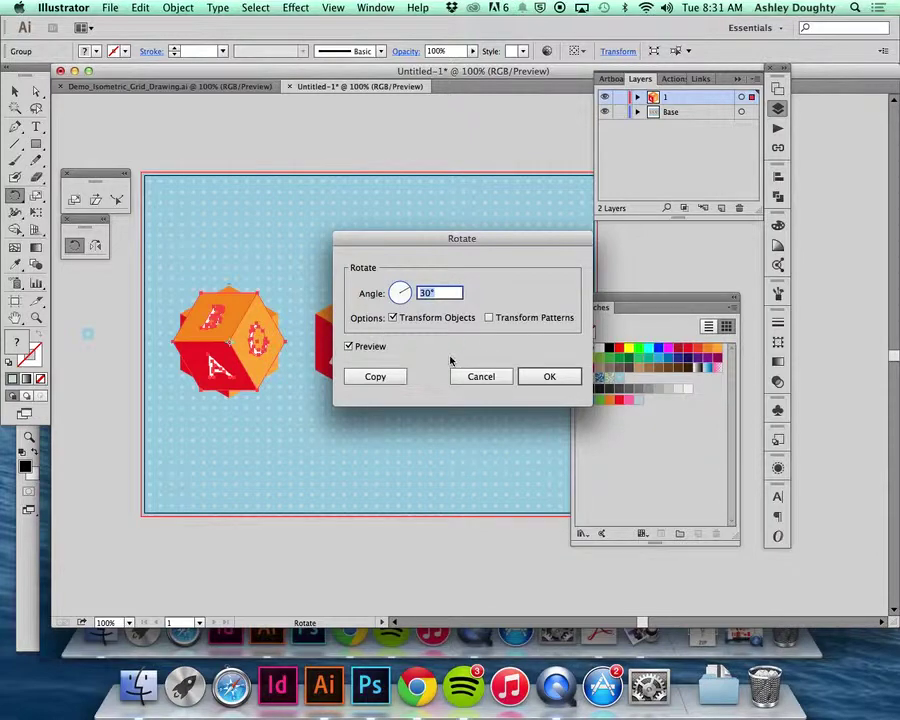
- Preview -60° and -90°, then rotate the cube by -120° and deselect it
type("-60")
key("Tab")
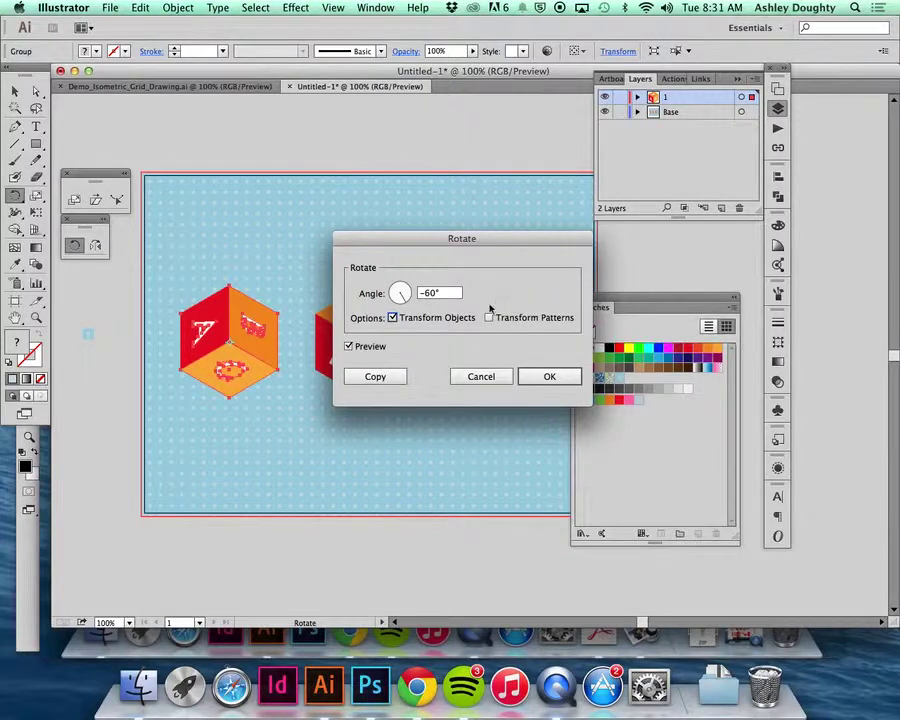
double_click(444, 293)
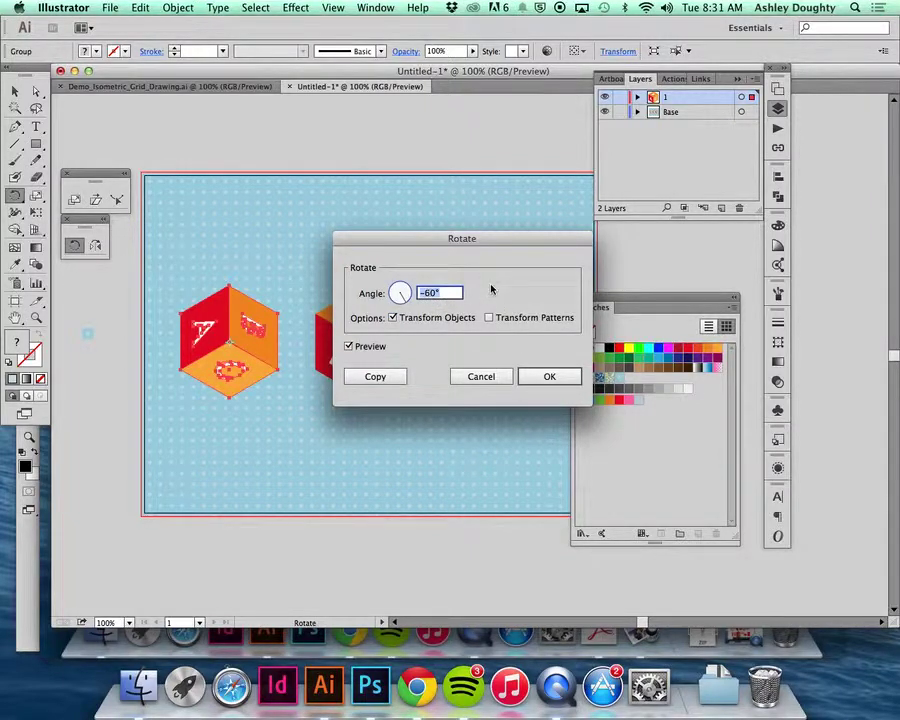
type("-90")
key("Tab")
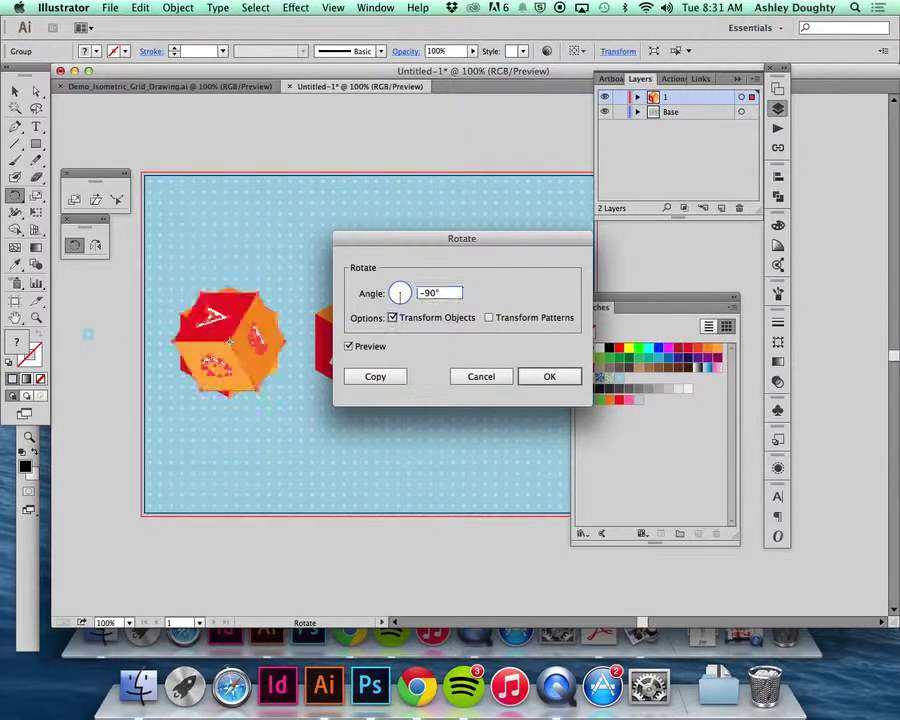
double_click(430, 292)
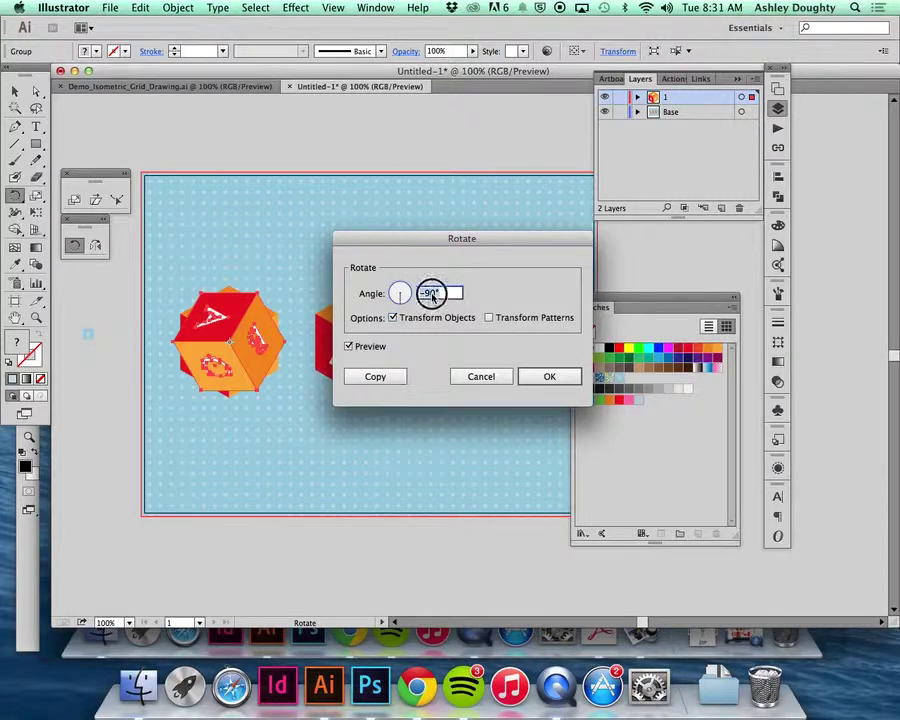
type("-")
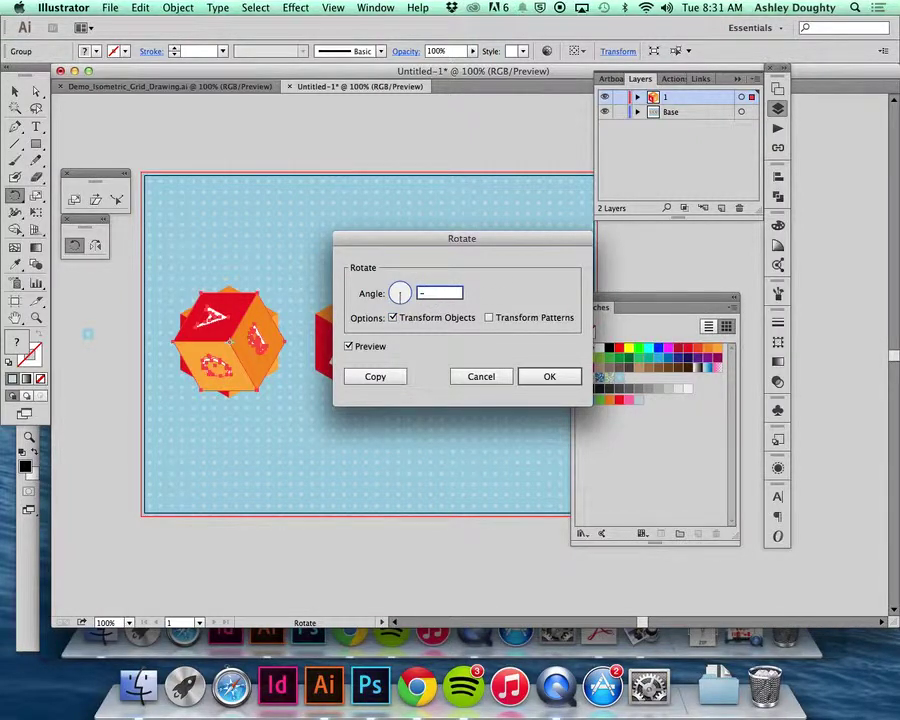
type("120")
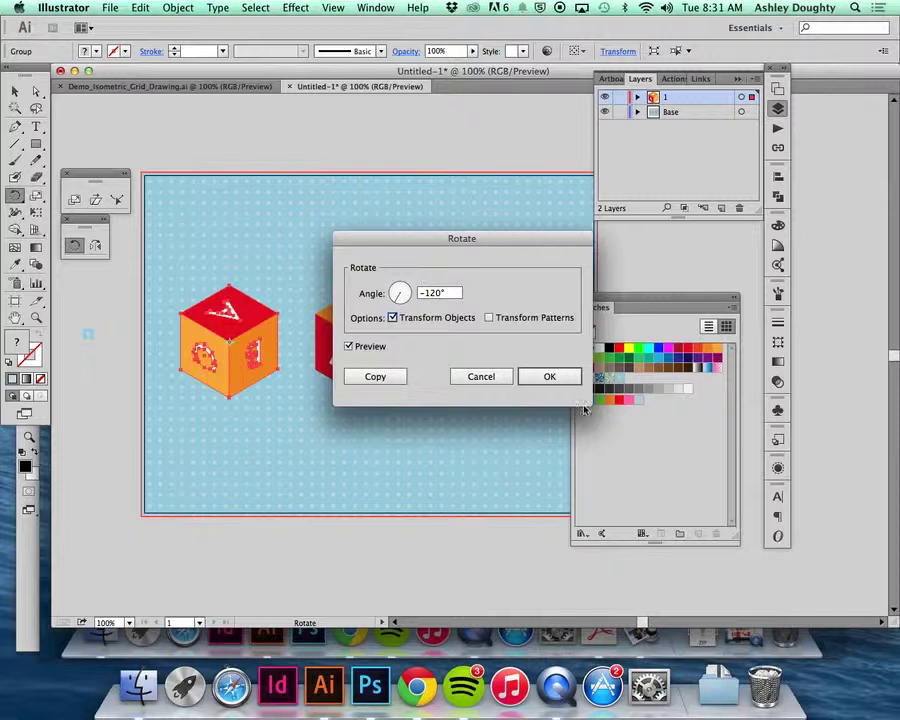
left_click(560, 377)
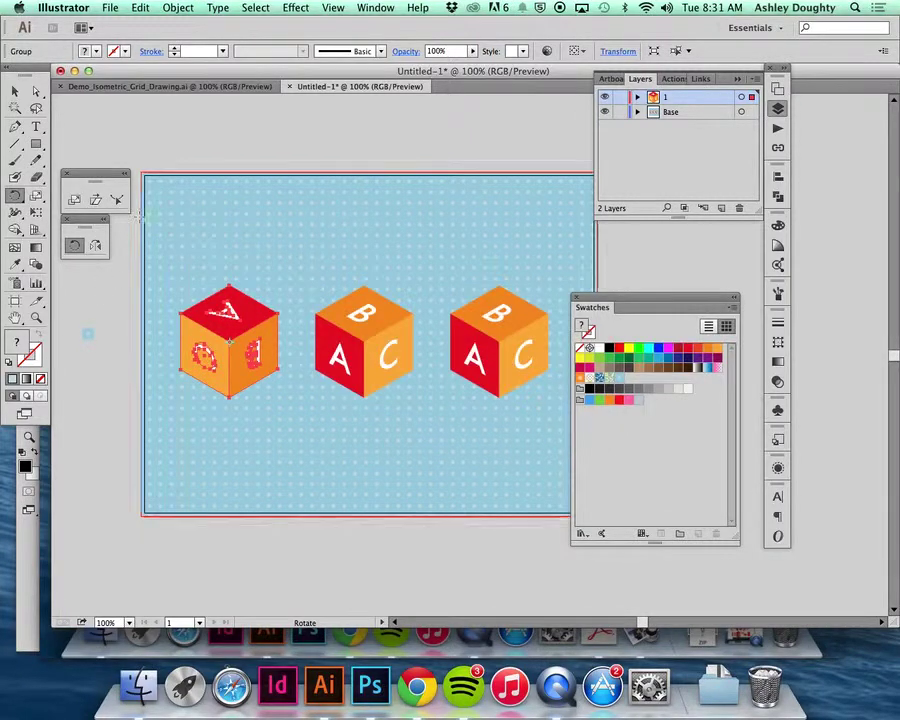
key("v")
left_click(275, 149)
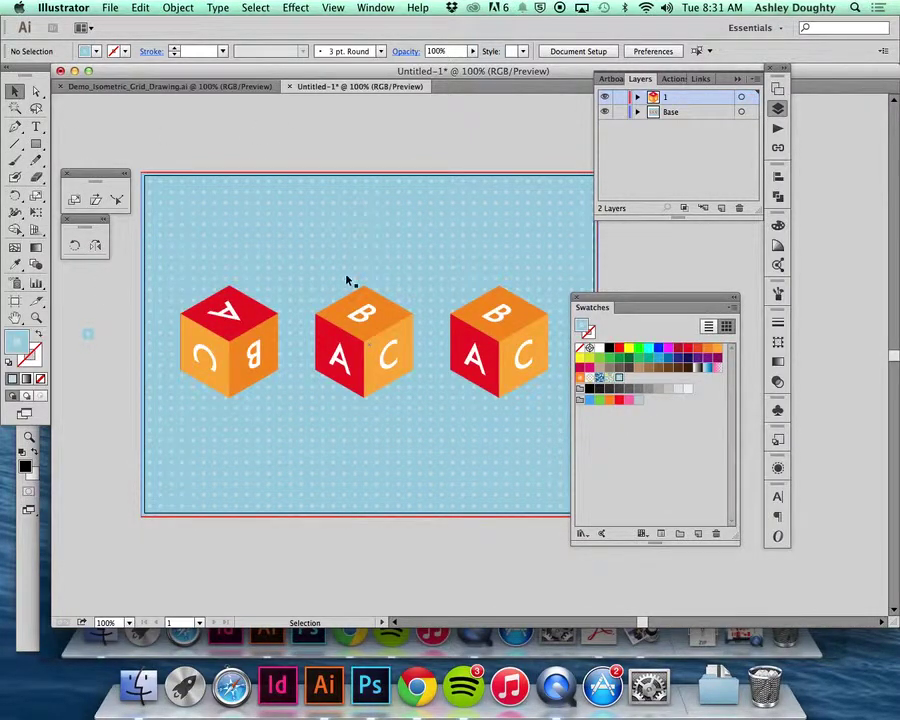
- Copy the left cube and add a new layer named '2'
left_click(217, 321)
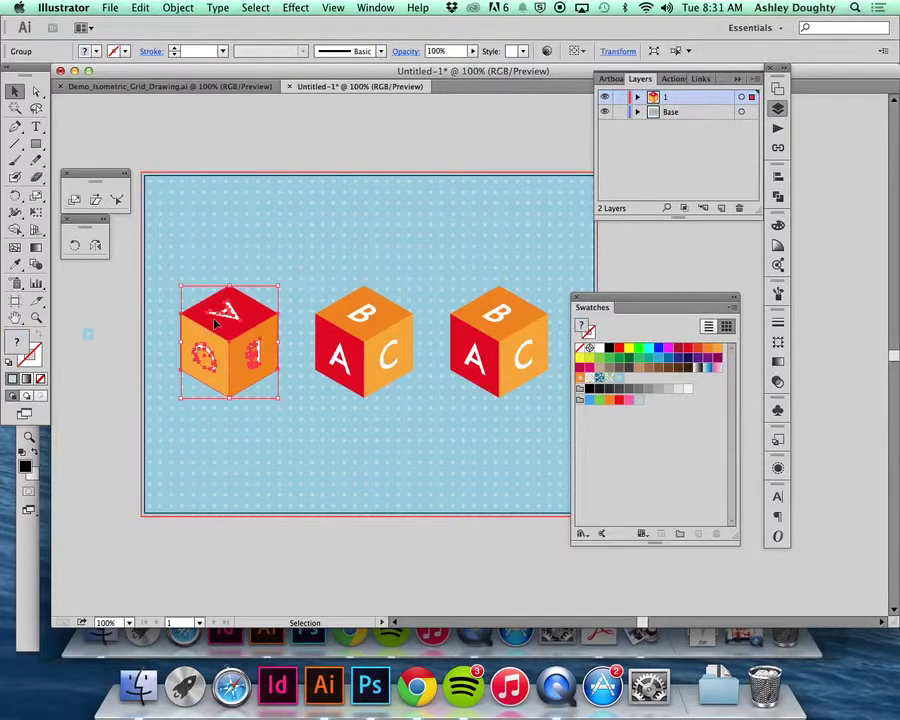
key("a")
key("v")
left_click(466, 174)
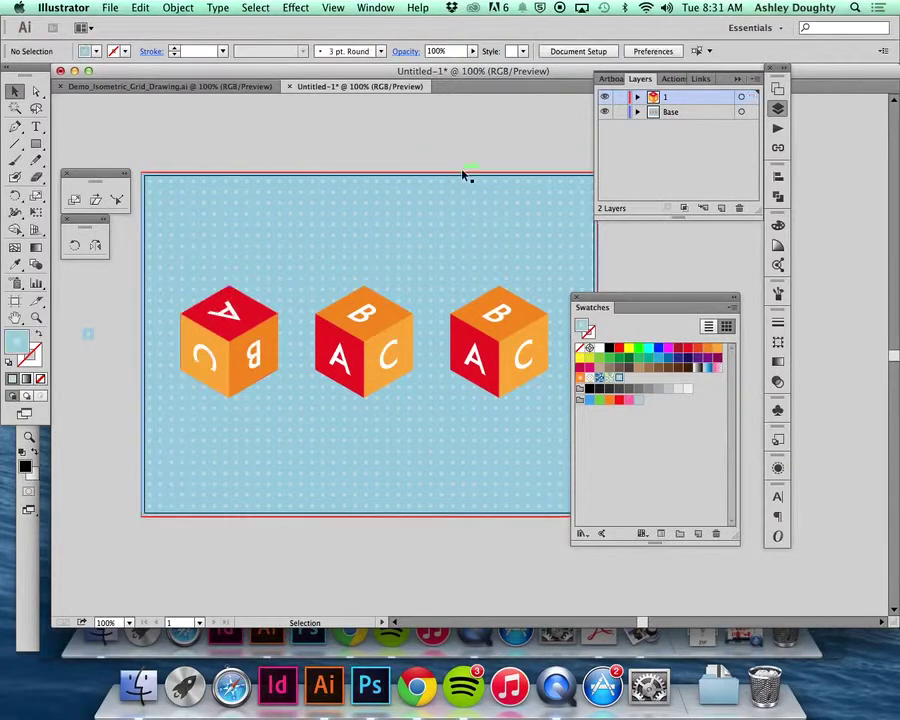
left_click(722, 208)
double_click(681, 96)
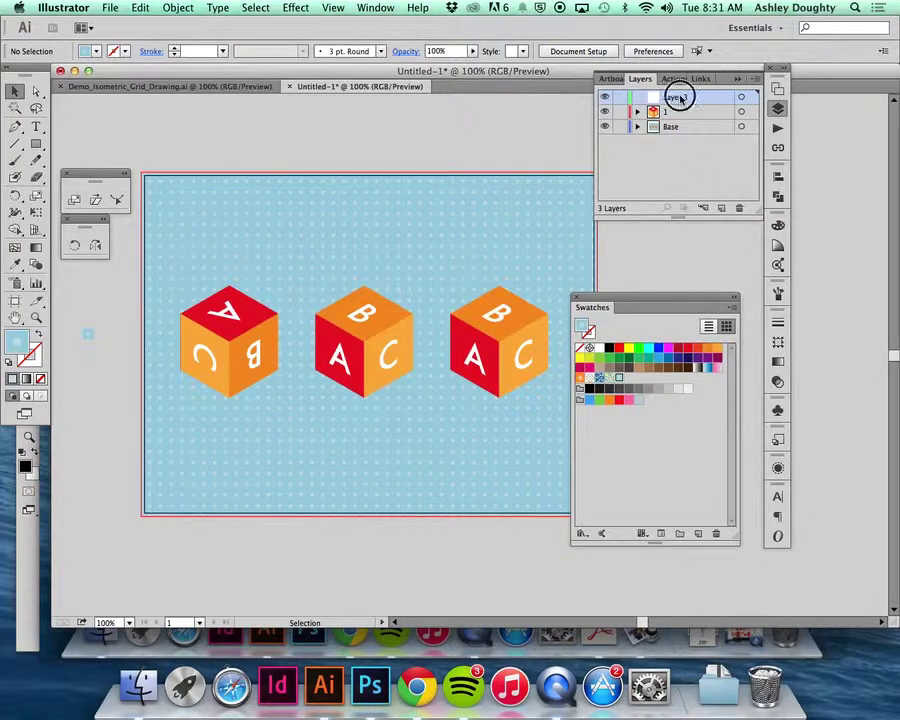
type("2")
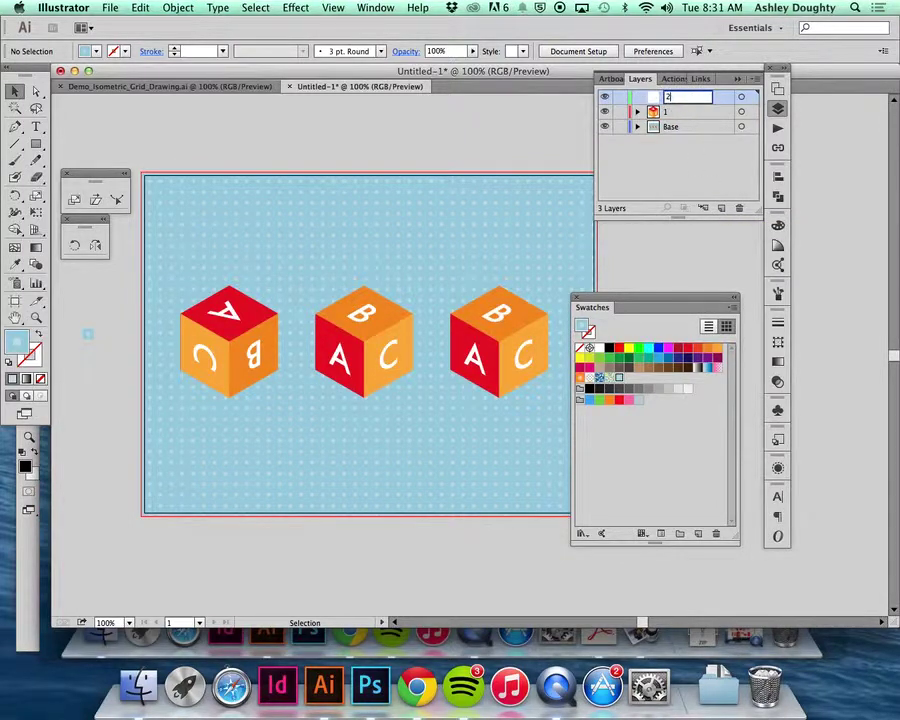
key("Return")
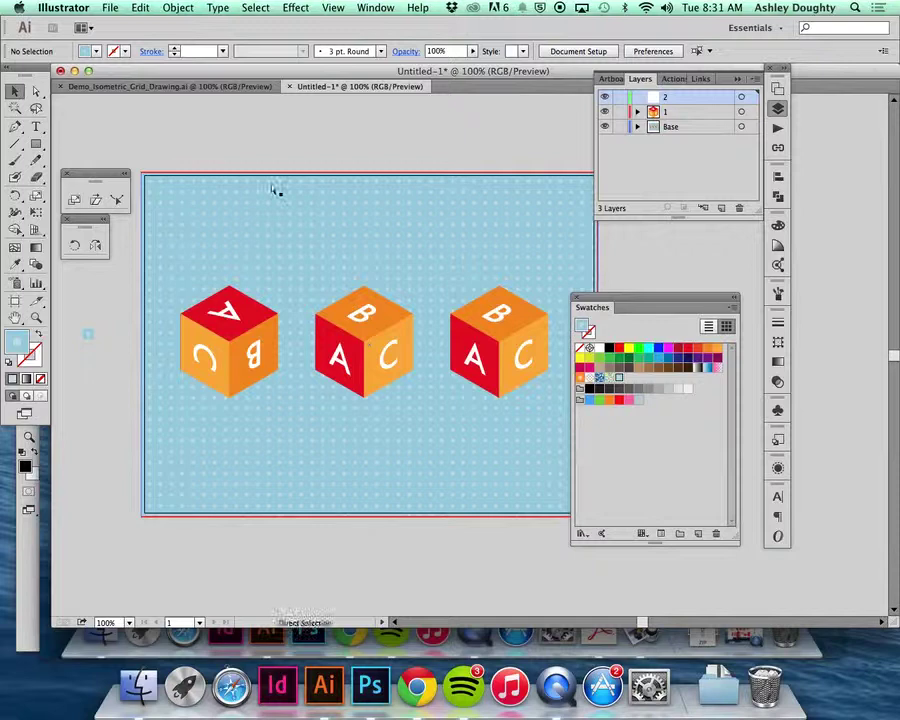
- Paste the cube in front on layer 2 and rotate it -120°
key("super+f")
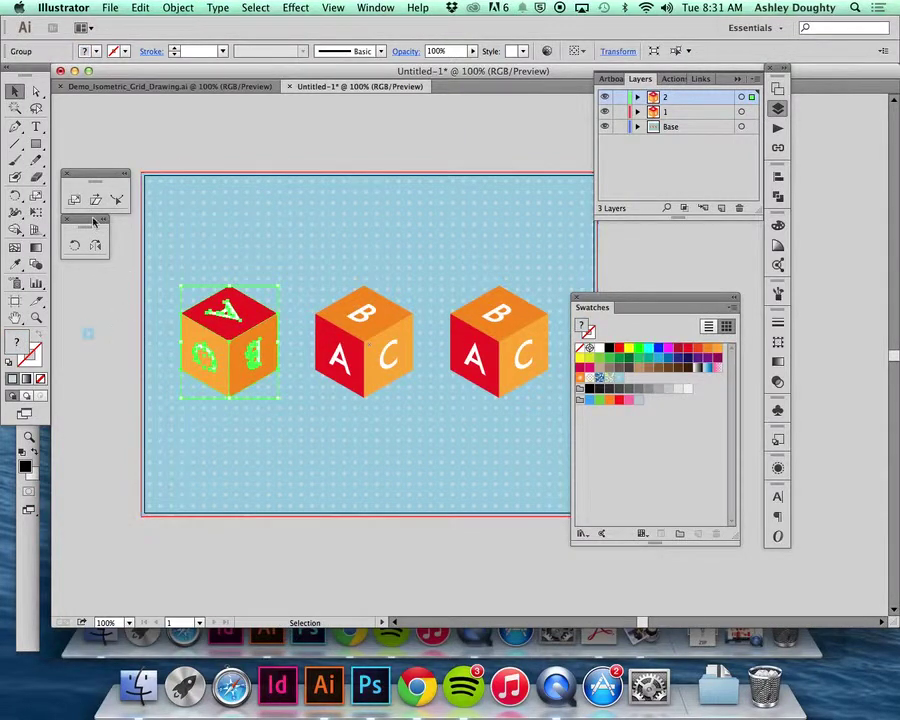
double_click(15, 195)
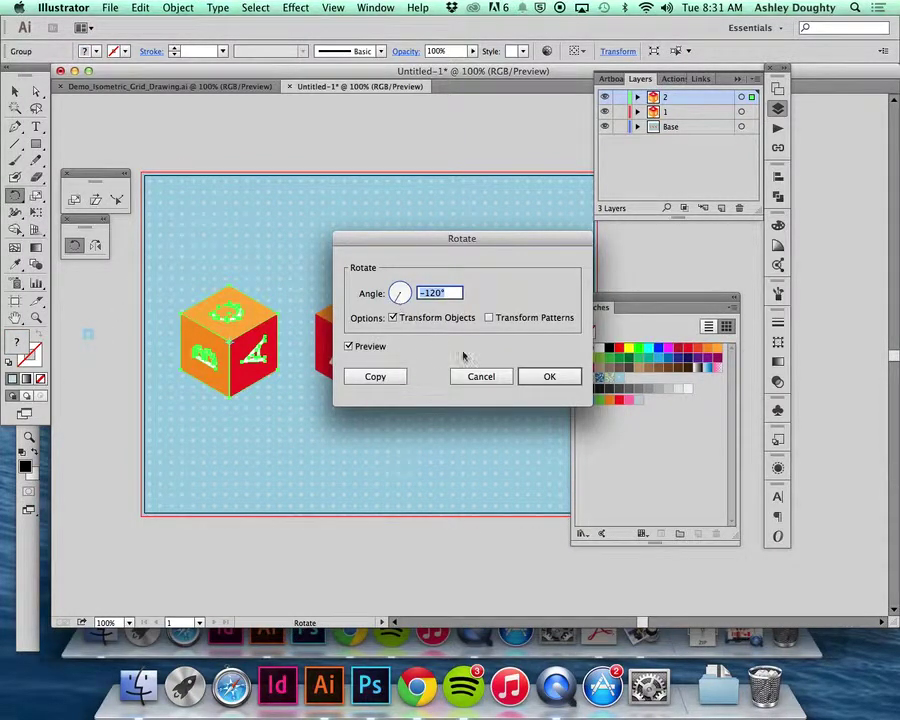
left_click(556, 375)
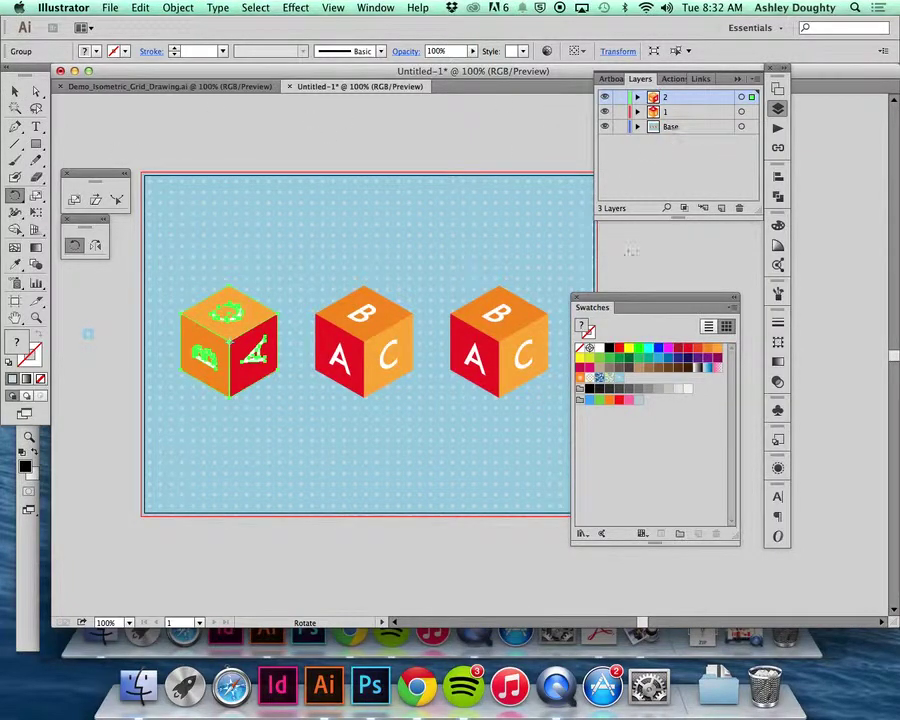
- Add a new layer and rename it 3
left_click(721, 208)
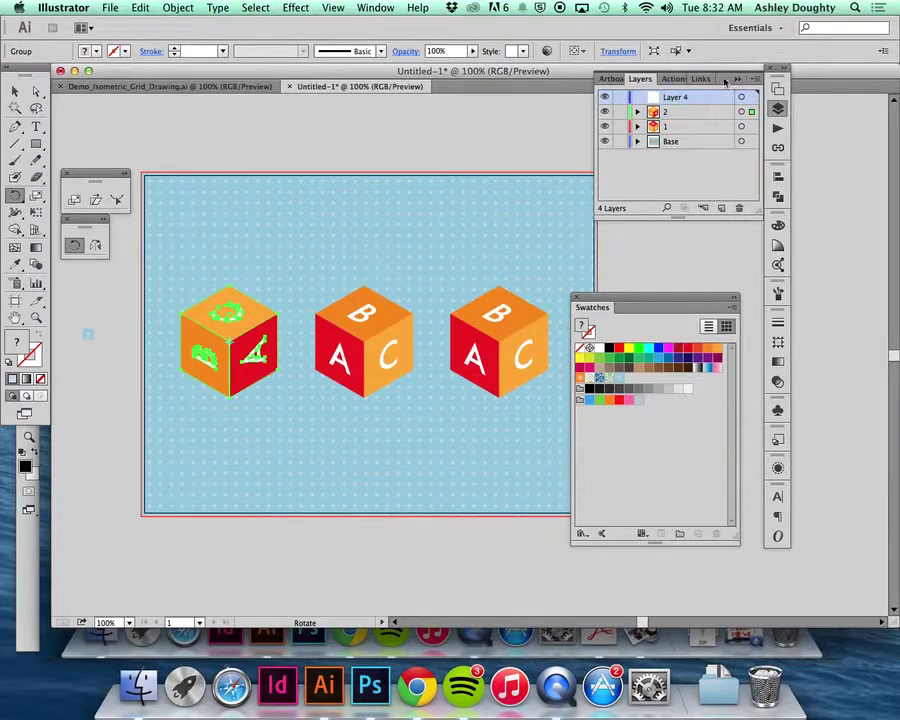
double_click(677, 96)
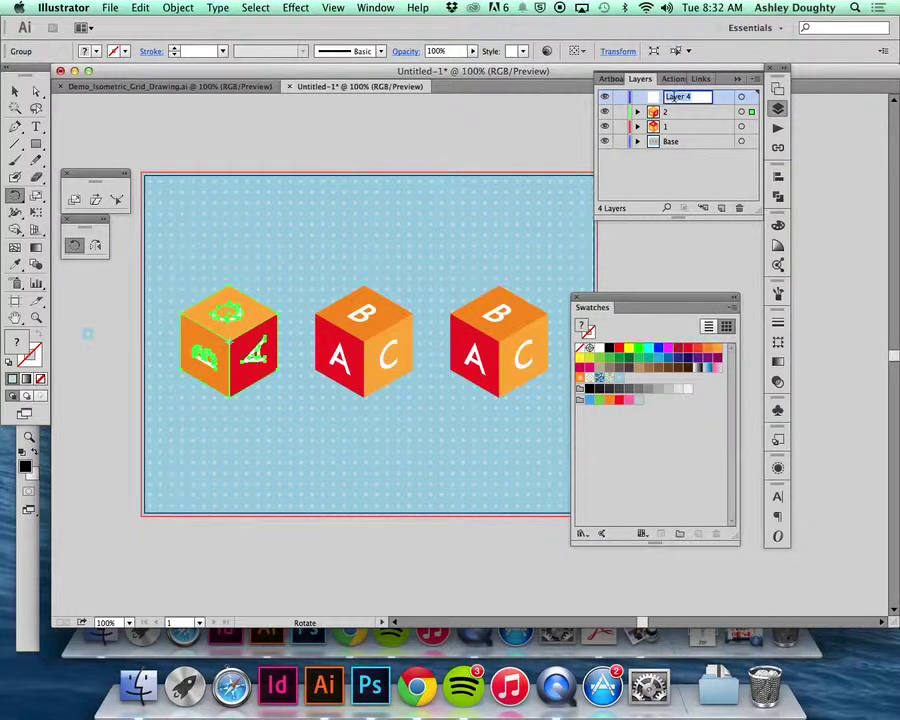
type("3")
key("Return")
key("v")
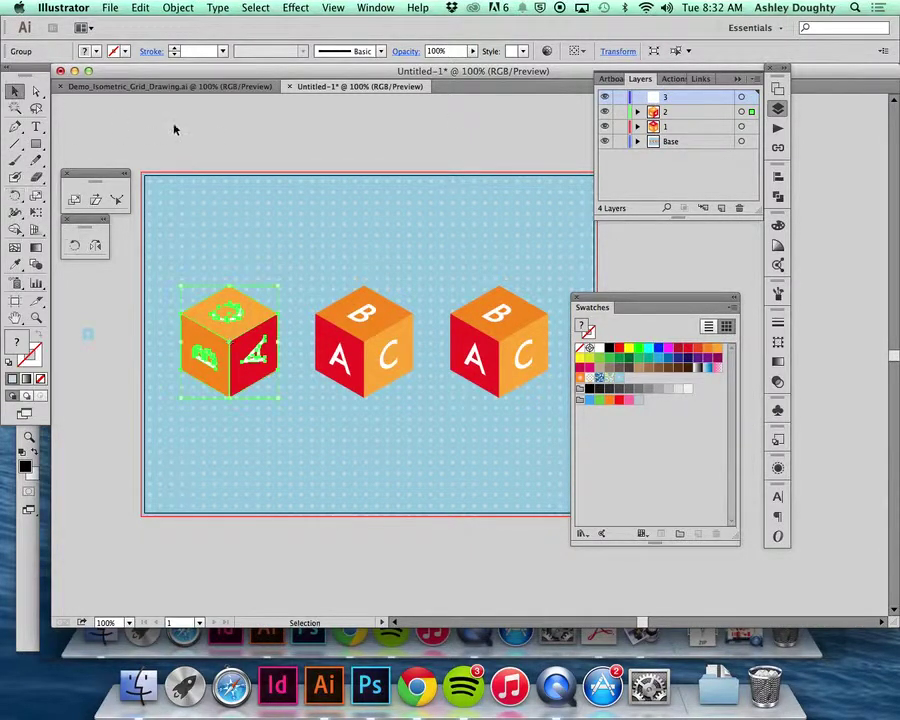
- Paste a copy of the layer 2 cube in front on layer 3 and rotate it -120°
left_click(174, 130)
left_click(213, 364)
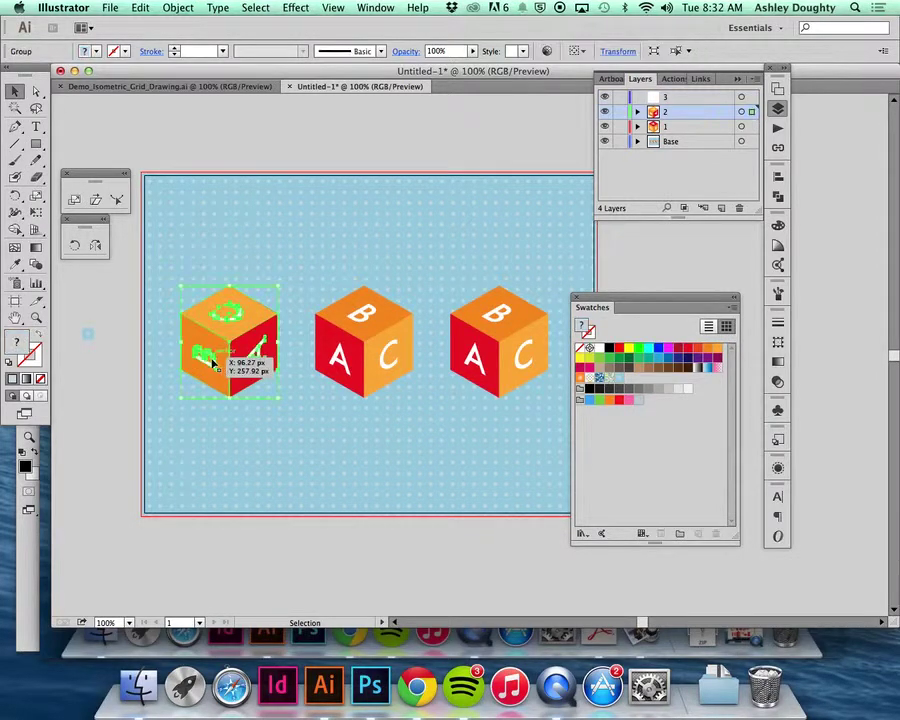
left_click_drag(213, 364, 215, 366)
left_click(336, 260)
left_click(684, 98)
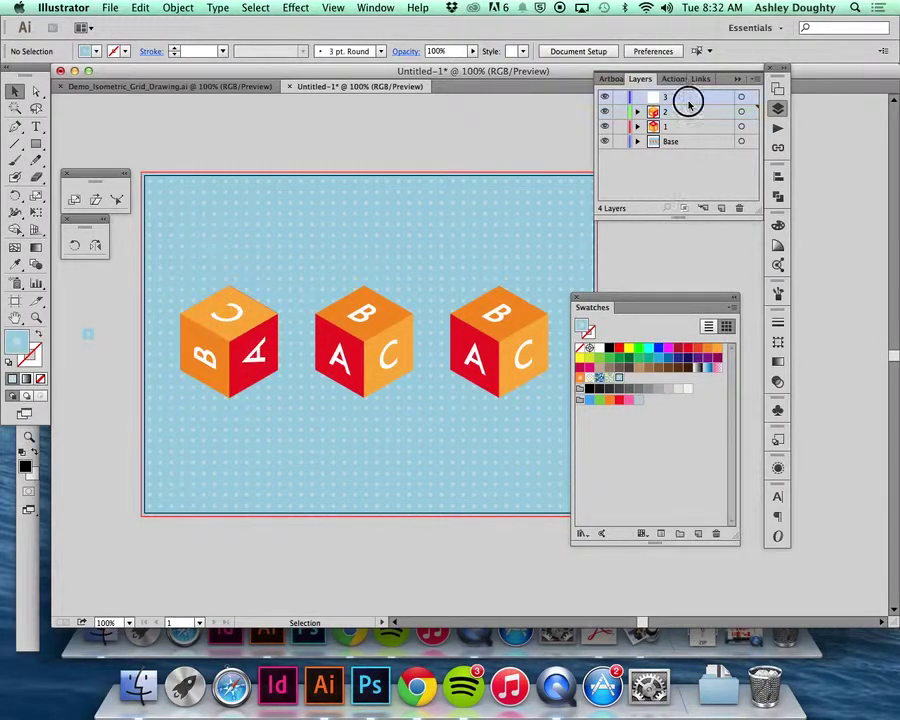
key("super+f")
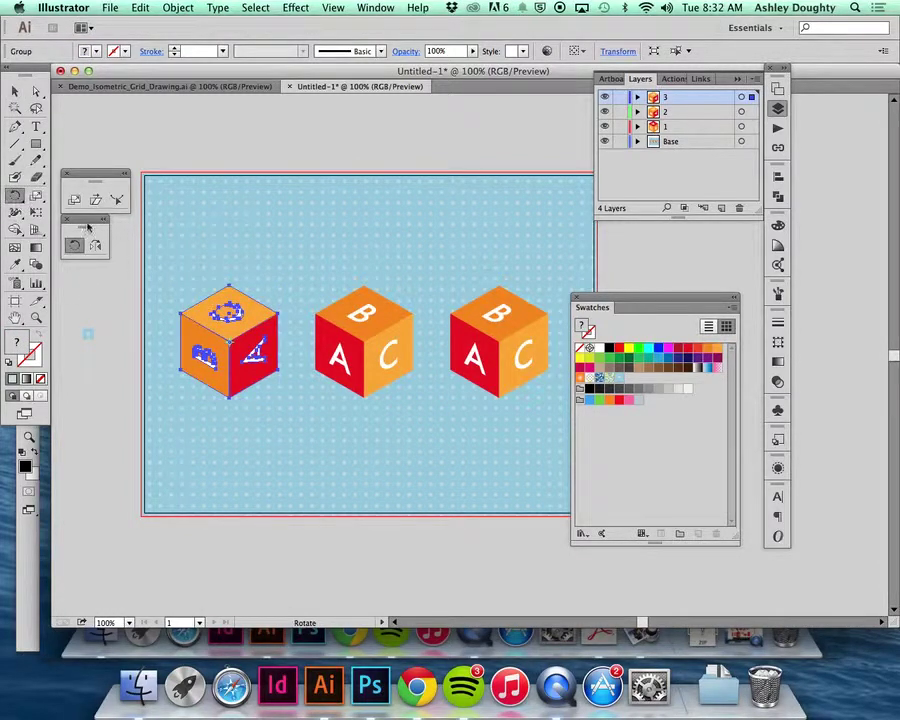
double_click(15, 195)
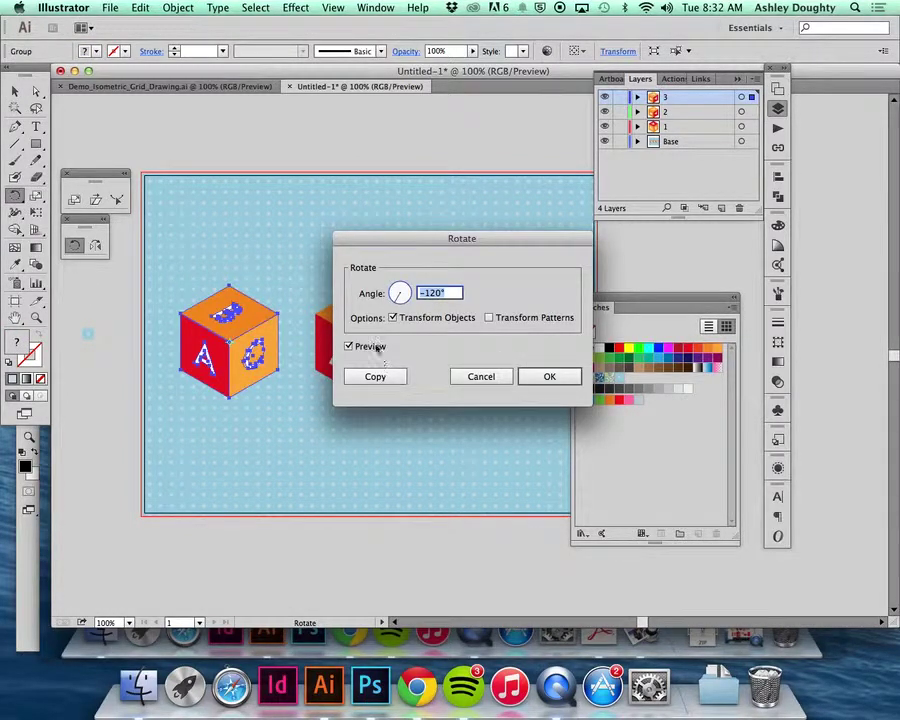
left_click(549, 377)
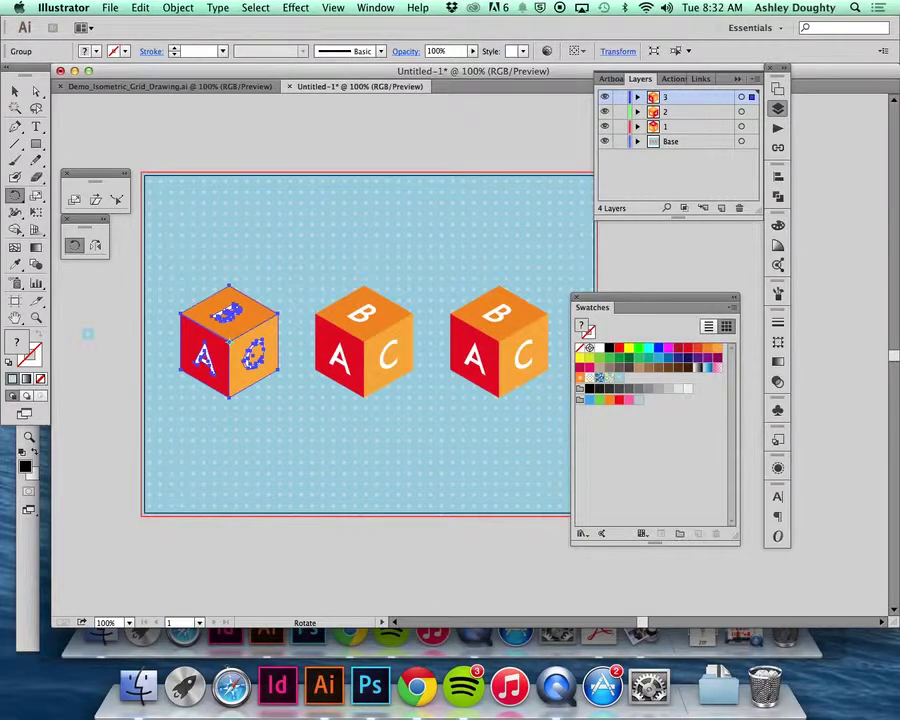
left_click(680, 112)
- Duplicate layers 1 and 2 and move the copies above layer 3
key("v")
left_click(220, 160)
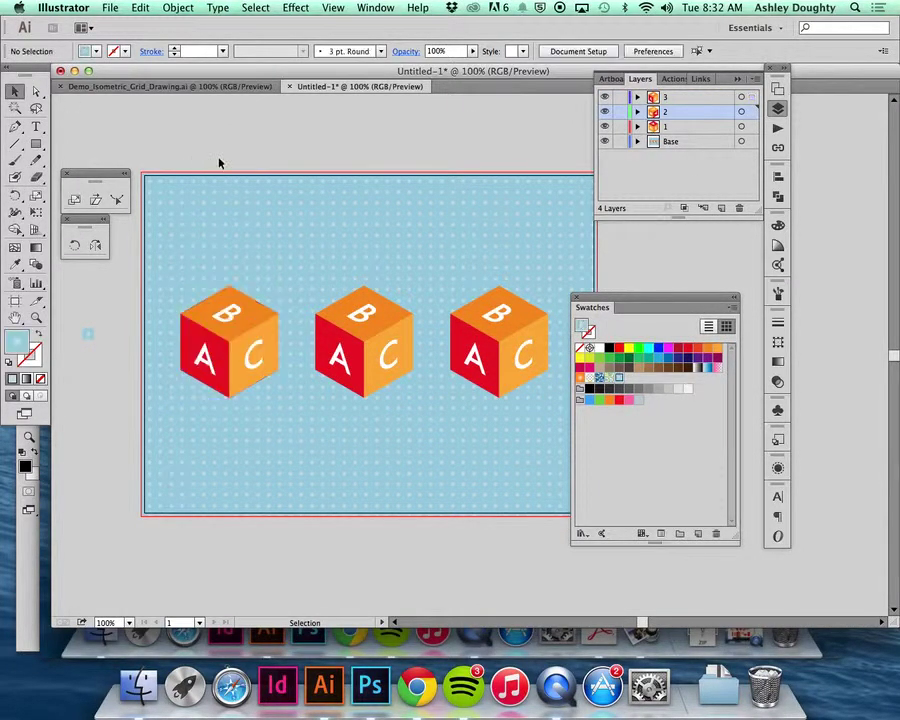
left_click(680, 97)
left_click(678, 127, "shift")
left_click_drag(690, 127, 722, 209)
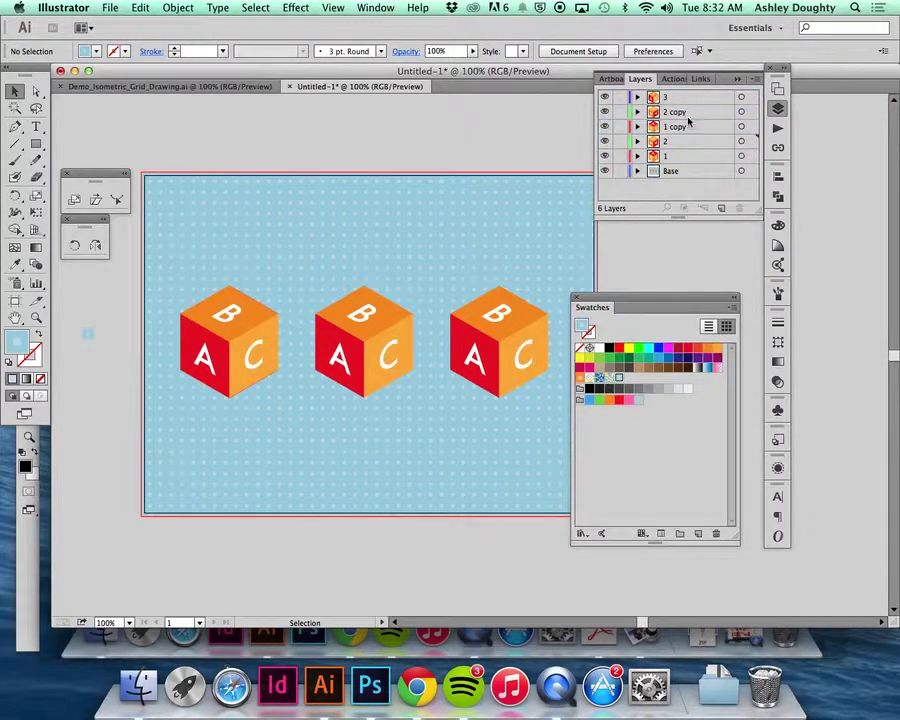
left_click_drag(697, 128, 688, 97)
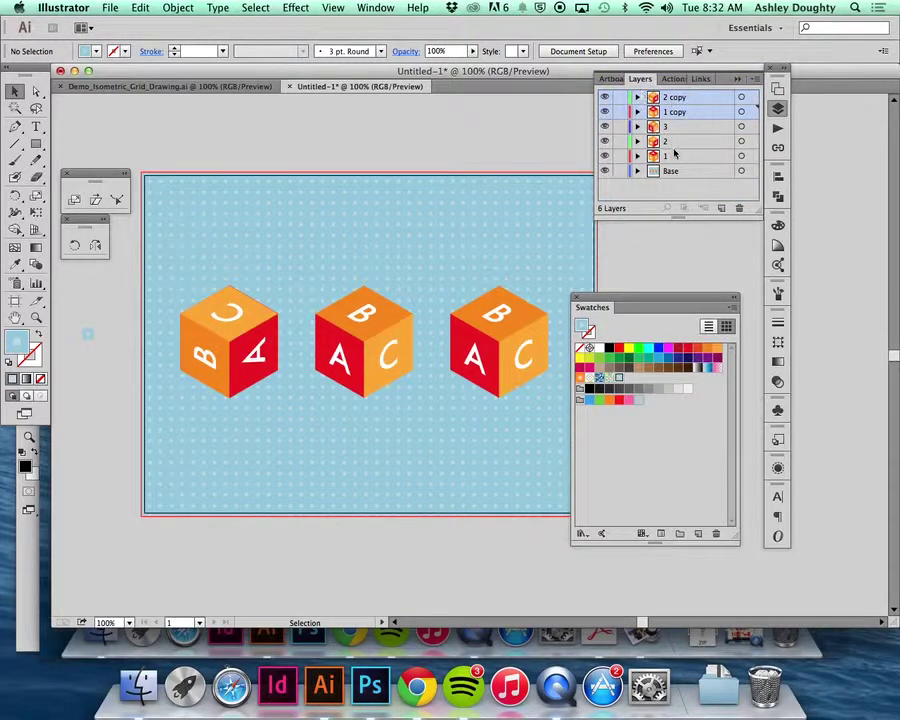
- Rename the duplicated layers 4 and 5
left_click(680, 113)
double_click(676, 113)
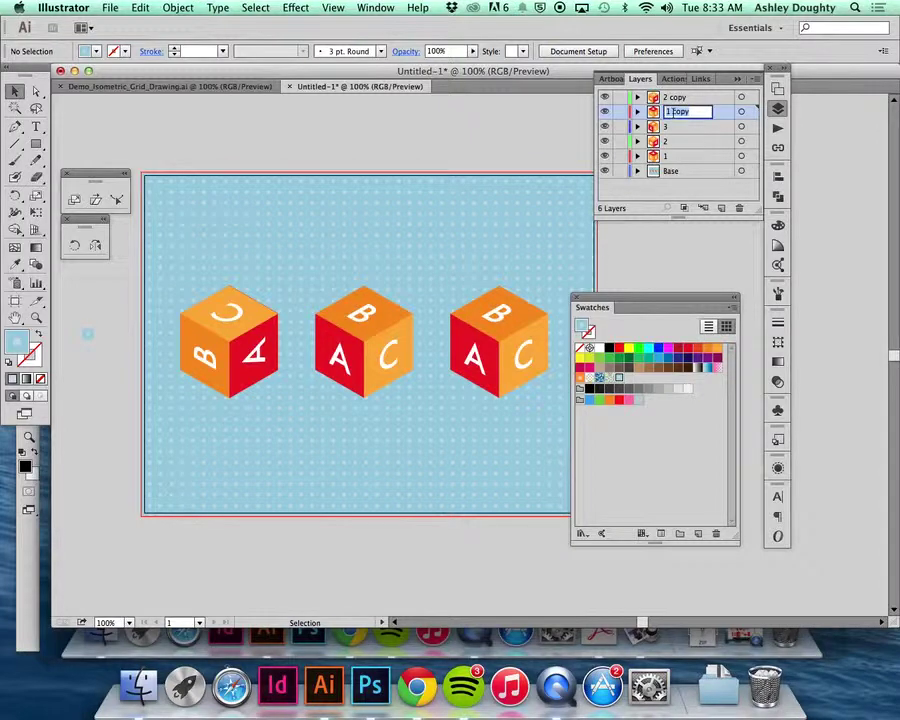
type("4")
double_click(678, 97)
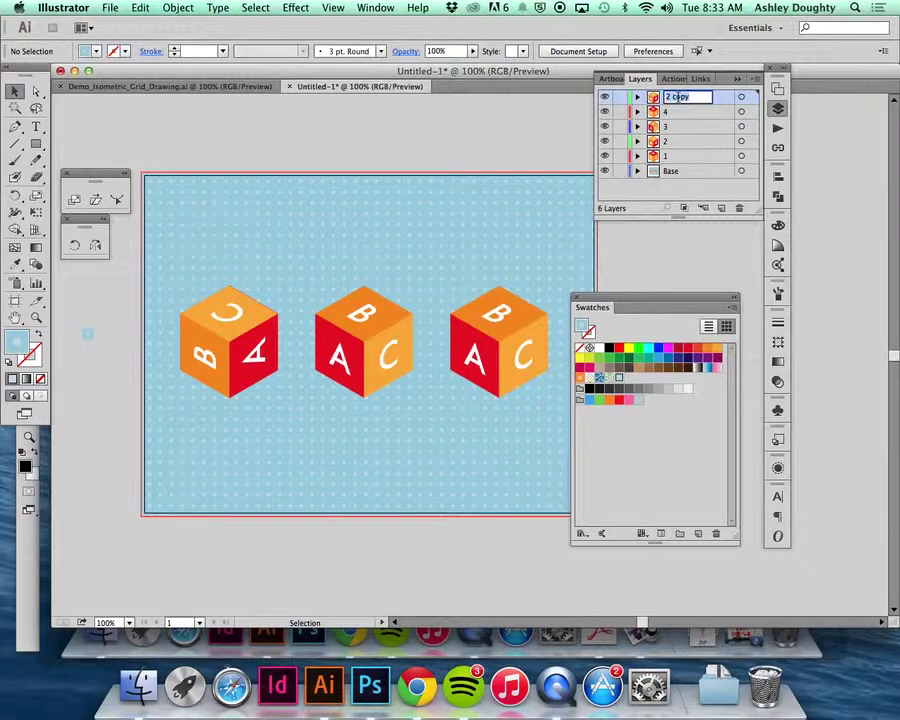
type("5")
key("Return")
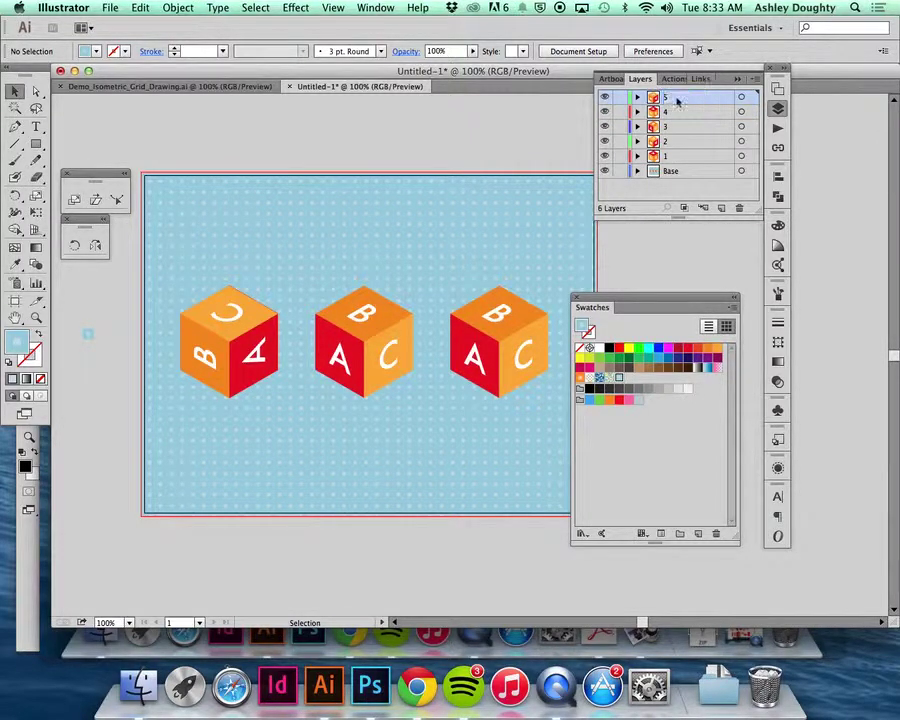
left_click(604, 98)
left_click(604, 112)
left_click(604, 127)
left_click(604, 141)
left_click(604, 141)
left_click(604, 156)
left_click(604, 156)
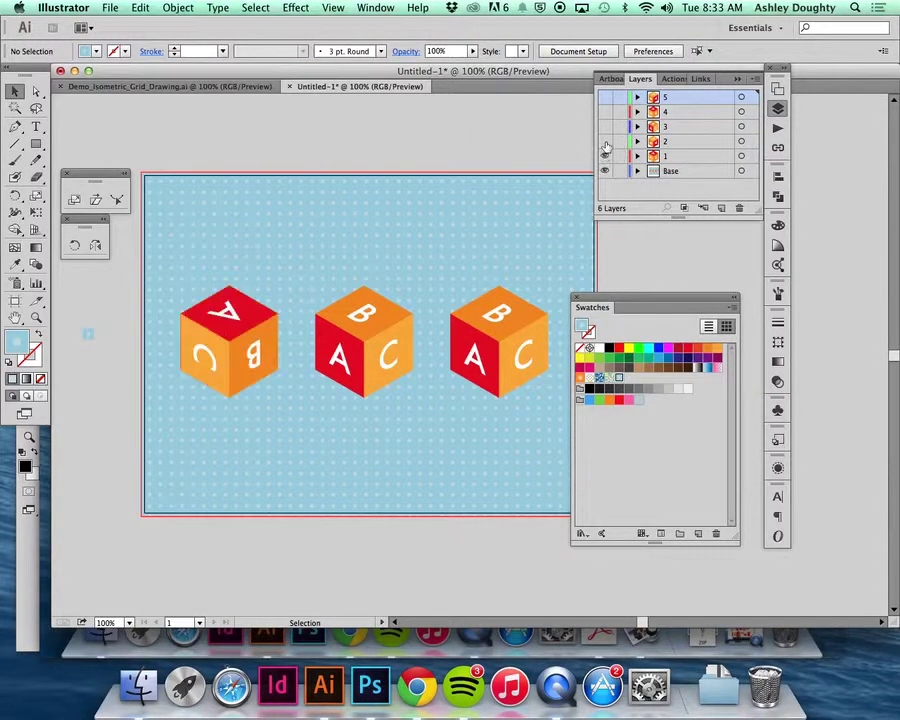
left_click(604, 141)
left_click(604, 127)
left_click(604, 112)
left_click(604, 98)
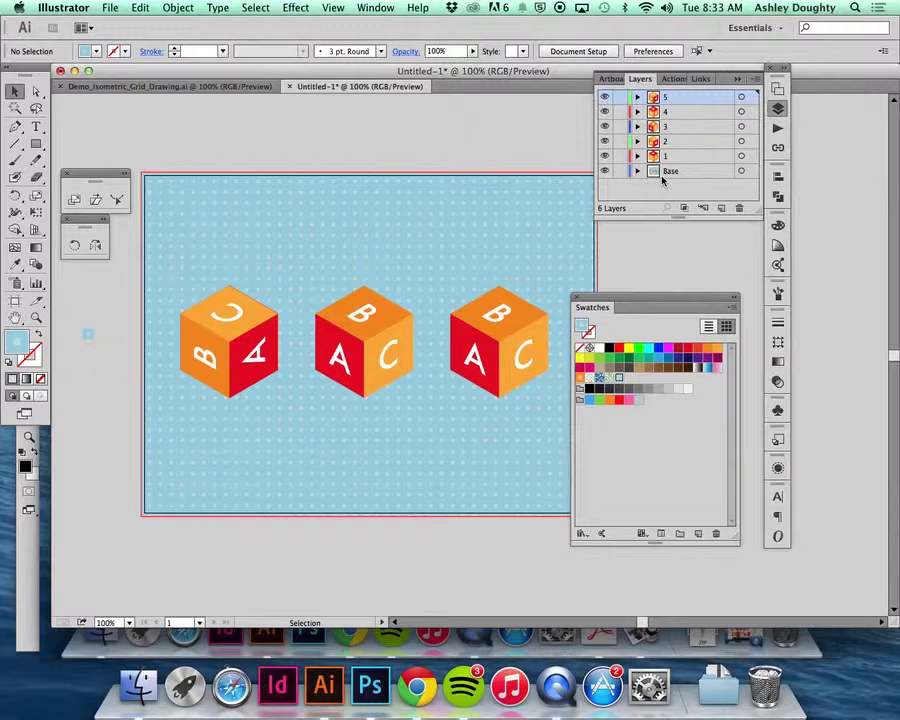
- Move the middle ABC cube straight up toward the top of the artboard
left_click_drag(360, 308, 365, 312)
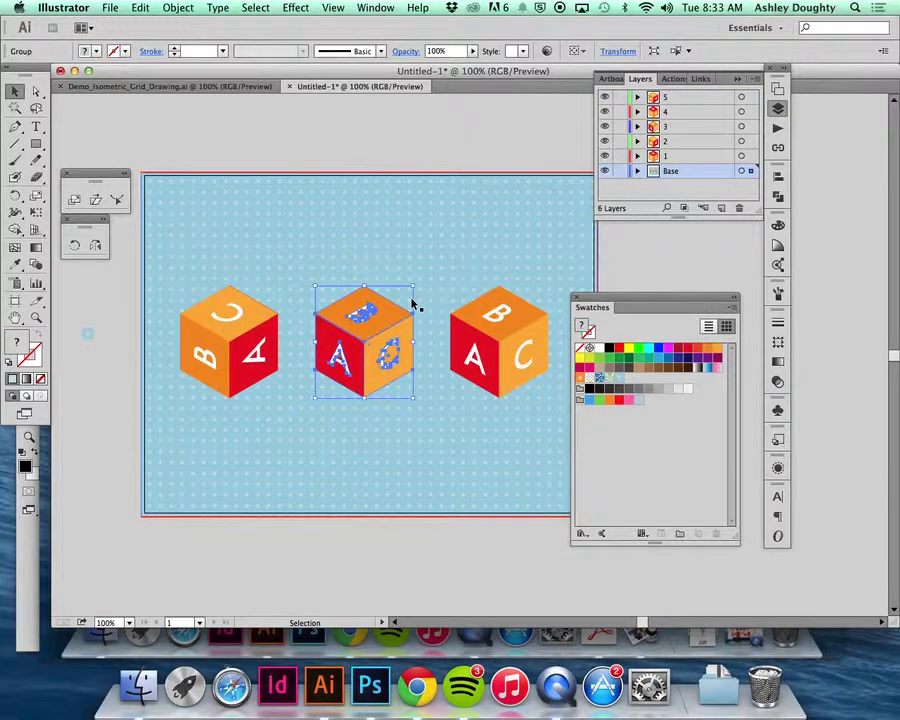
left_click_drag(364, 365, 371, 306)
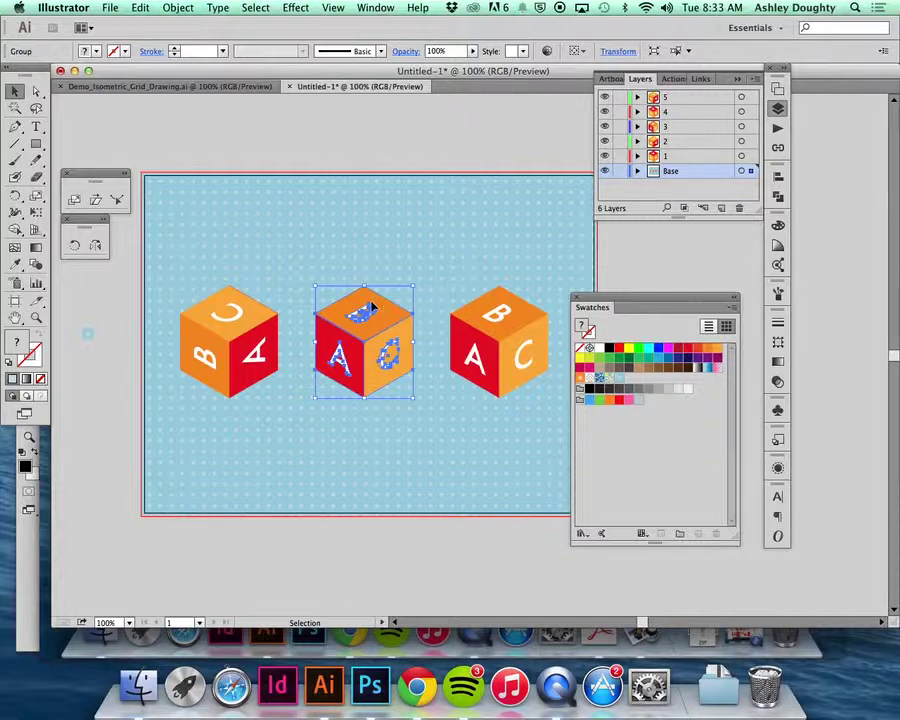
mouse_move(372, 306)
left_mouse_down()
mouse_move(385, 302)
mouse_move(373, 306)
left_mouse_up()
mouse_move(385, 378)
left_mouse_down()
mouse_move(390, 360)
mouse_move(372, 378)
left_mouse_up()
left_click_drag(376, 383, 391, 285)
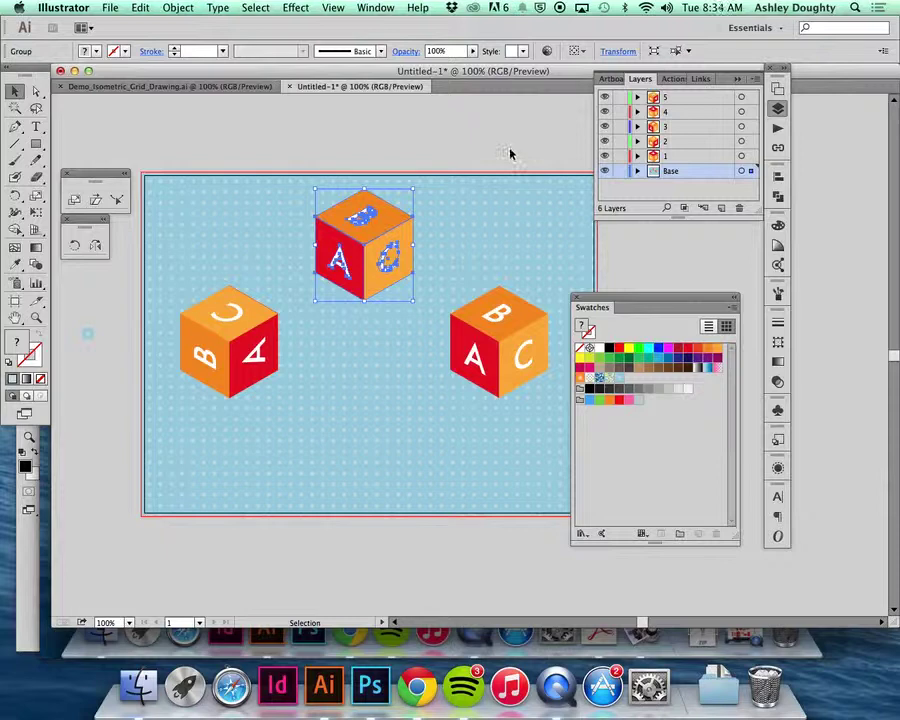
- Clear the selection and select the raised top cube
key("super")
left_click(528, 140)
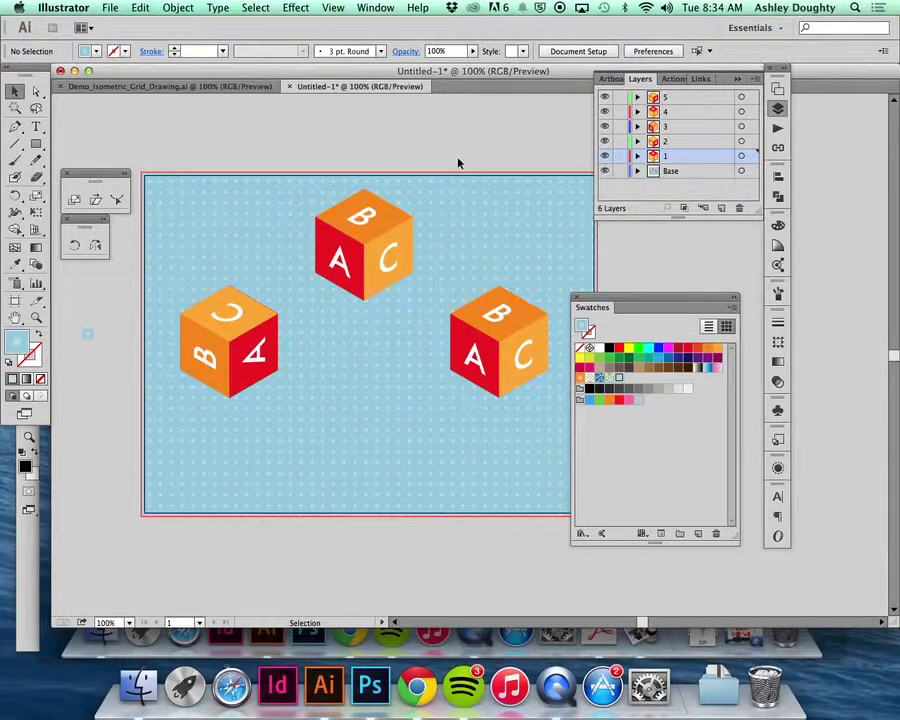
key("super")
left_click(405, 210)
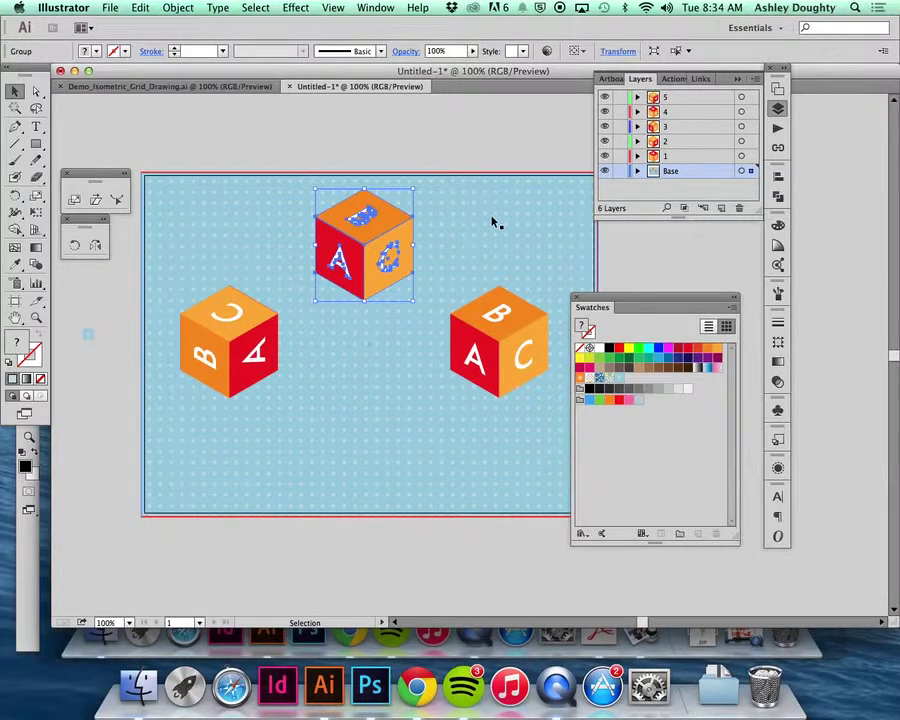
- Cut the top cube onto layer 1 and paste a copy in place on layer 2
key("Delete")
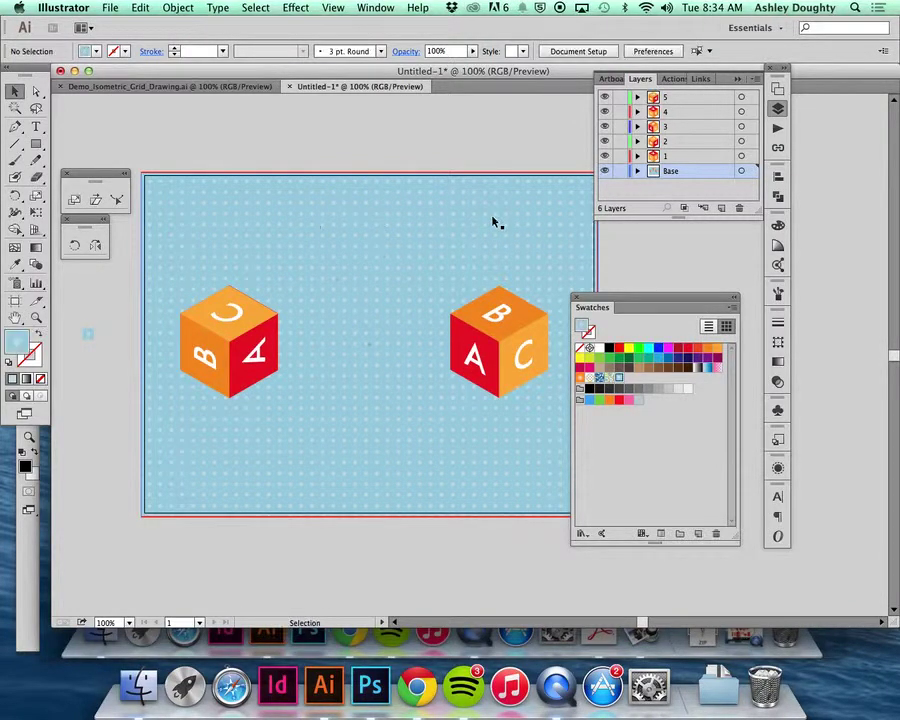
left_click(701, 158)
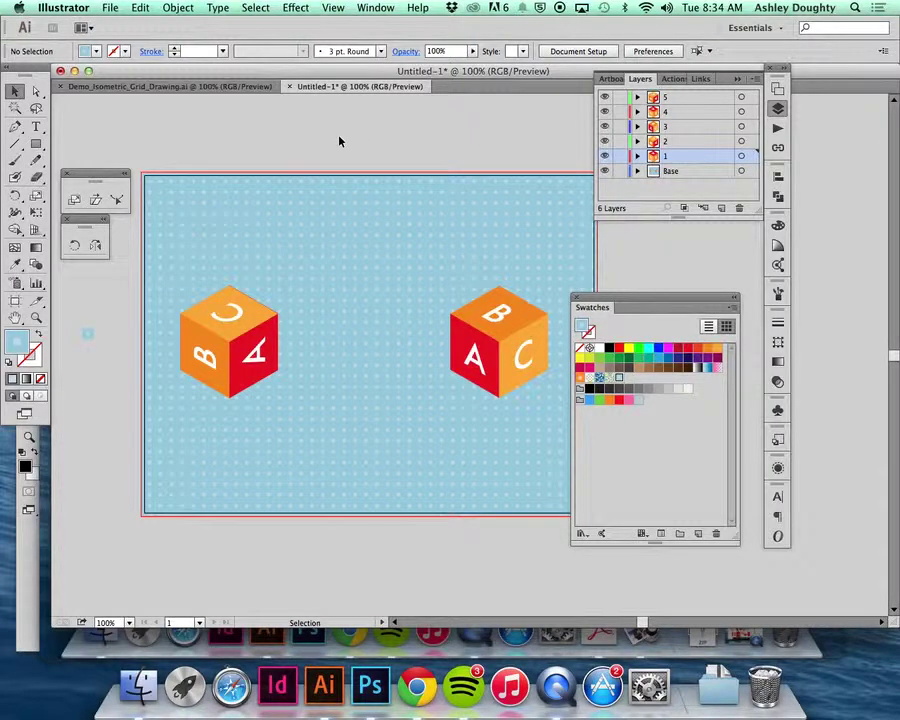
key("super+f")
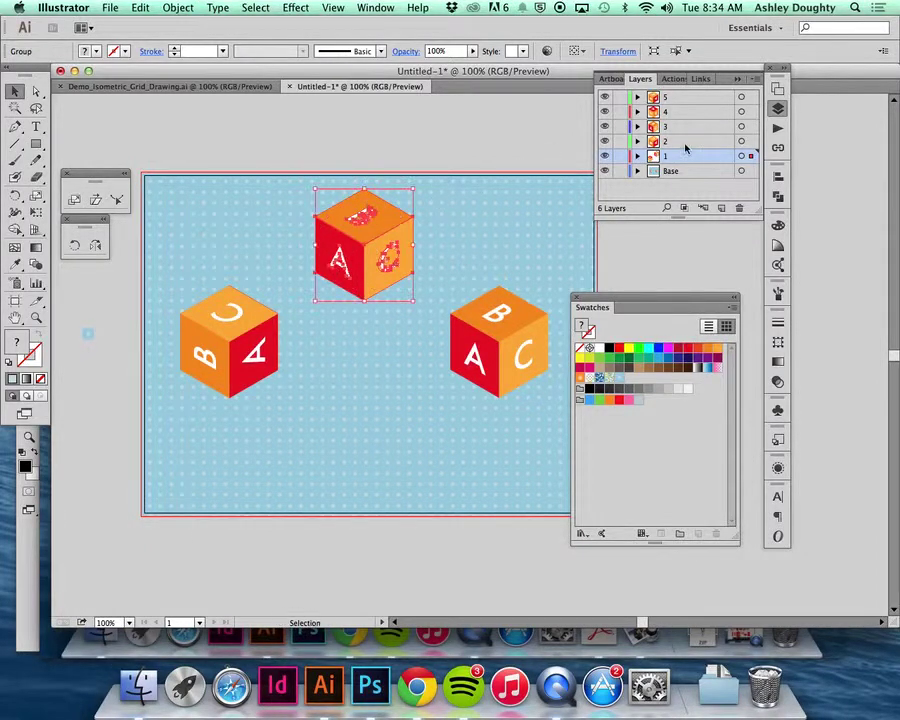
left_click(456, 149)
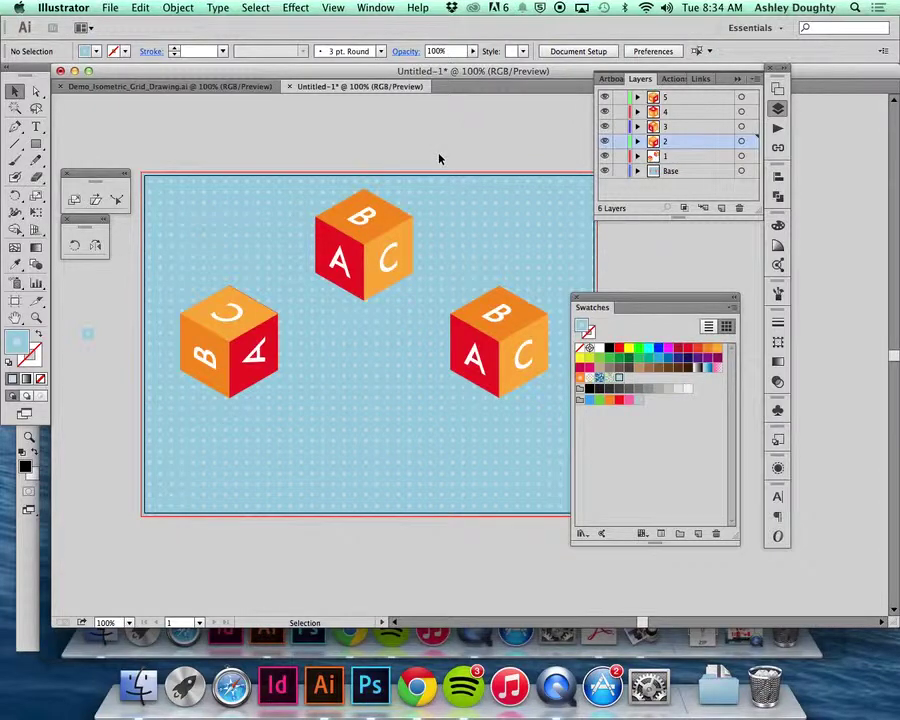
key("super+z")
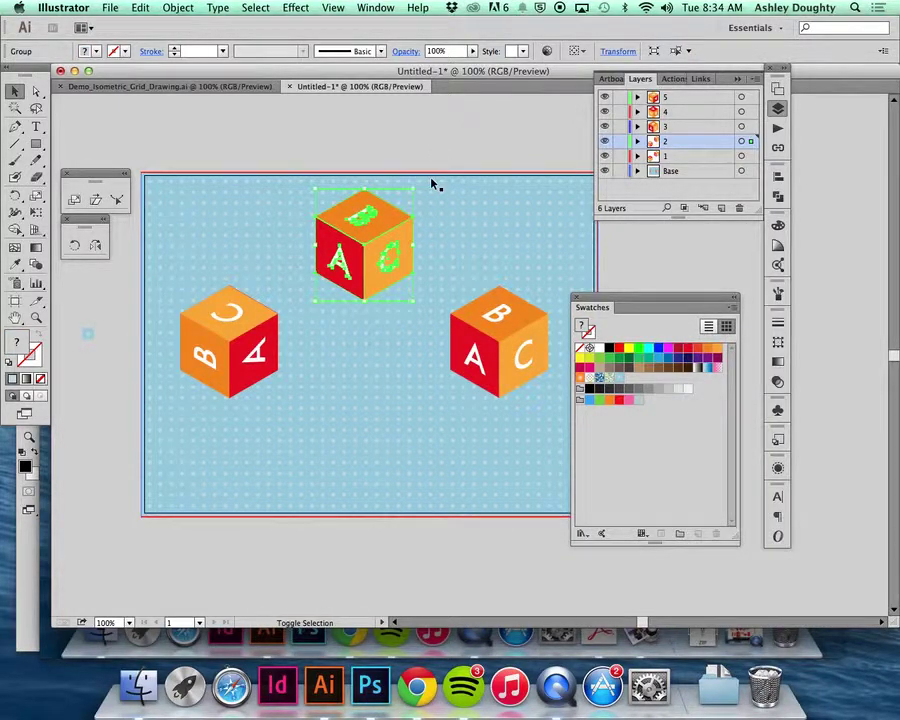
key("super+z")
key("super+z")
key("super+z")
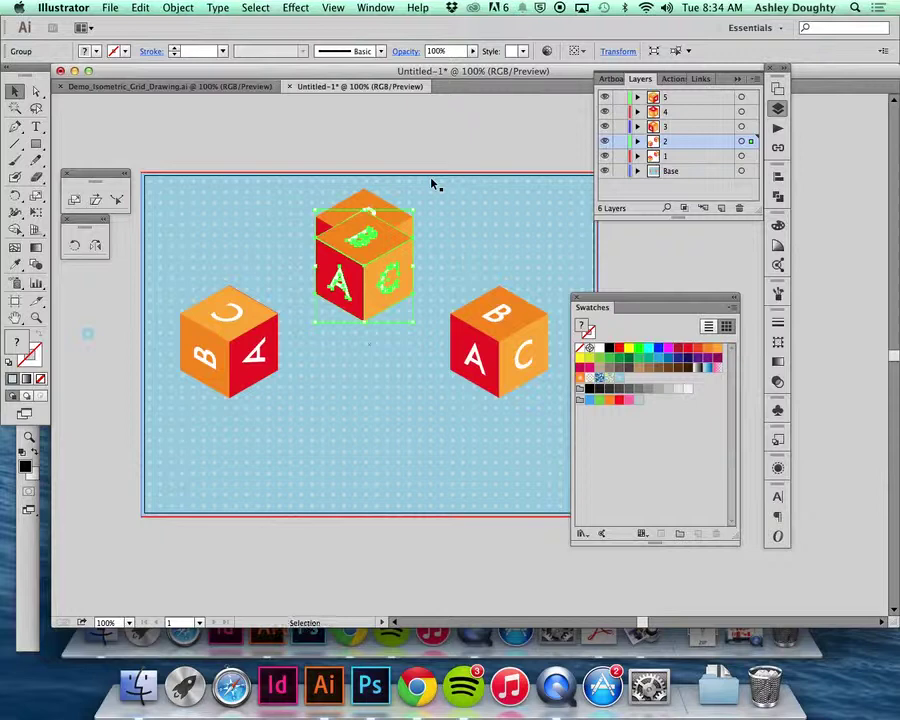
left_click_drag(393, 240, 390, 256)
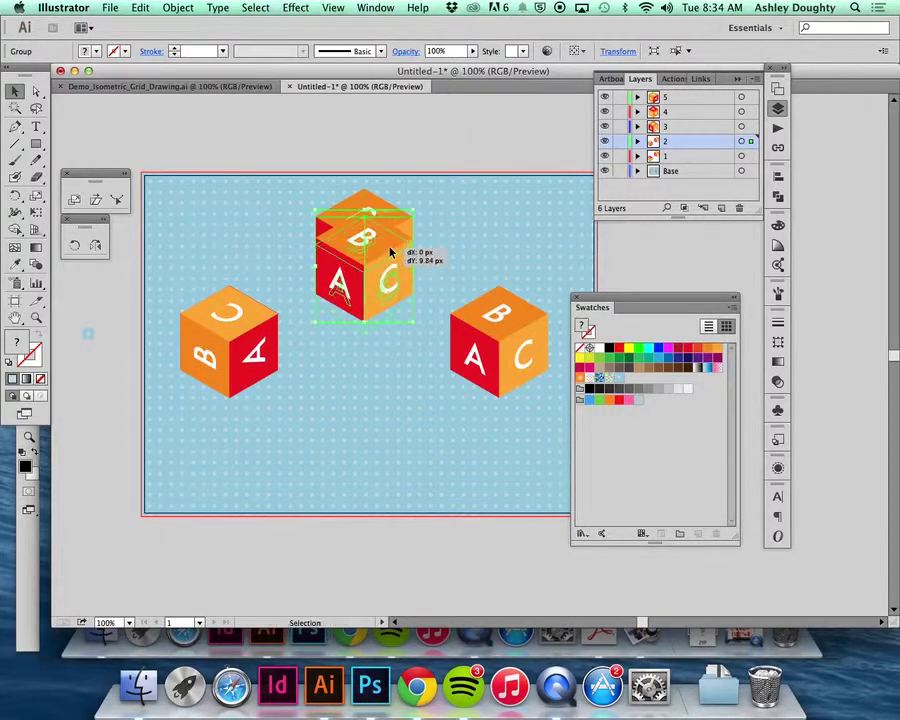
key("super+z")
key("v")
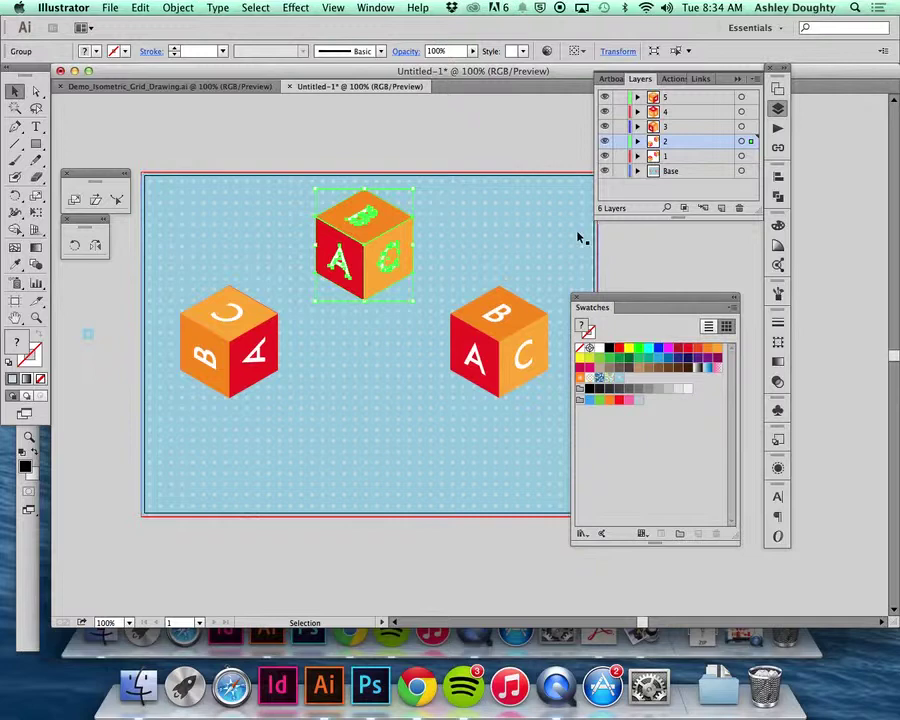
- Nudge the layer 2 copy 60 px down to Y 177.82 px
left_click(779, 342)
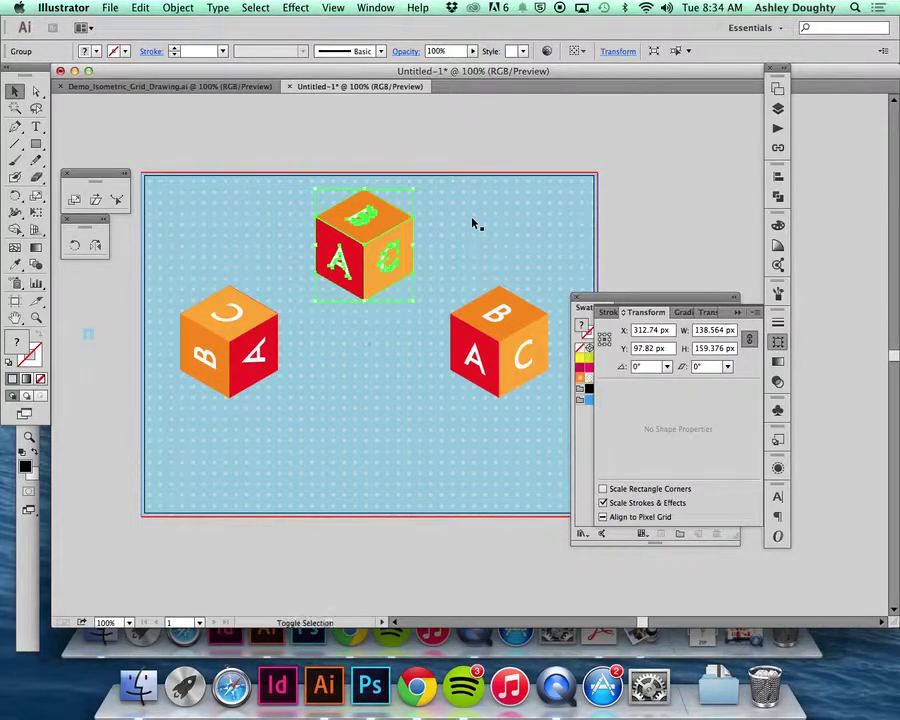
key("shift+Down")
key("shift+Down")
key("shift+Down")
key("shift+Down")
key("shift+Down")
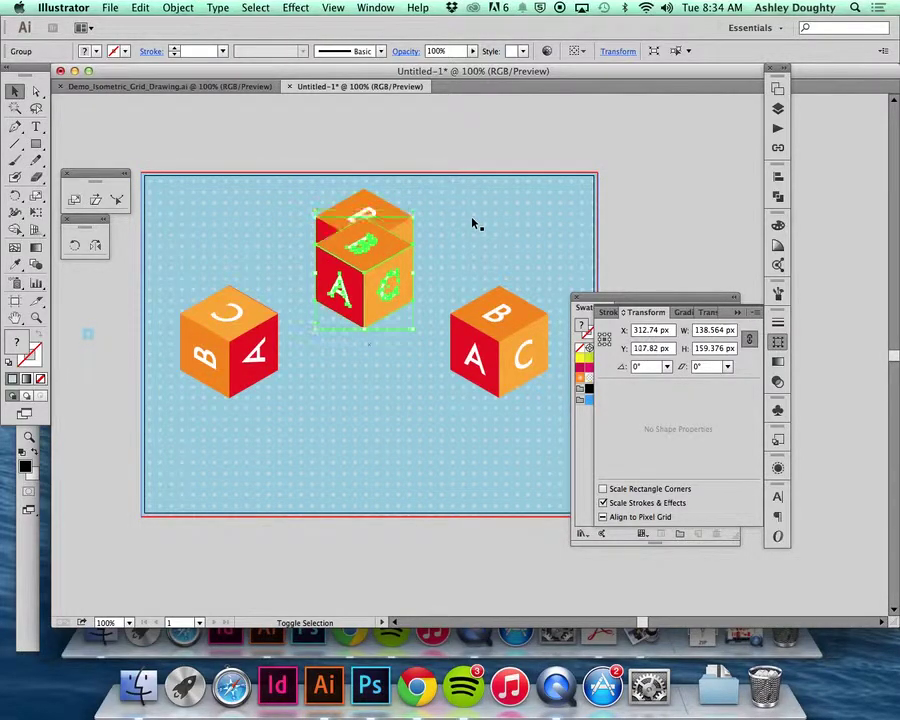
key("shift+Down")
key("shift+Down")
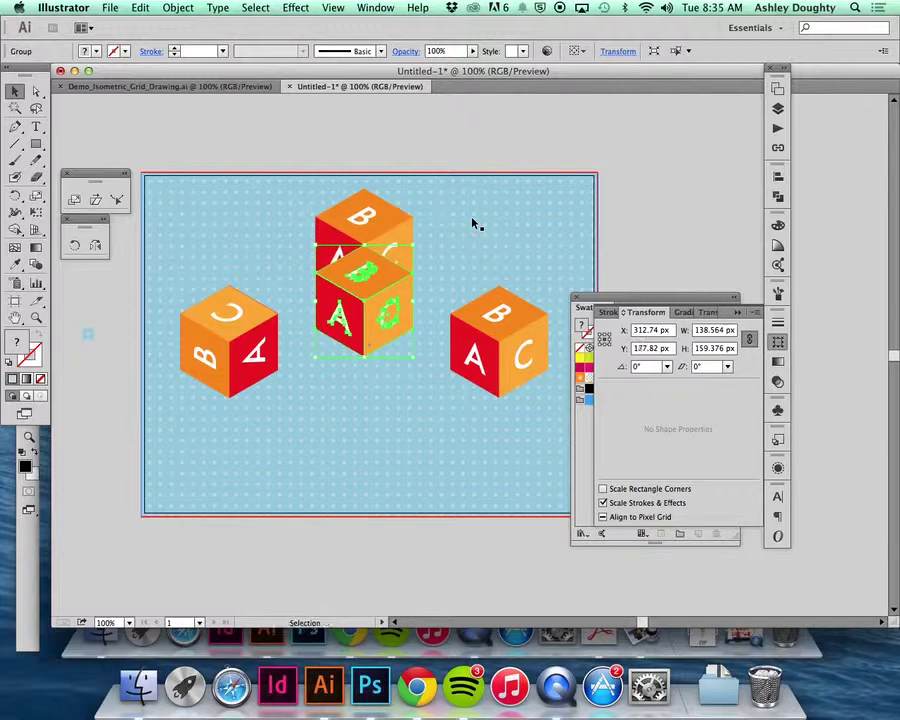
left_click(778, 342)
left_click(723, 157)
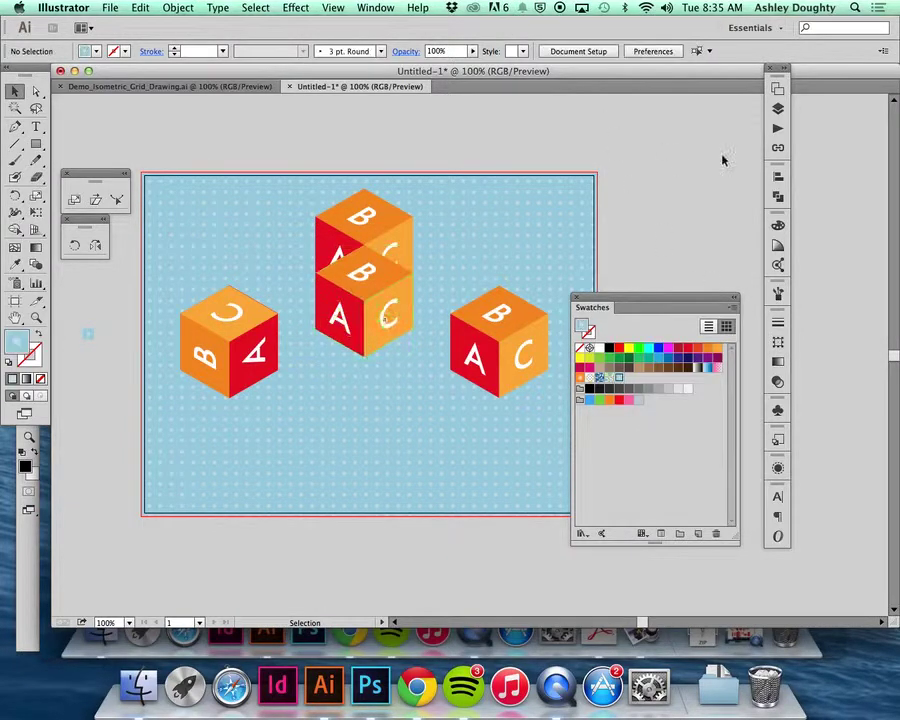
left_click(366, 318)
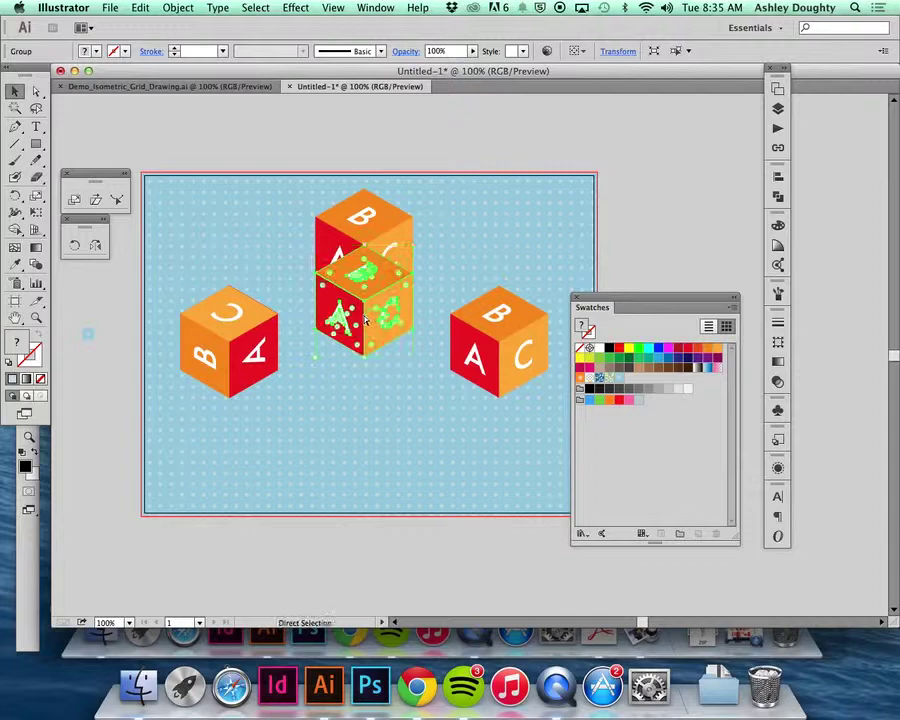
left_click(778, 88)
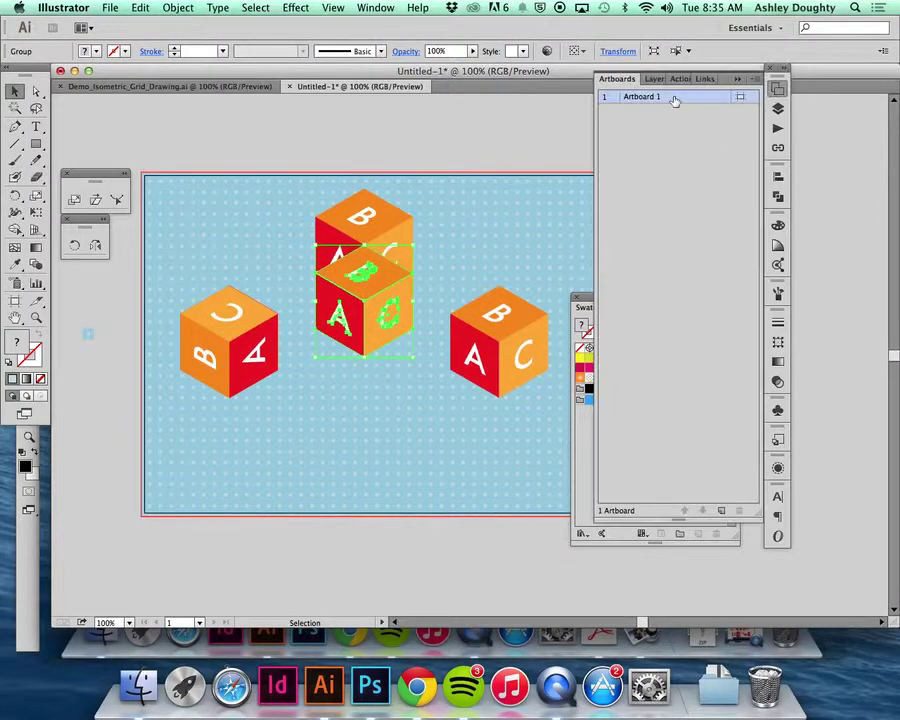
left_click(664, 79)
left_click(691, 126)
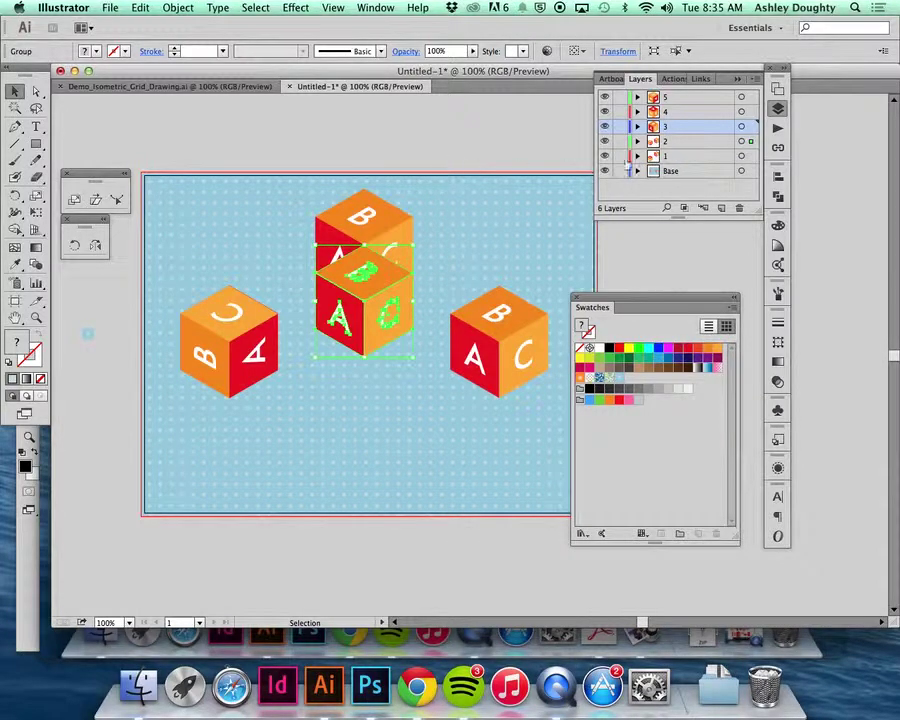
- Paste a cube copy on layer 3 and shift it further down the column
left_click(556, 156)
left_click(676, 128)
key("a")
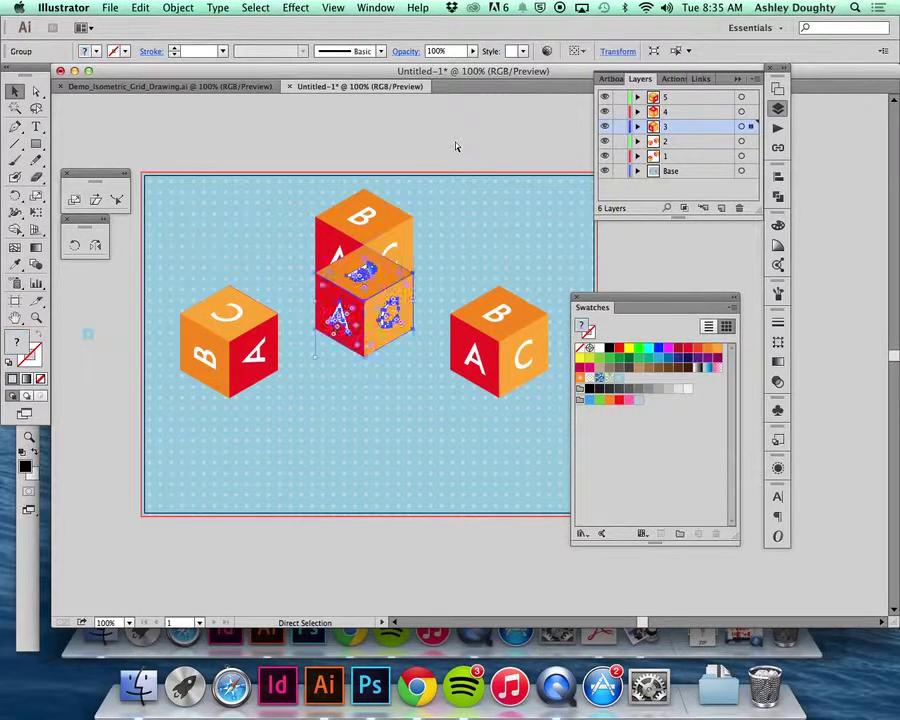
key("v")
key("super")
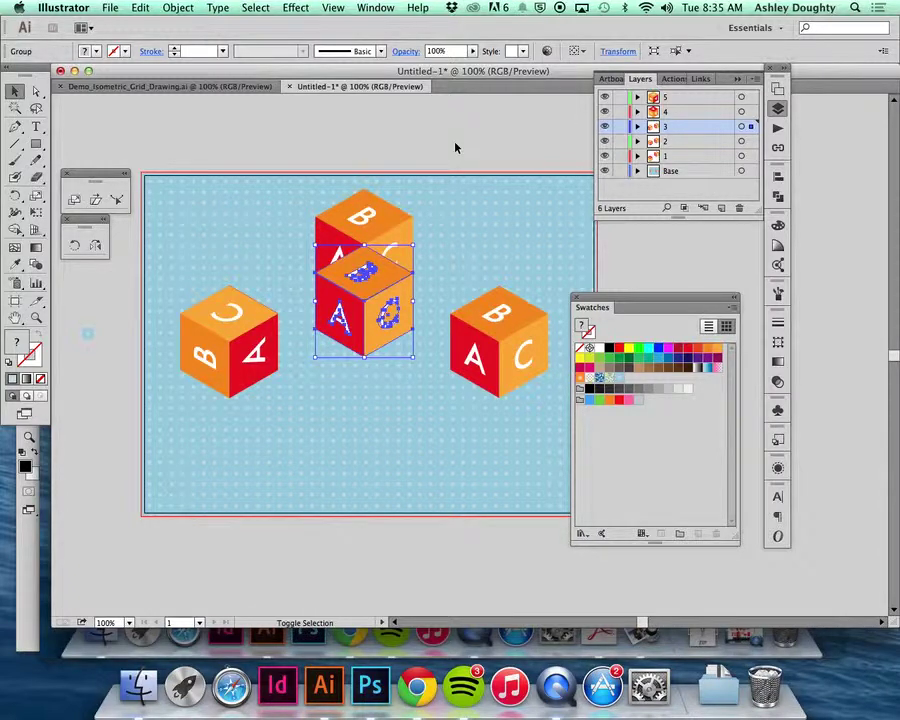
key("shift+Down")
key("shift+Down")
key("shift+Down")
key("shift+Down")
key("shift+Down")
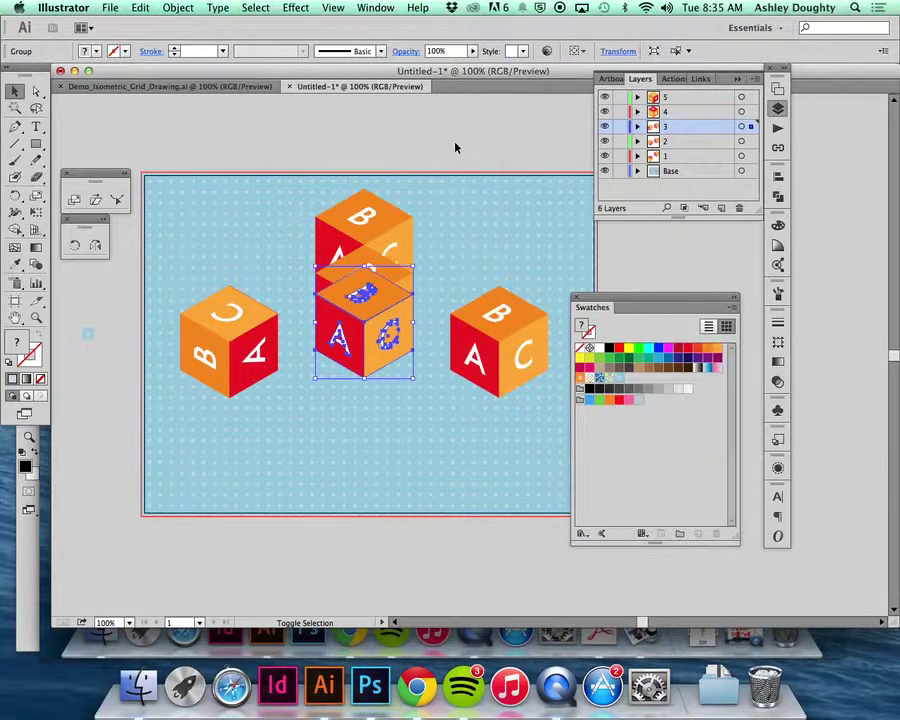
key("shift+Down")
key("shift+Down")
key("shift+Down")
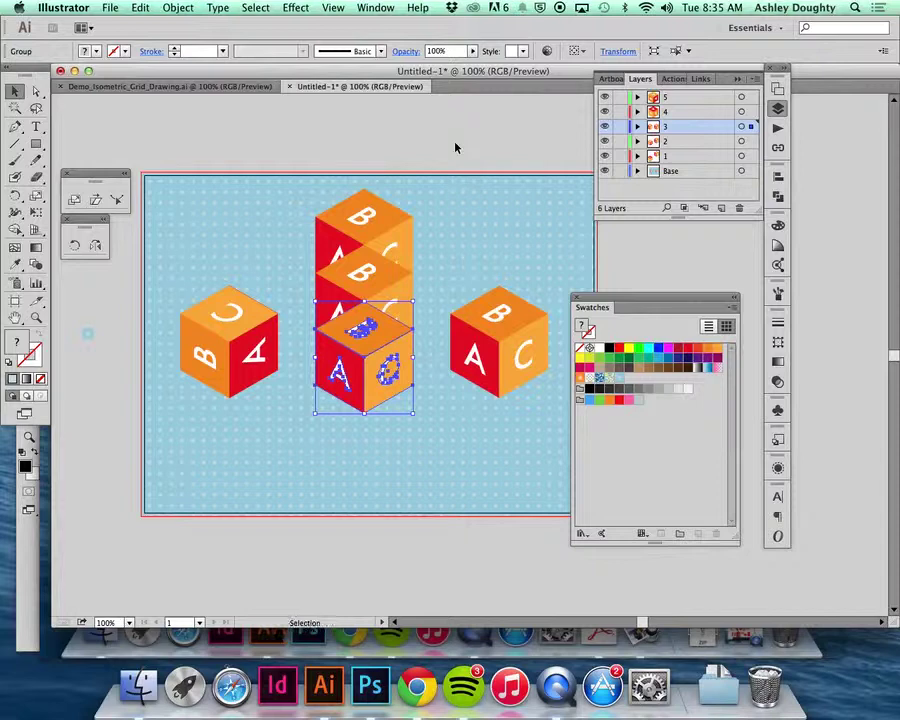
key("a")
key("v")
- Paste cube copies on layers 4 and 5, each stepped lower to the column's bottom
left_click(518, 145)
left_click(699, 112)
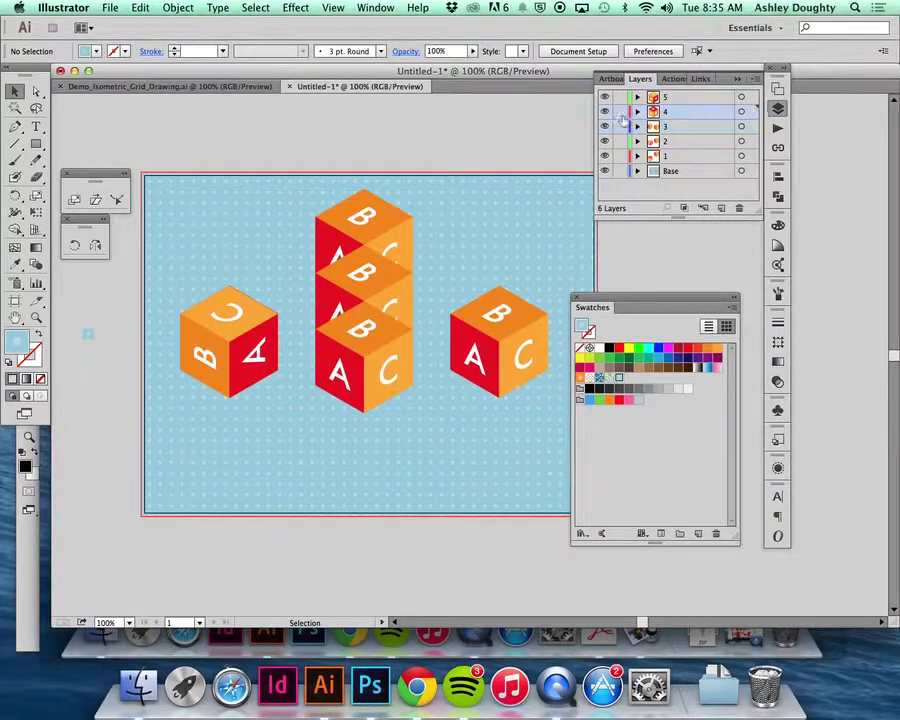
key("super+z")
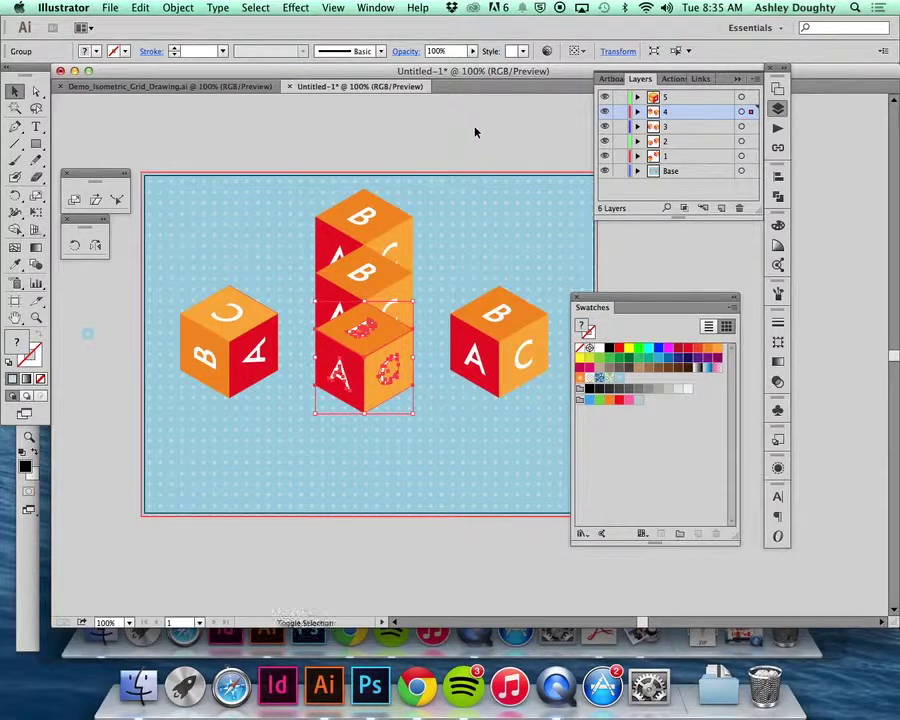
key("Down")
key("Down")
key("Down")
key("Down")
key("Down")
key("Down")
key("Down")
key("Down")
key("Down")
key("Down")
key("Down")
key("Down")
key("Down")
key("Down")
key("Down")
key("Down")
key("Down")
key("Down")
key("Down")
key("Down")
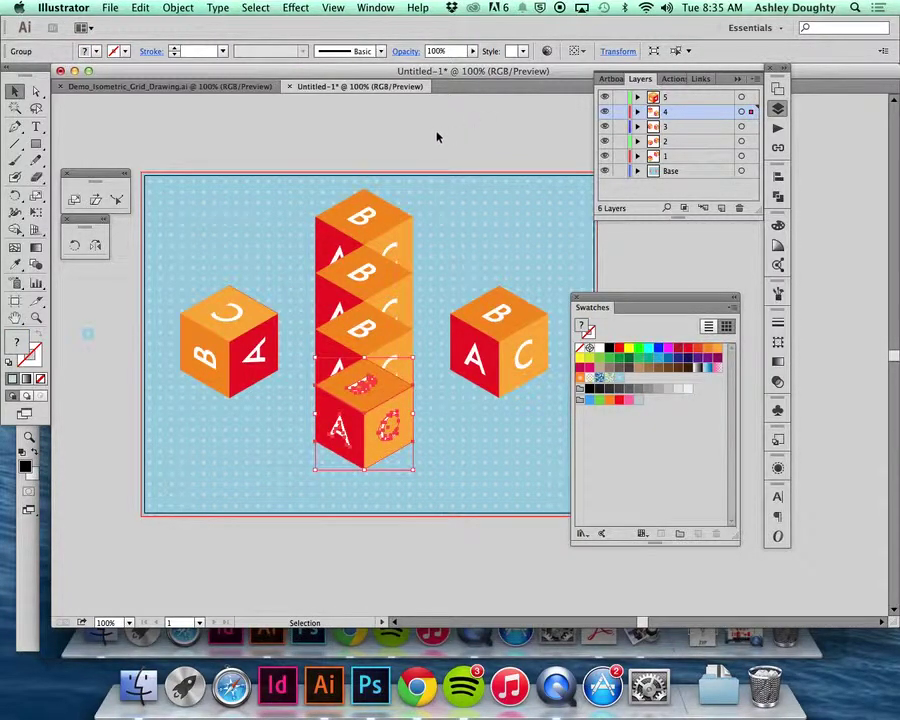
left_click(693, 92)
left_click(524, 126)
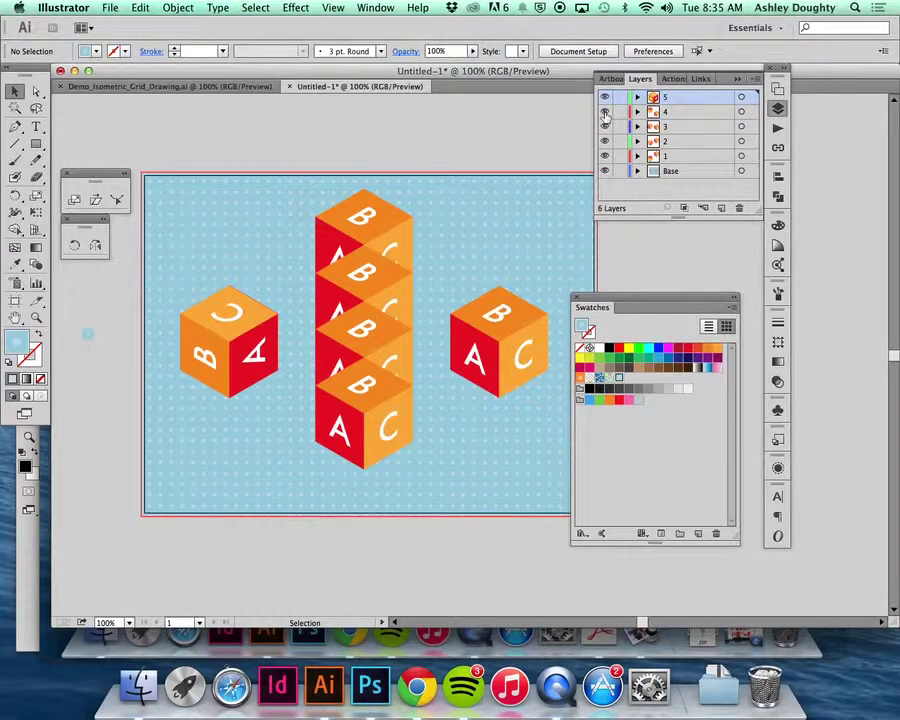
key("super+z")
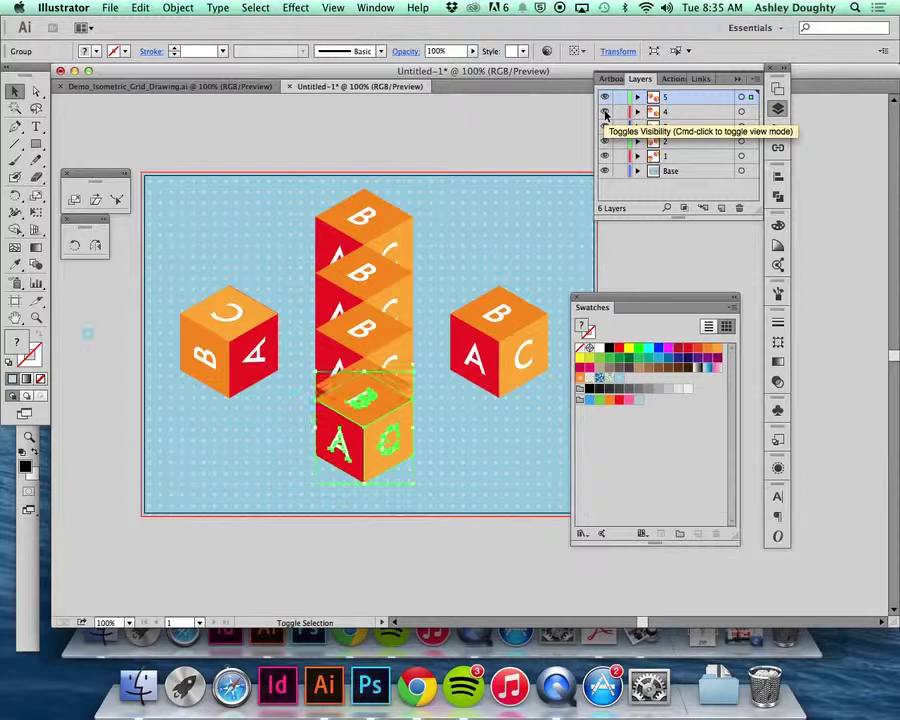
key("Down")
key("Down")
key("Down")
key("Down")
key("Down")
key("Down")
key("Down")
key("Down")
key("Down")
key("Down")
key("Down")
key("Down")
key("Down")
key("Down")
key("Down")
key("Down")
key("Down")
key("Down")
key("Down")
key("Down")
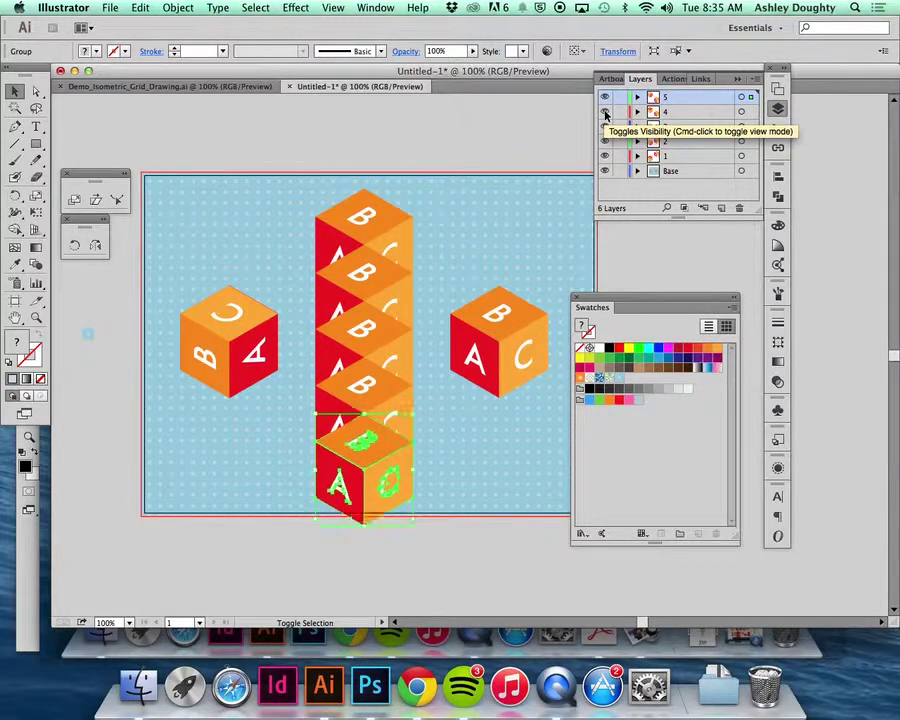
left_click(426, 134)
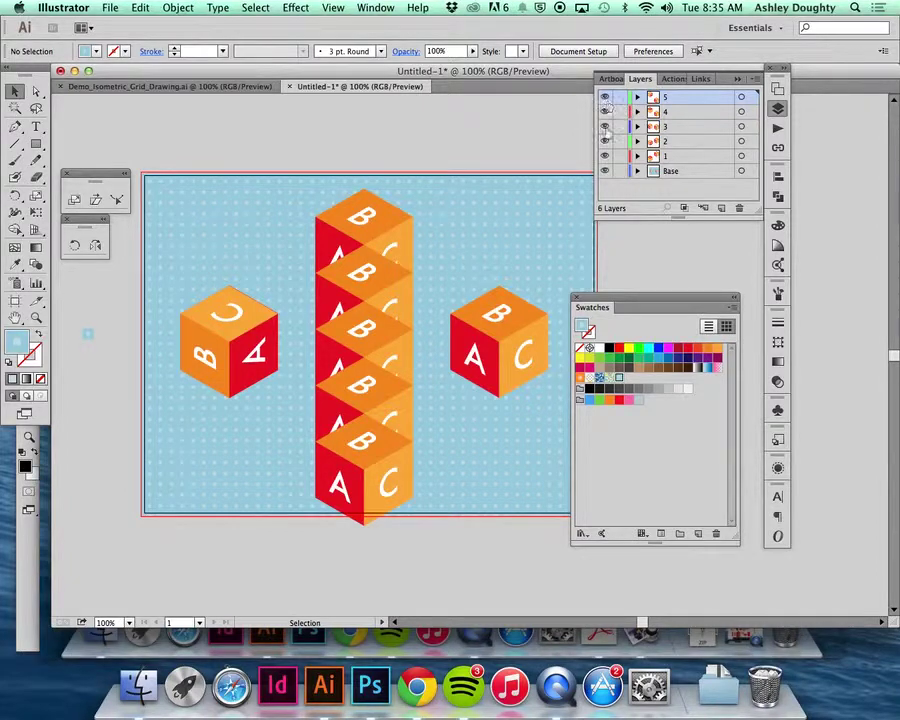
left_click(604, 165, "alt")
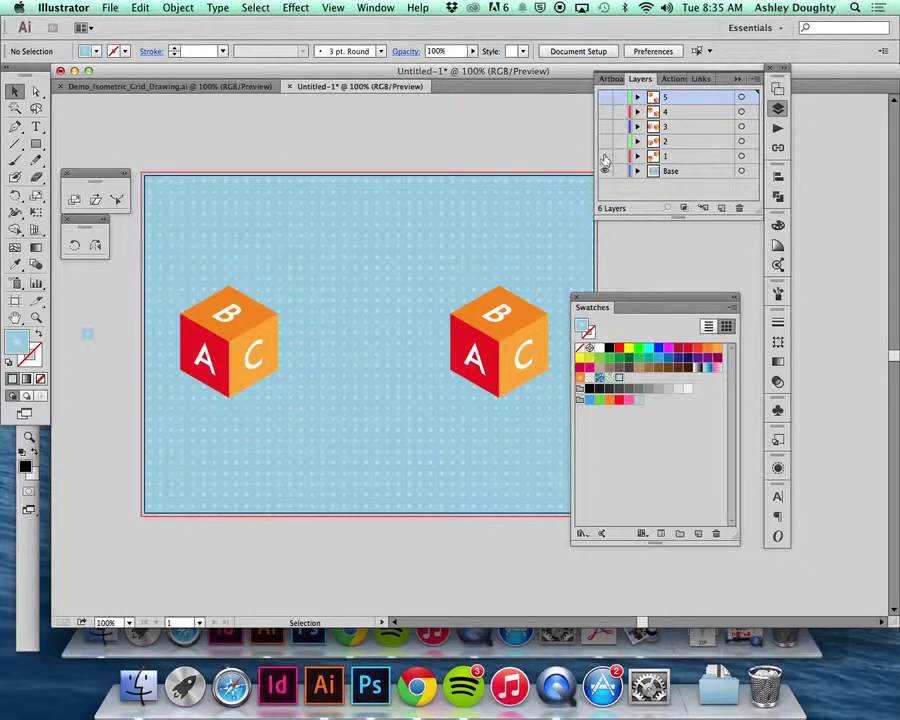
left_click(604, 156)
left_click(604, 156)
left_click(604, 141)
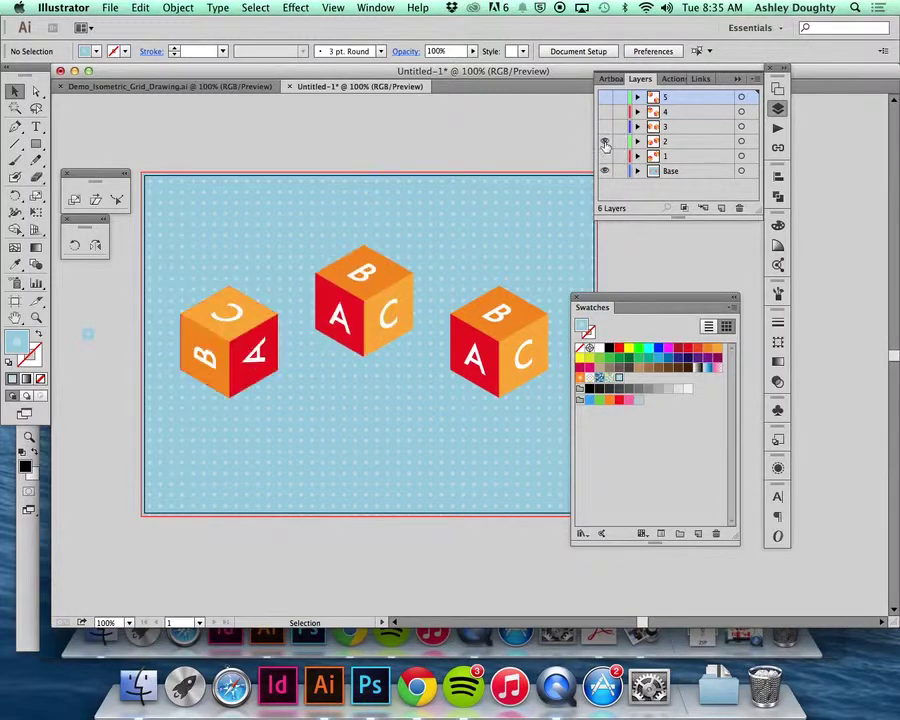
left_click(604, 141)
left_click(605, 126)
left_click(605, 126)
left_click(606, 112)
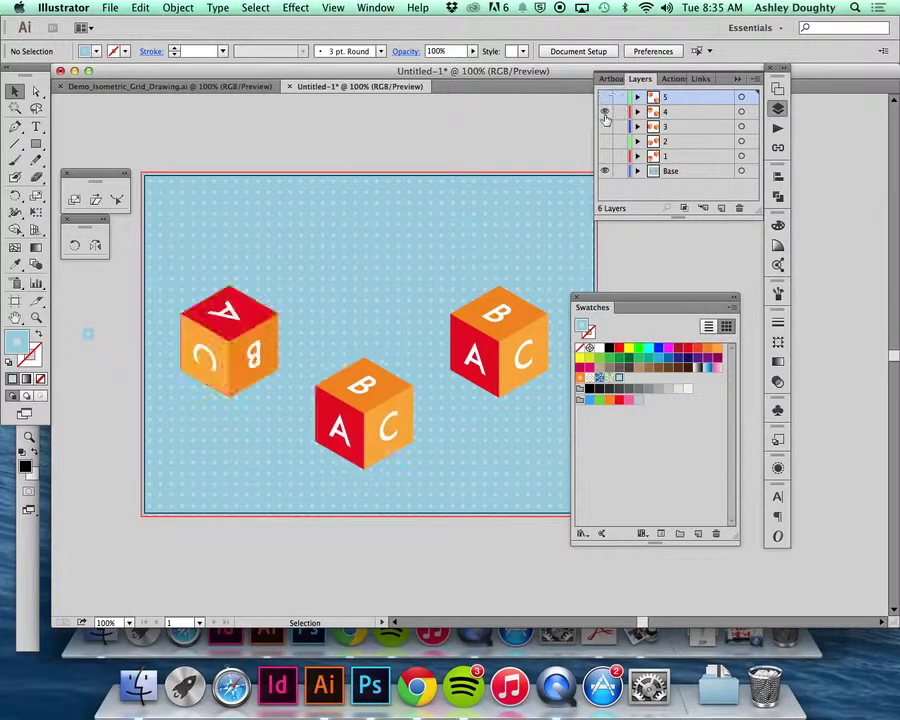
left_click(606, 112)
left_click(604, 97)
left_click(604, 97)
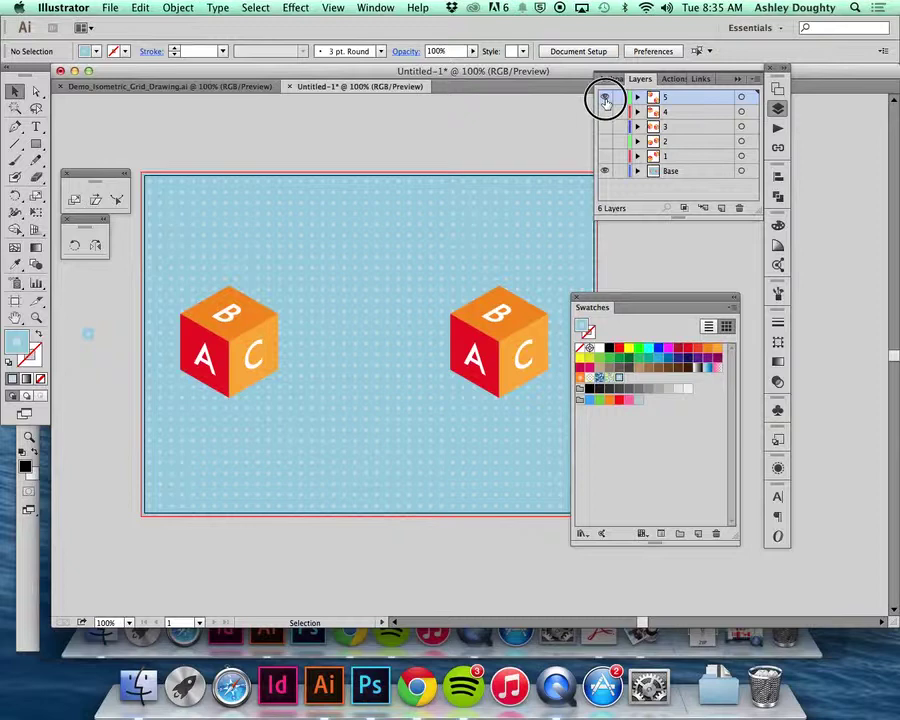
left_click(604, 97)
left_click(604, 97)
left_click_drag(604, 97, 604, 166)
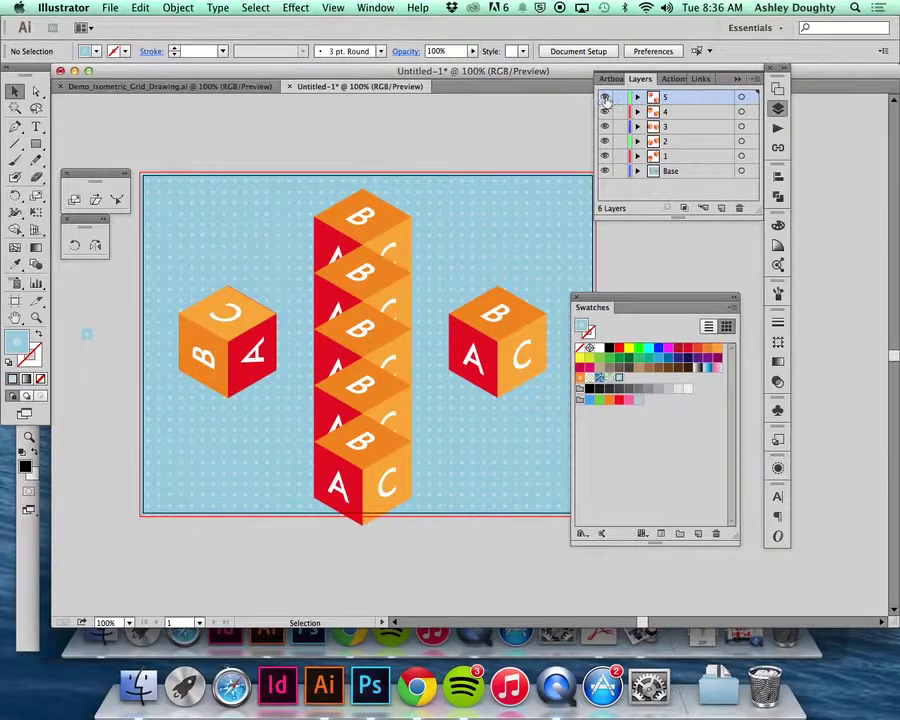
left_click_drag(604, 158, 605, 112)
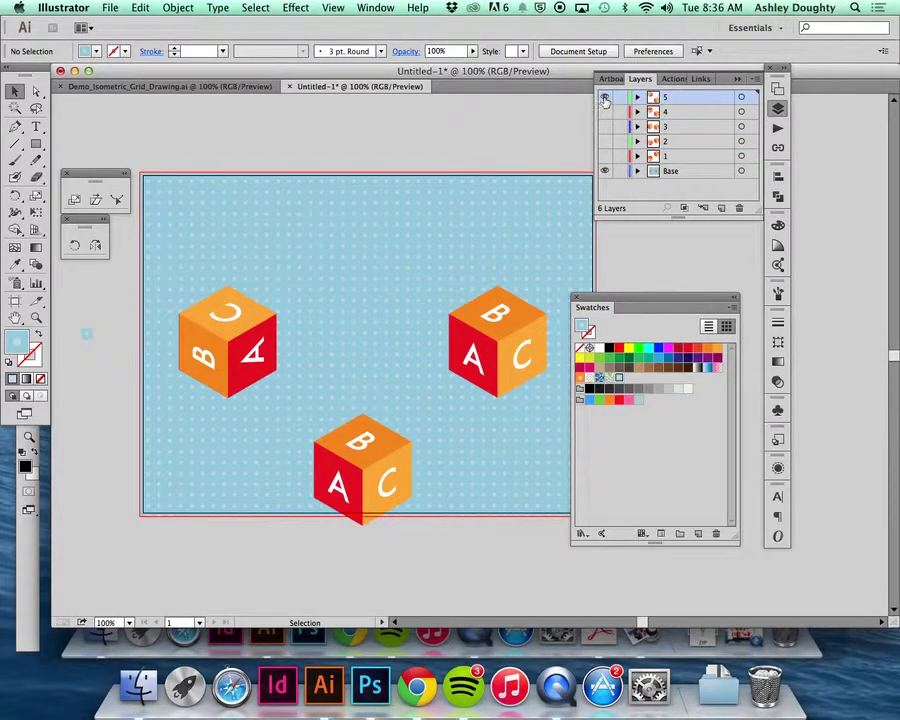
left_click(604, 112)
left_click(604, 112)
left_click(604, 127)
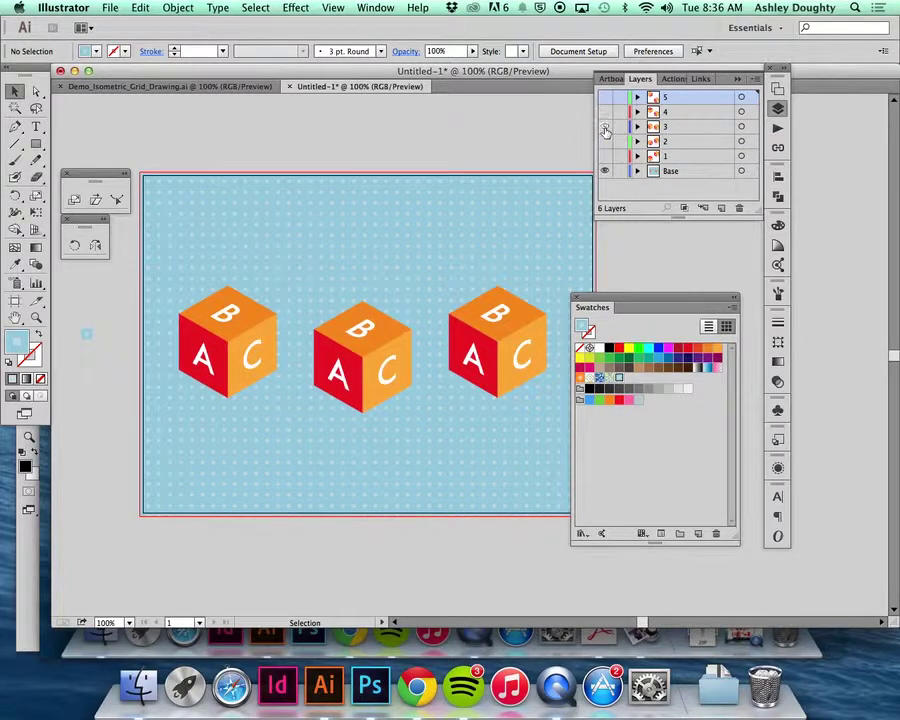
left_click(604, 127)
left_click(604, 141)
left_click(604, 141)
left_click(604, 156)
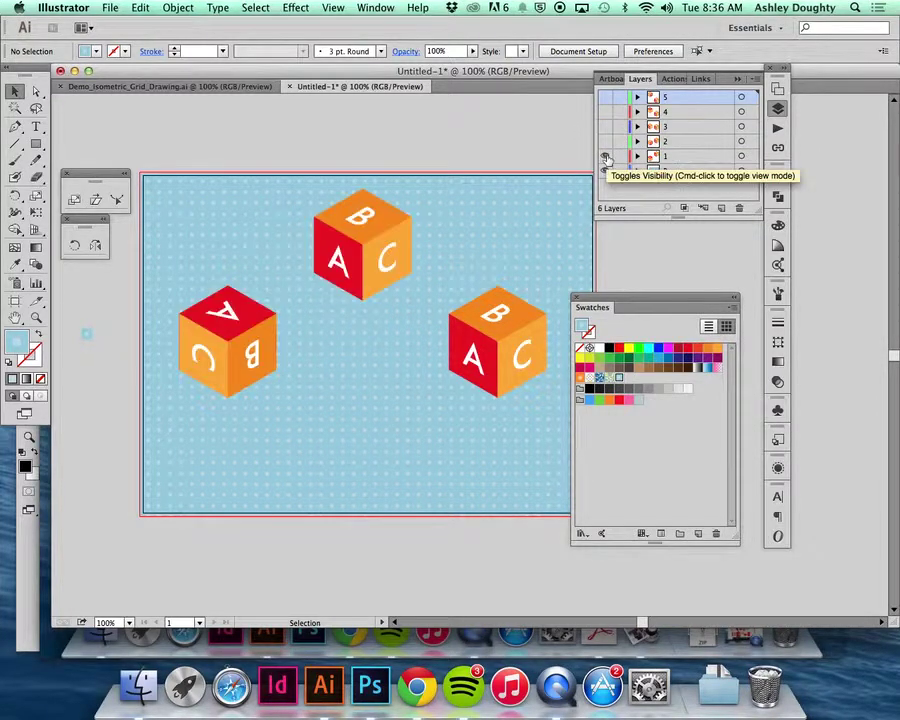
left_click(604, 157)
left_click(604, 157)
left_click(604, 157)
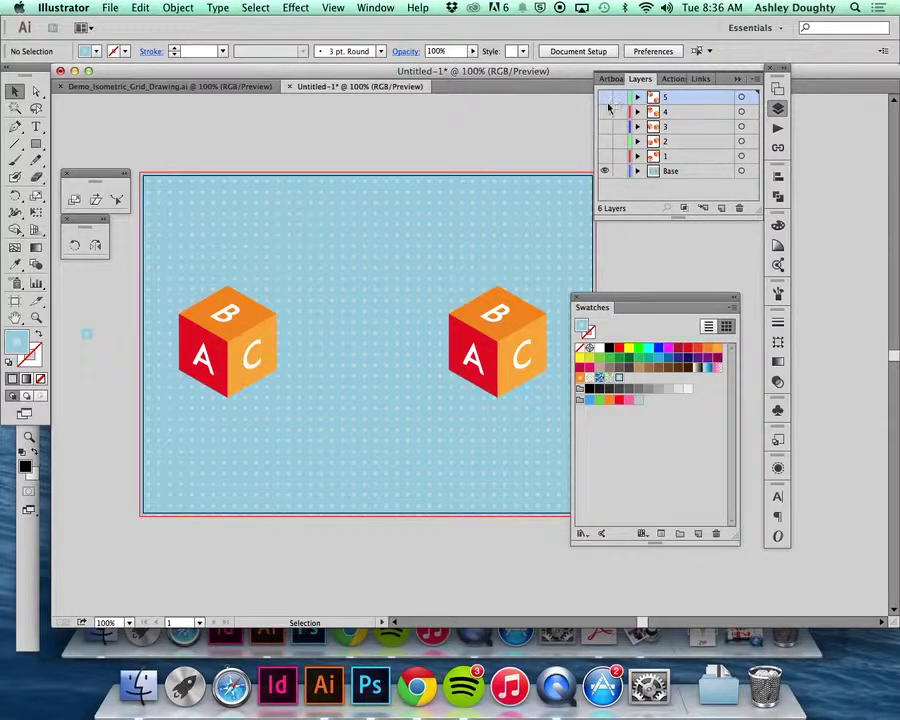
left_click_drag(604, 97, 606, 147)
left_click(604, 144)
left_click(603, 141)
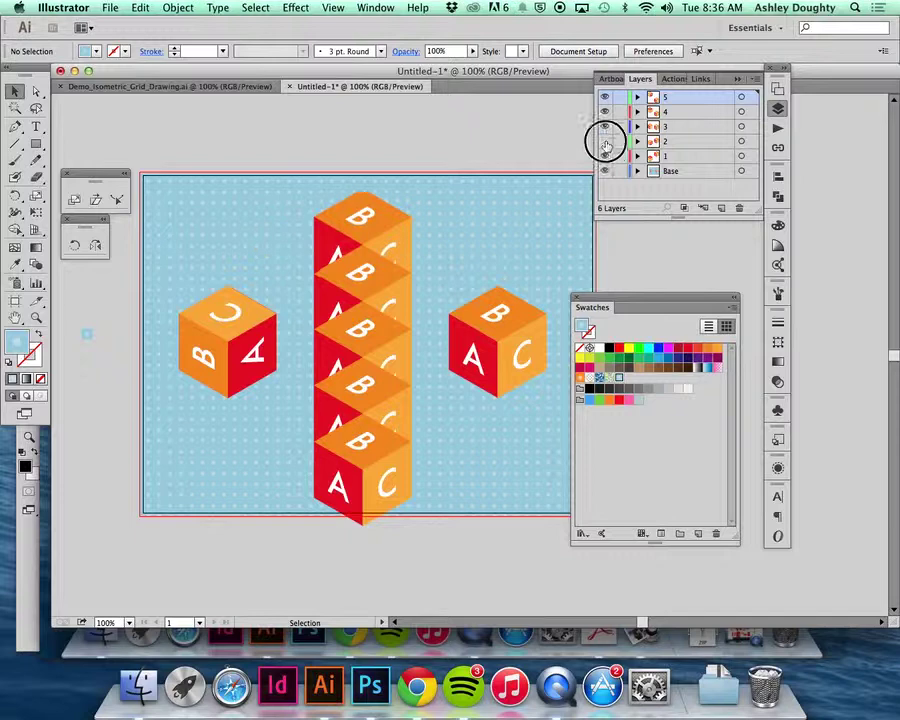
left_click(605, 128)
left_click_drag(604, 98, 608, 158)
left_click(693, 171)
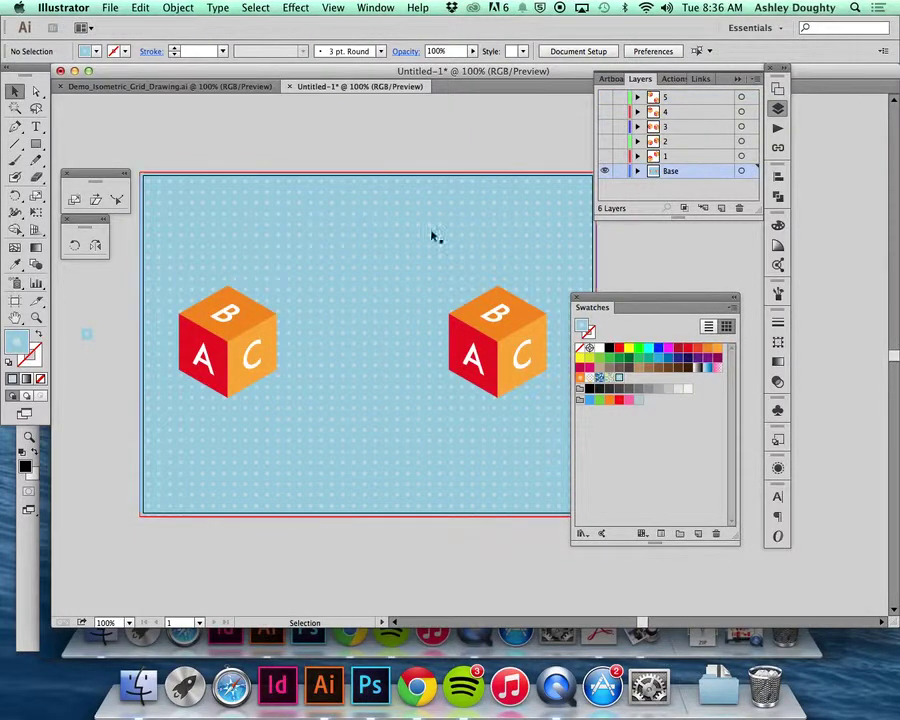
left_click_drag(509, 375, 392, 370)
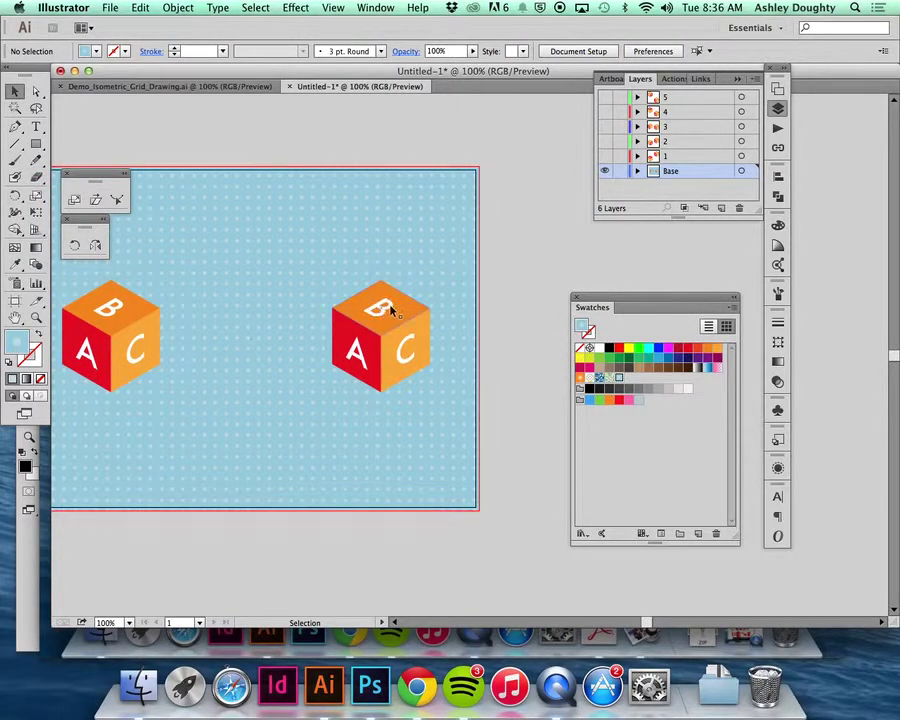
left_click_drag(376, 302, 369, 324)
- Show all cube layers and delete the right cube from the Base artwork
left_click_drag(606, 160, 607, 97)
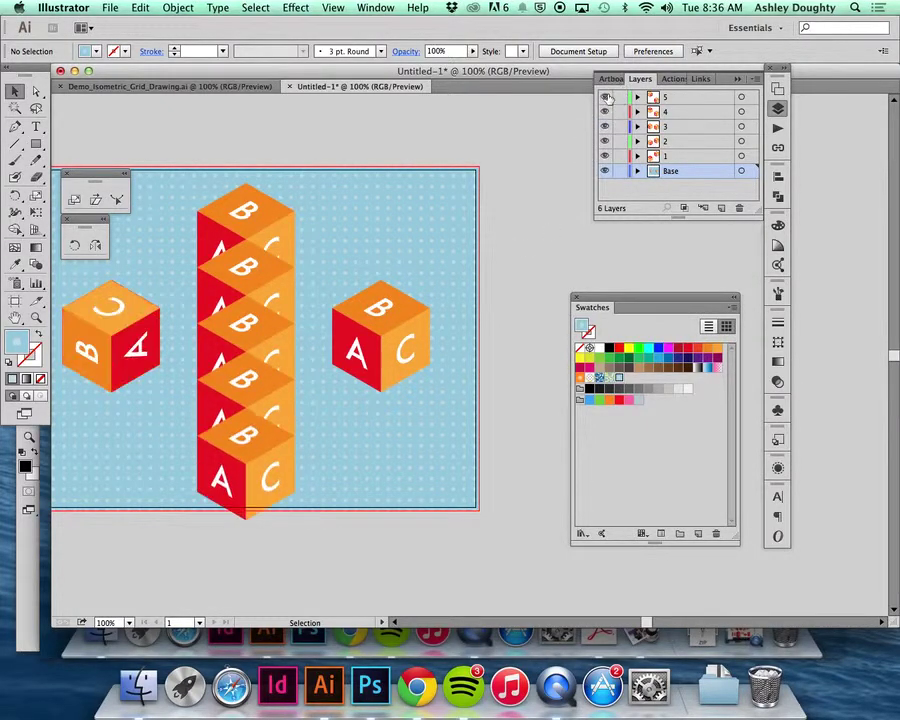
left_click_drag(490, 262, 321, 442)
key("Delete")
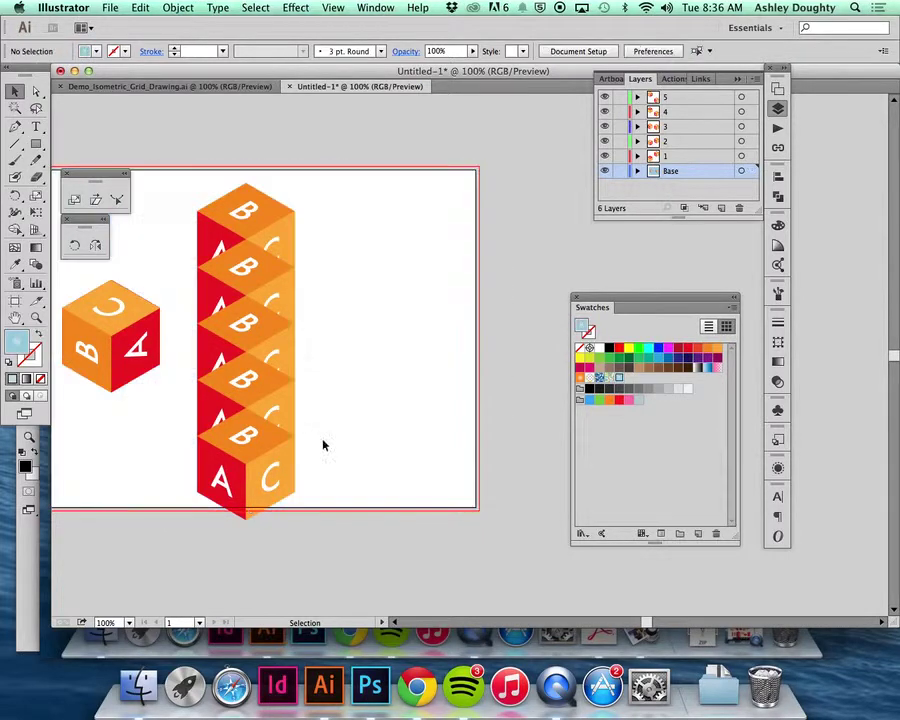
key("super+z")
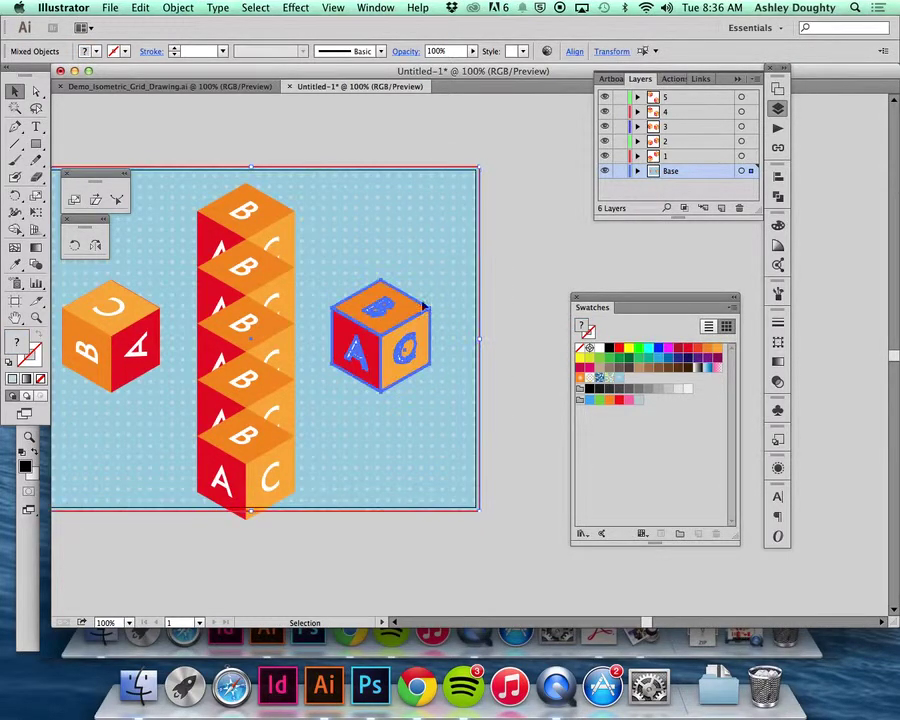
key("super+shift+a")
left_click(396, 331)
key("Delete")
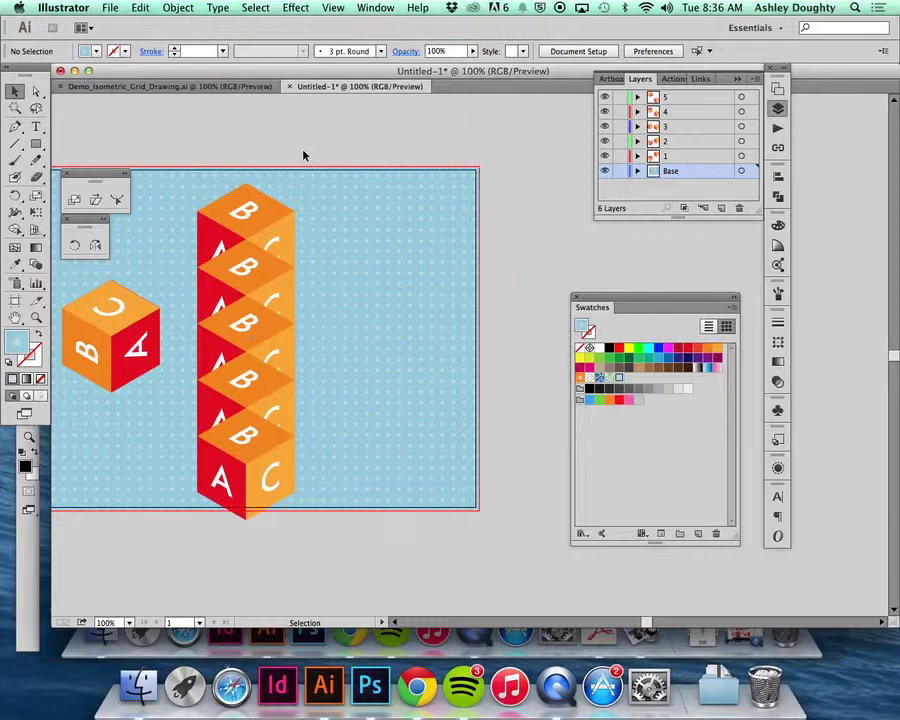
- Duplicate the five-cube column to the right, then hide layers 1 through 5
left_click_drag(304, 155, 217, 520)
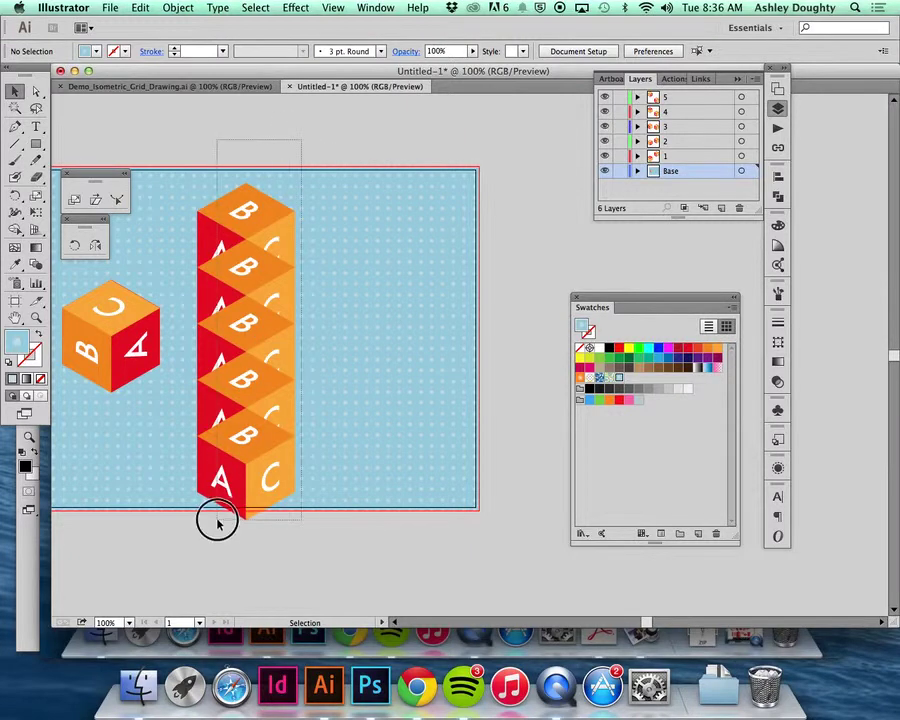
left_click(383, 477, "shift")
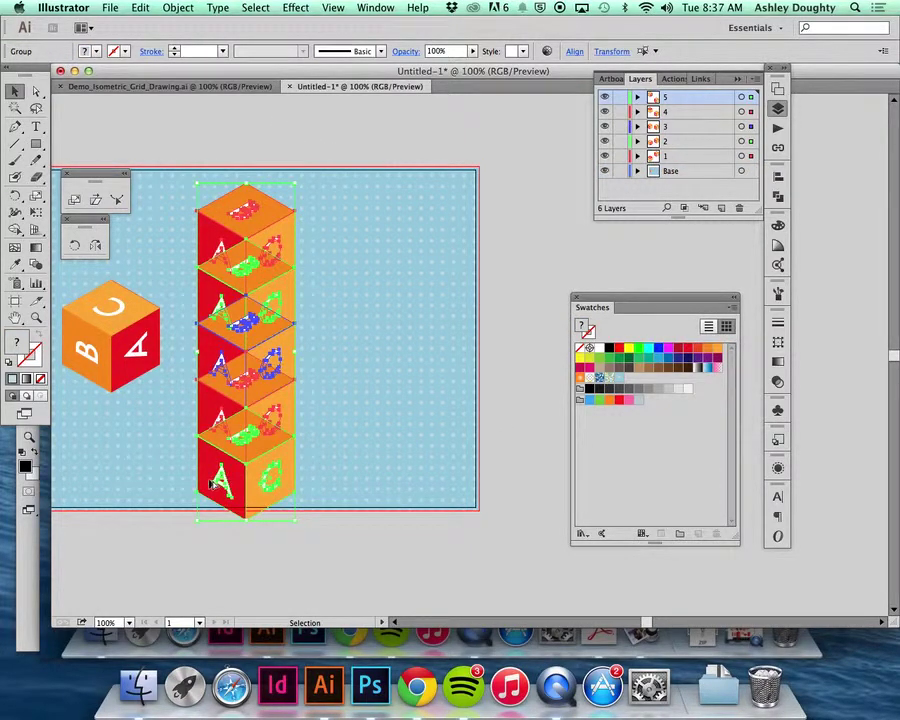
left_click_drag(209, 481, 350, 486)
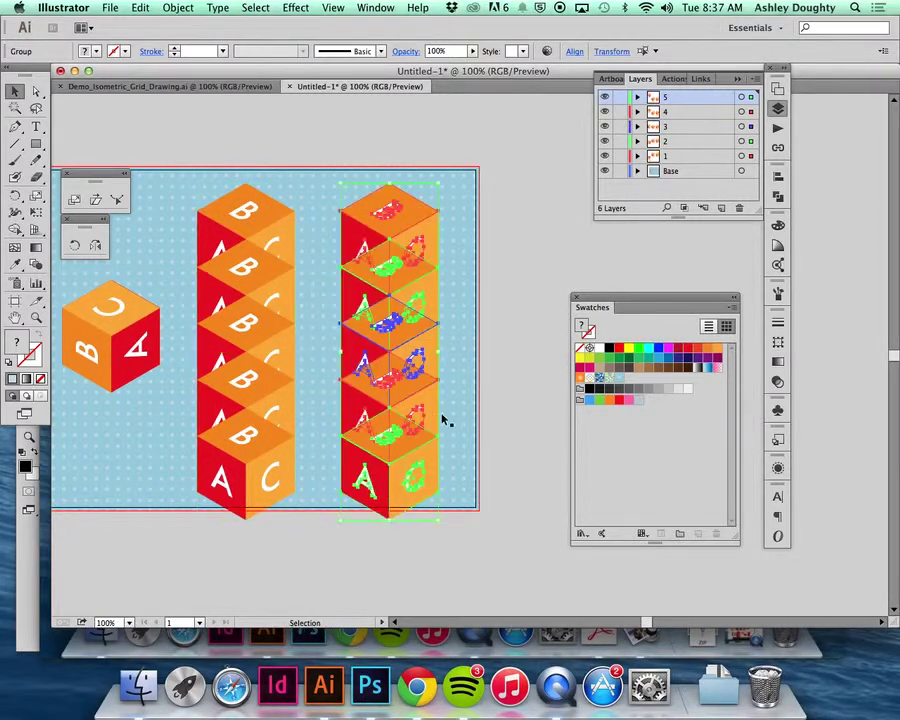
left_click(512, 346)
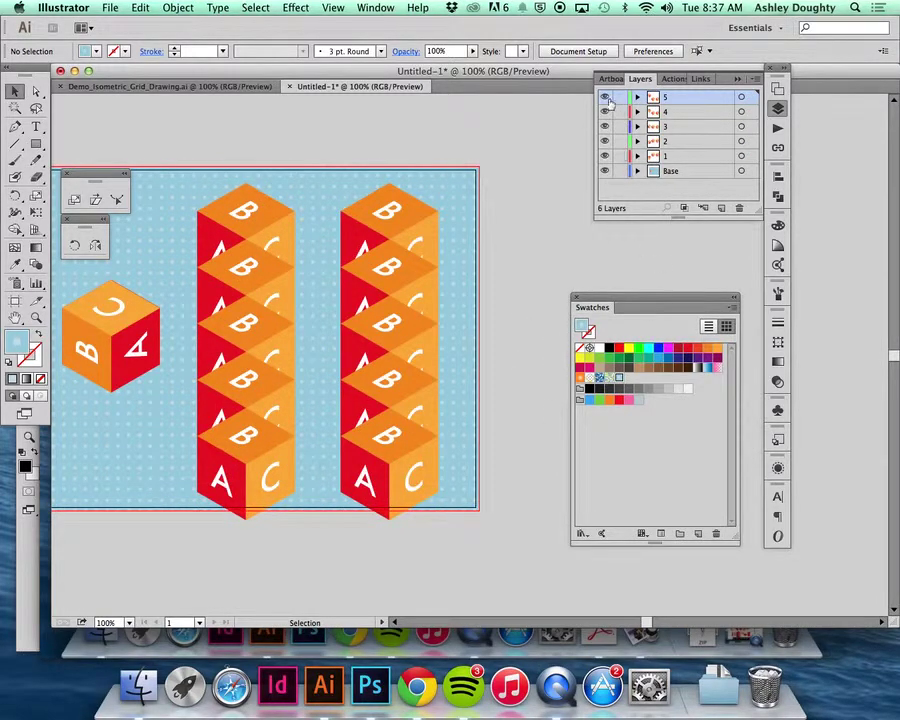
left_click_drag(605, 98, 604, 156)
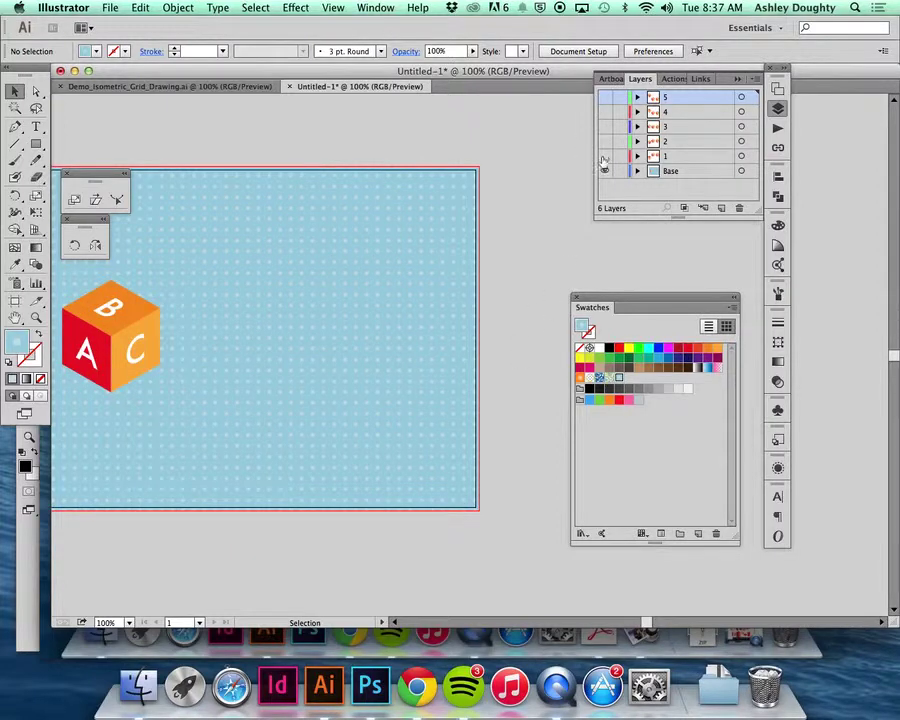
- Rotate the top-right cube on layer 1 by -90°
left_click(604, 157)
left_click(402, 205)
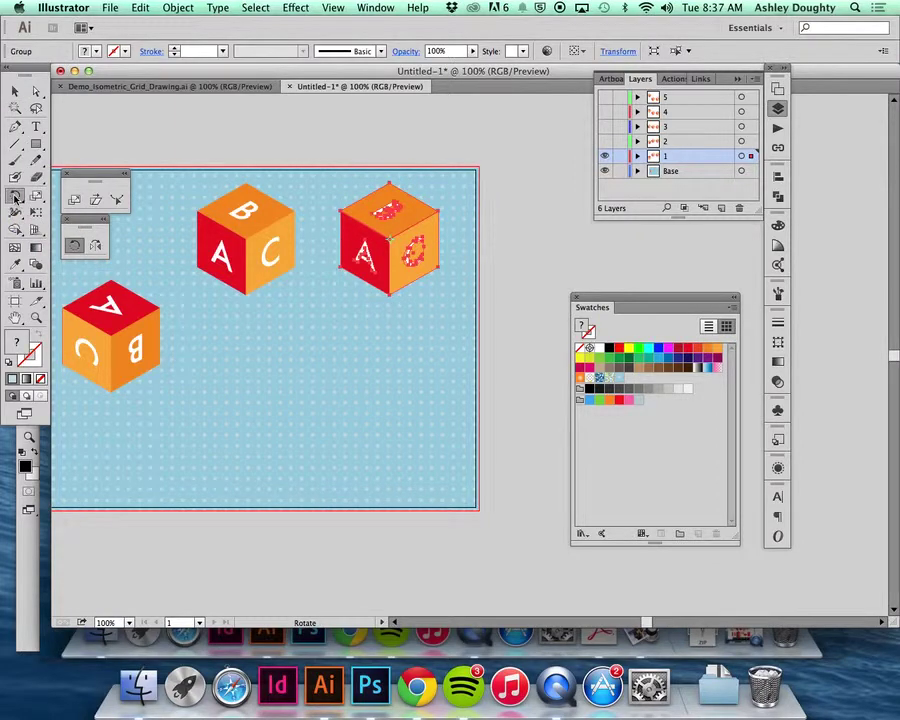
double_click(16, 195)
left_click_drag(466, 239, 446, 324)
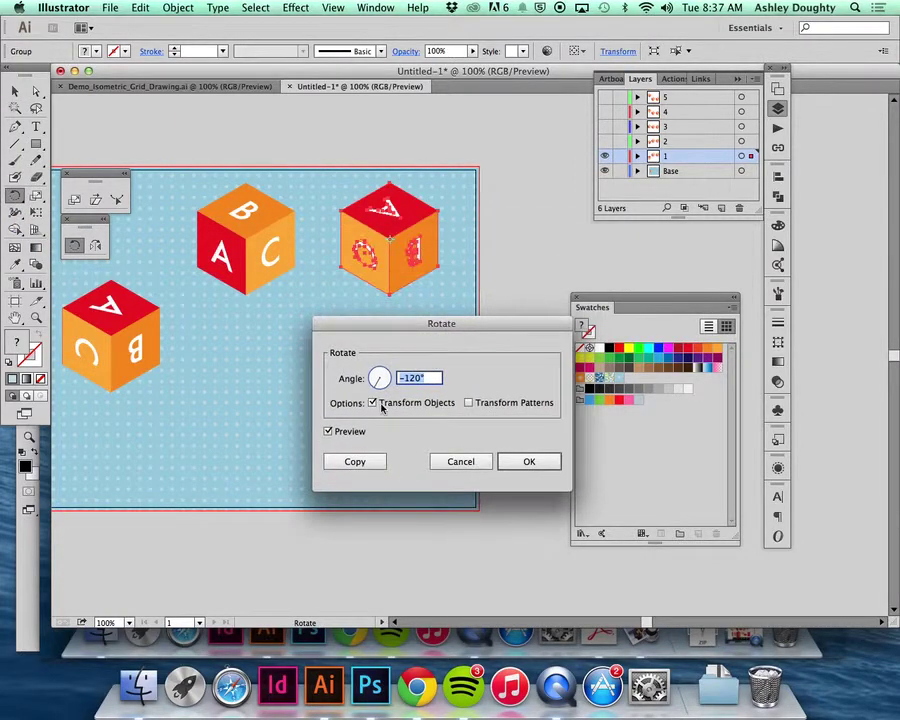
left_click(330, 431)
left_click(330, 431)
left_click(411, 378)
double_click(411, 378)
type("-")
key("Tab")
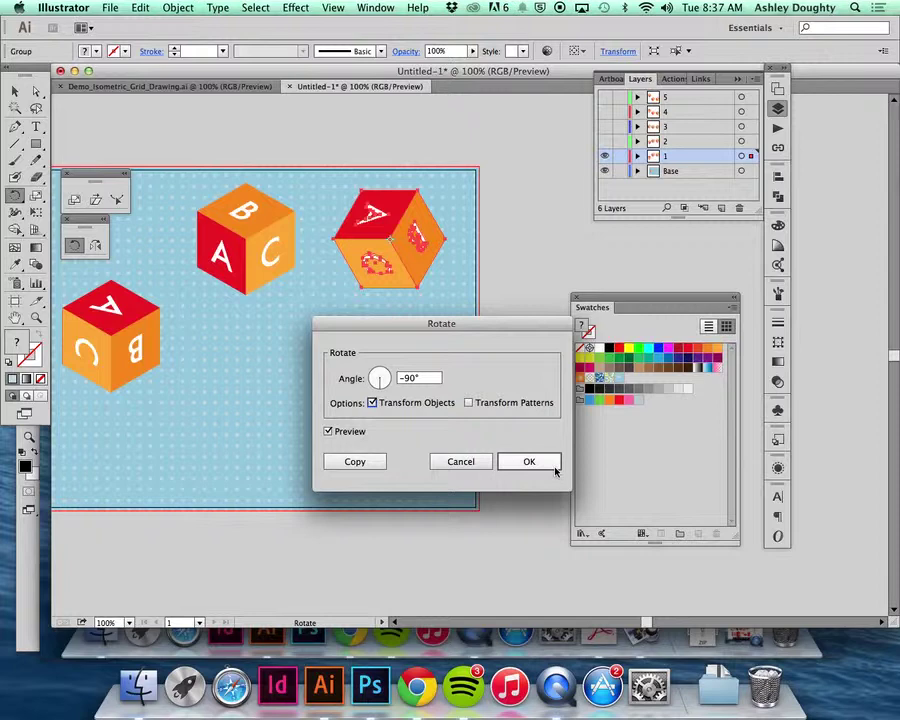
left_click(530, 462)
- Show only layer 2 and rotate its right cube -90°
left_click(604, 156)
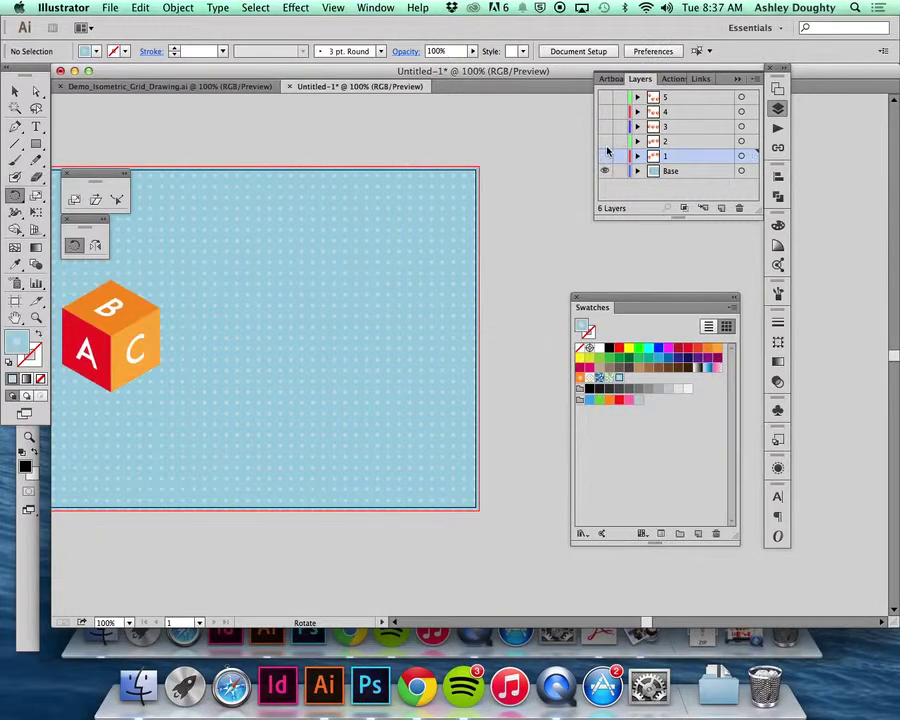
left_click(604, 141)
left_click(15, 91)
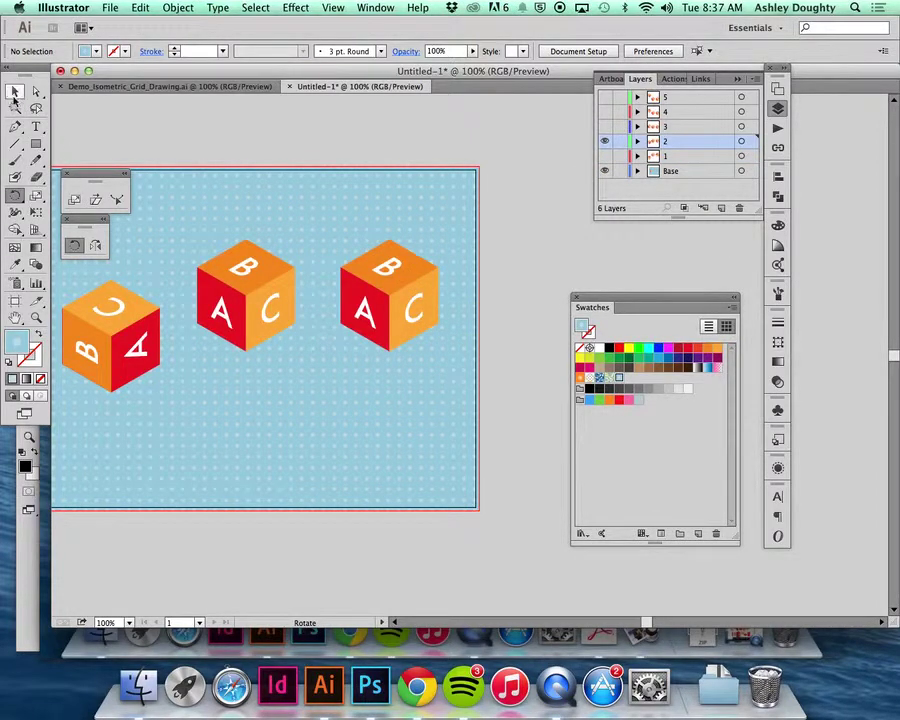
key("super+a")
double_click(16, 197)
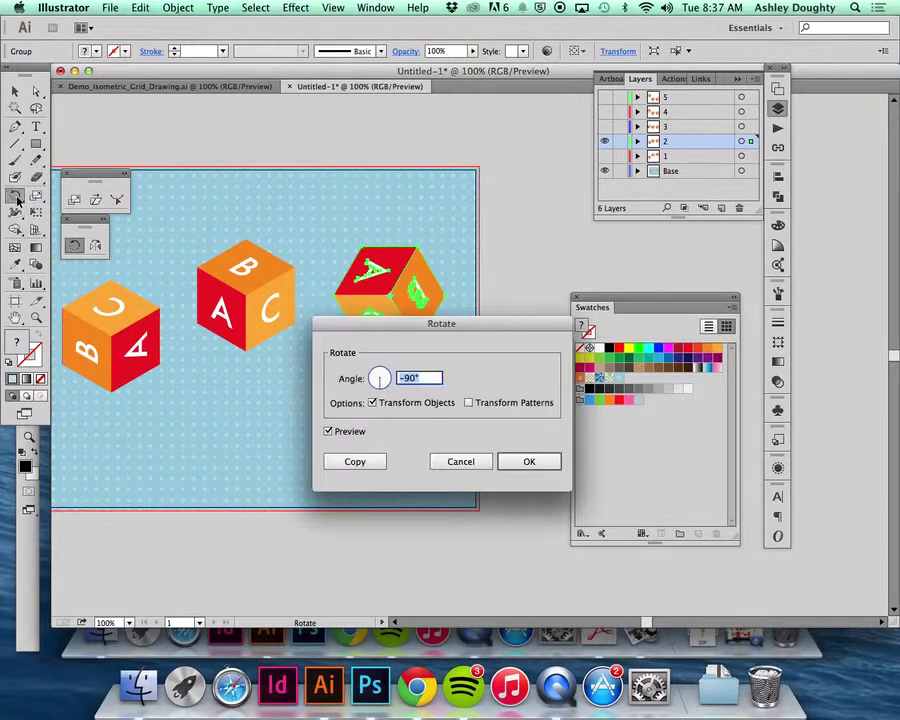
left_click(529, 462)
- Rotate the right cube on layer 3 by -90° and check it in Outline view
left_click(604, 141)
left_click(604, 126)
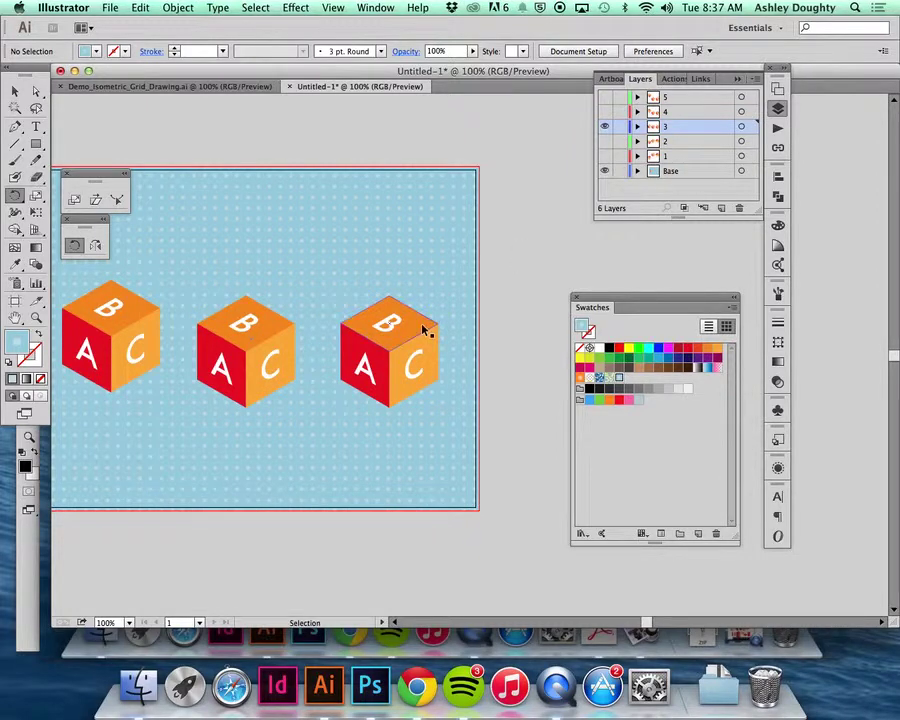
left_click(422, 326)
double_click(15, 195)
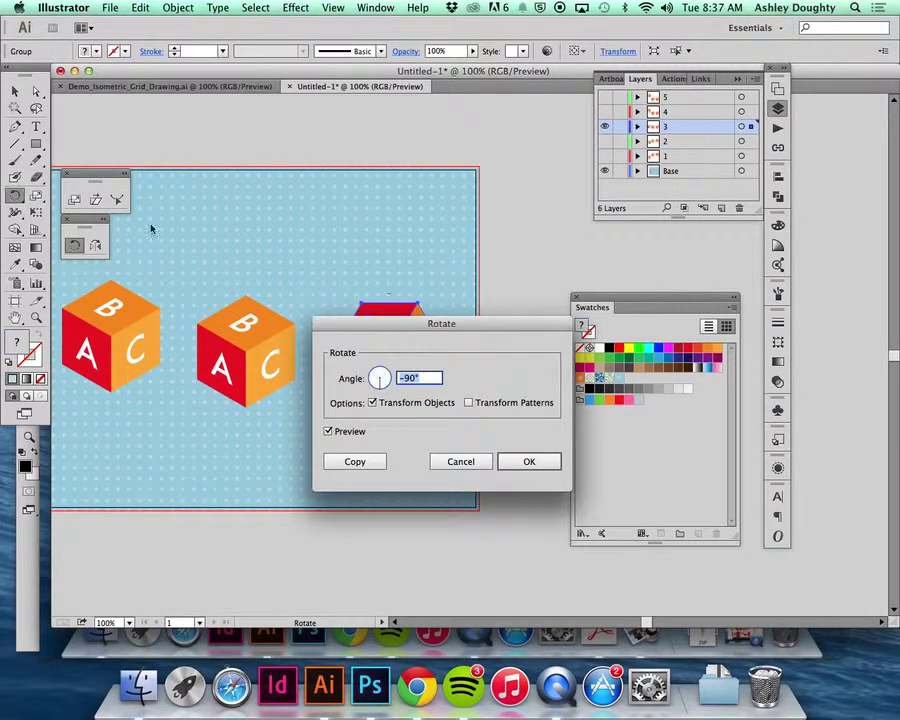
left_click(530, 458)
key("ctrl+y")
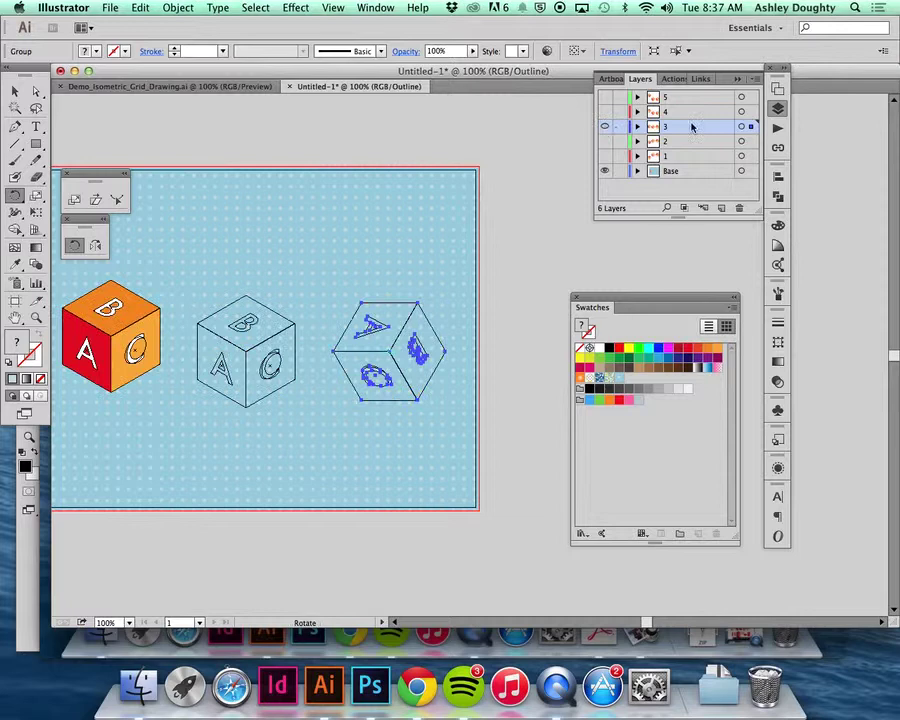
key("ctrl+y")
left_click(604, 126)
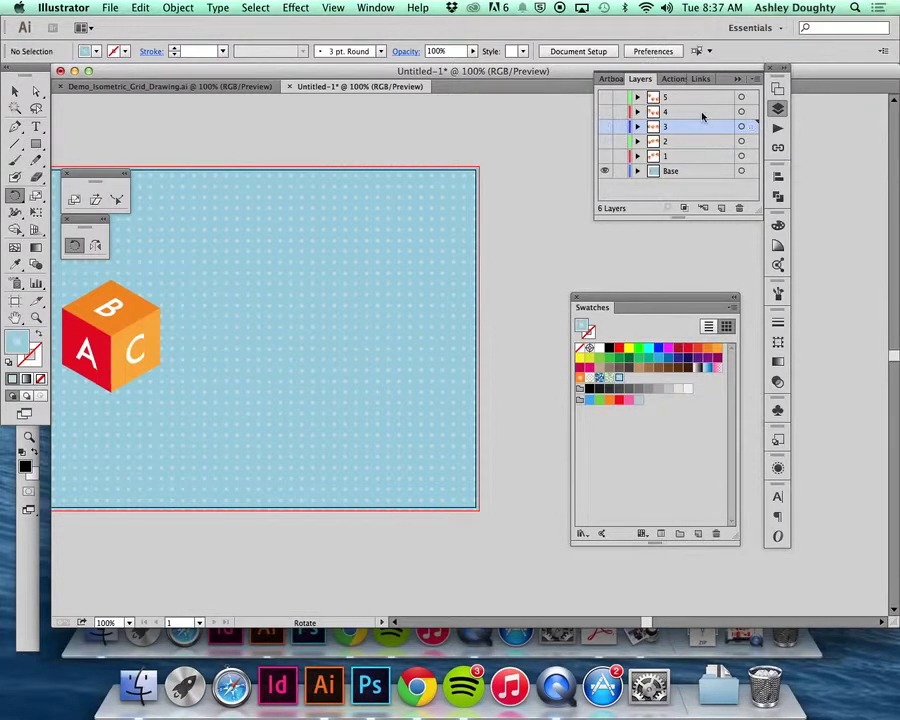
- Rotate the right cubes on layers 4 and 5 by -90° and compare the layers
left_click(604, 111)
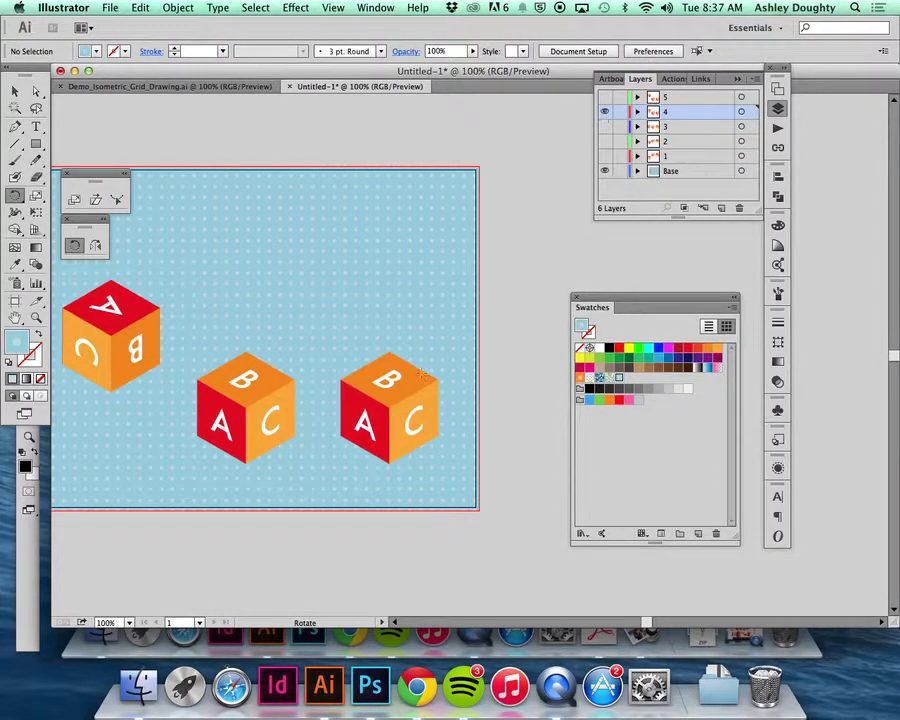
left_click(396, 388, "ctrl")
left_click(176, 224, "alt")
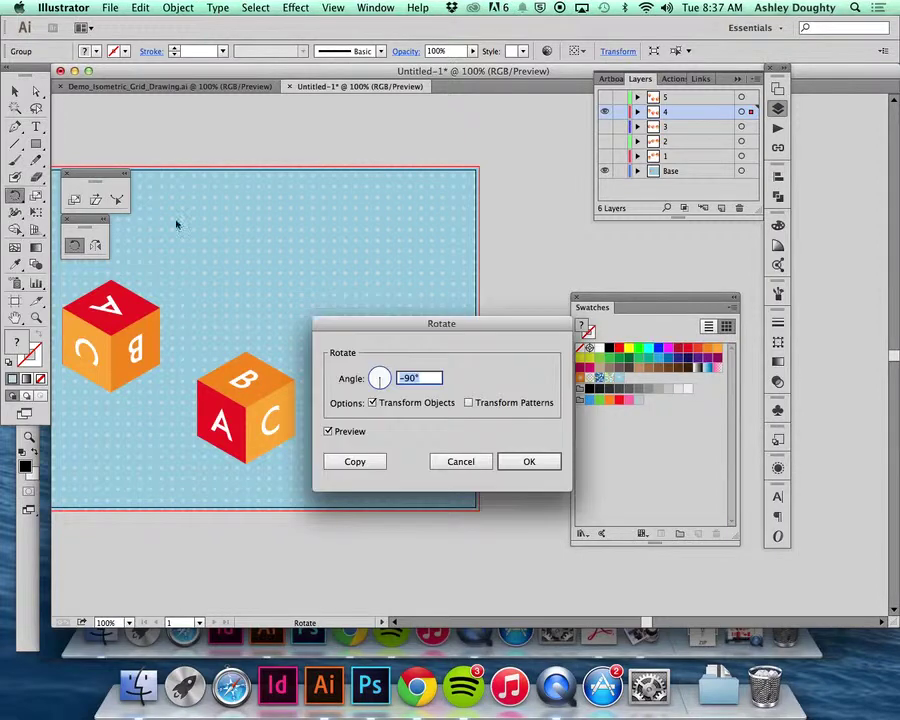
left_click(528, 464)
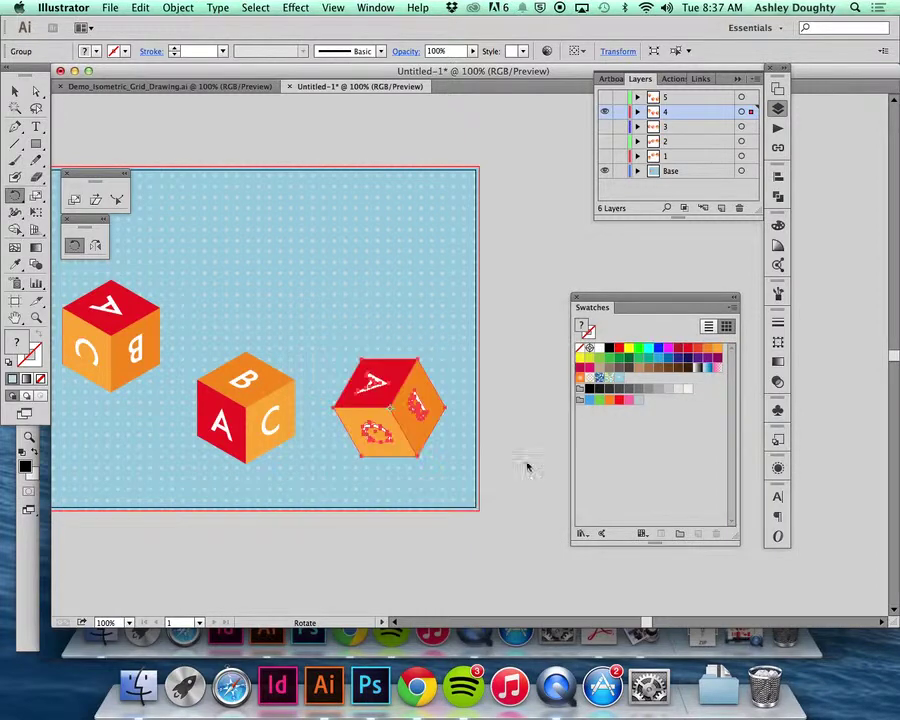
left_click(604, 111)
left_click(604, 97)
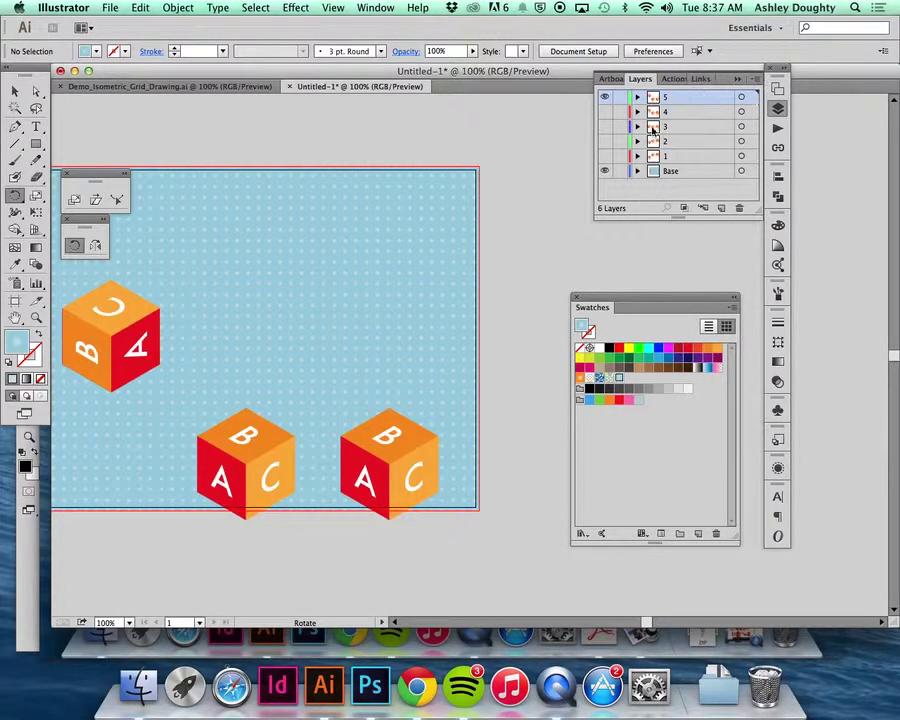
left_click(342, 432, "super")
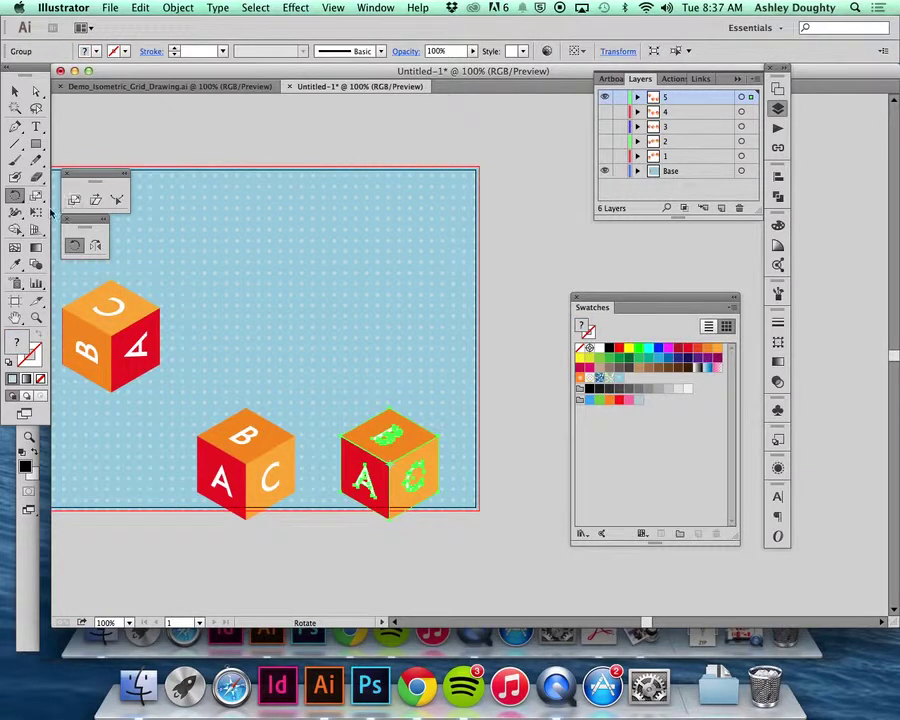
double_click(15, 197)
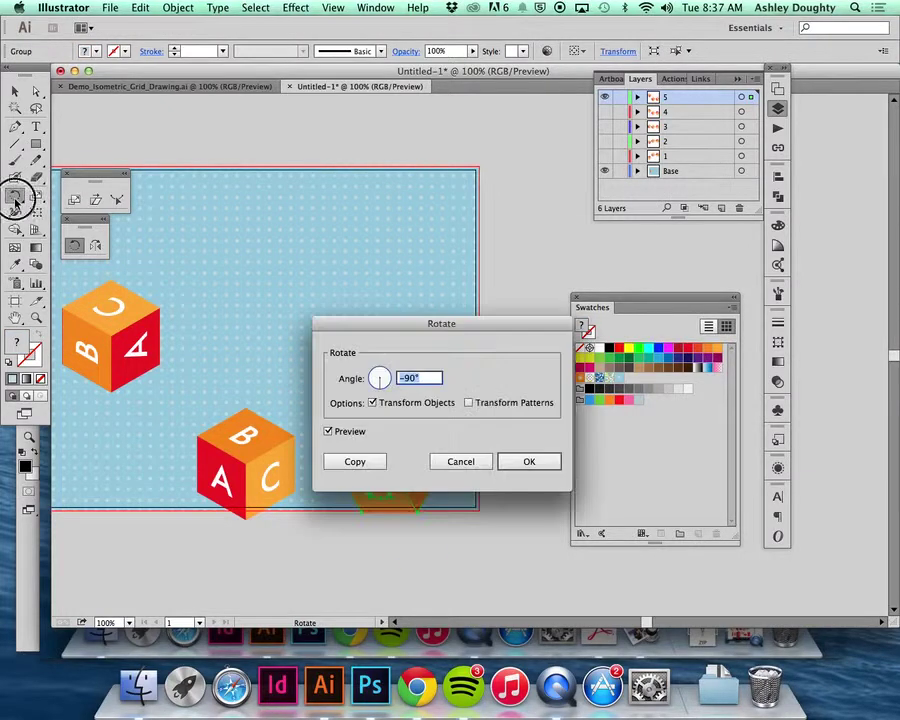
left_click(527, 463)
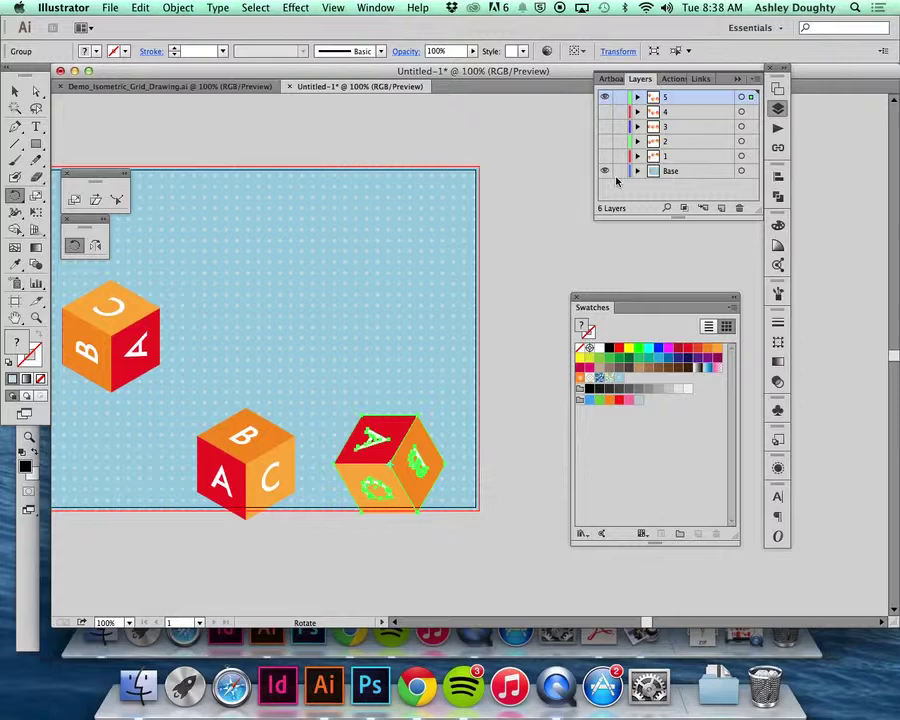
left_click(605, 99)
left_click(604, 112)
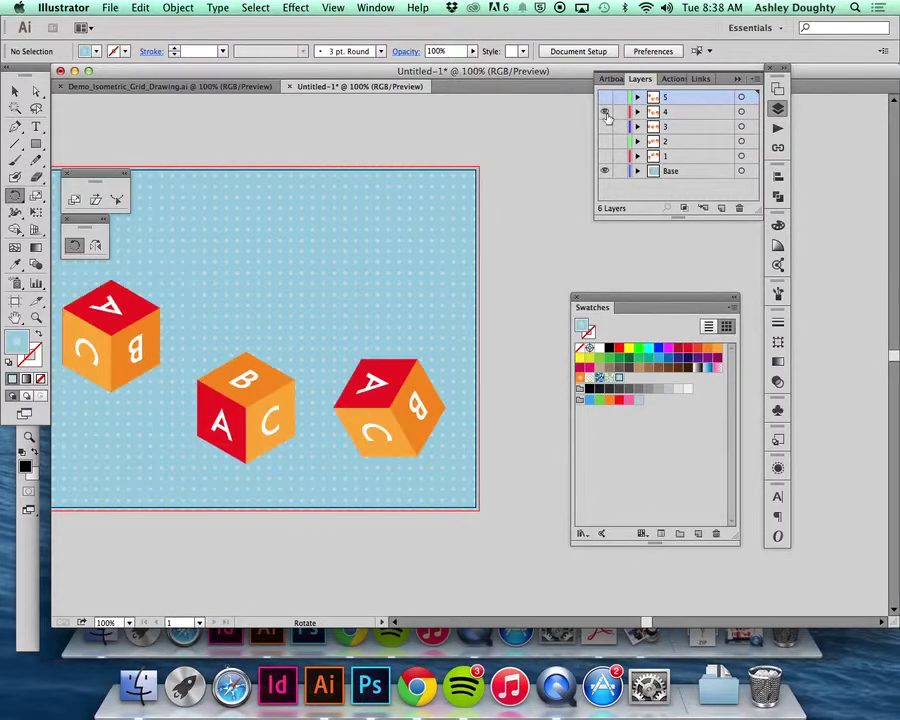
- Toggle layer visibility to compare cube positions, leaving layer 2 visible
left_click(604, 99)
left_click(604, 112)
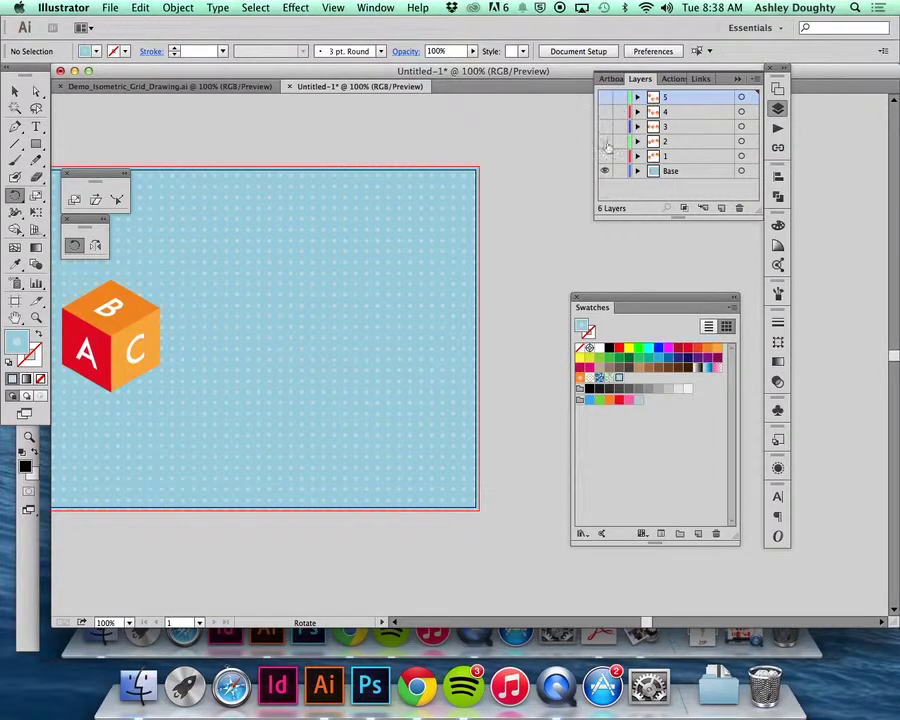
left_click(604, 156)
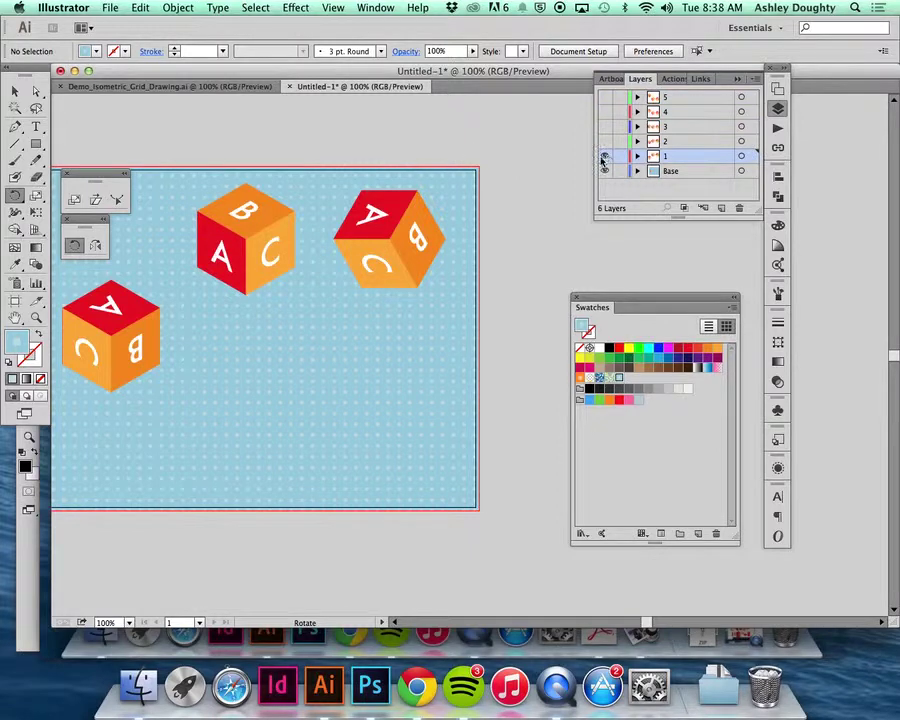
left_click(604, 156)
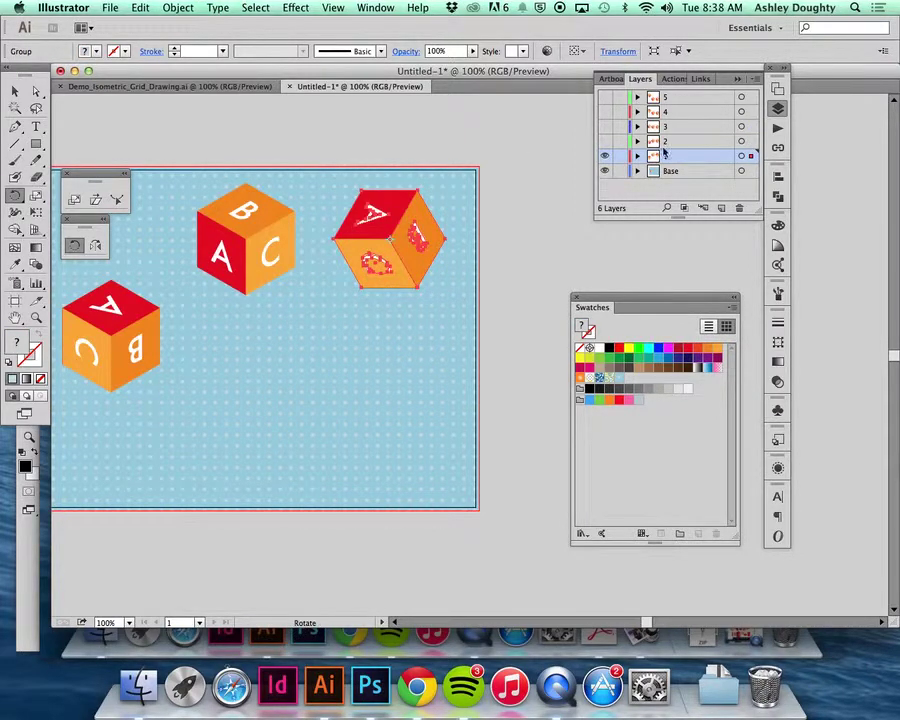
left_click(604, 142)
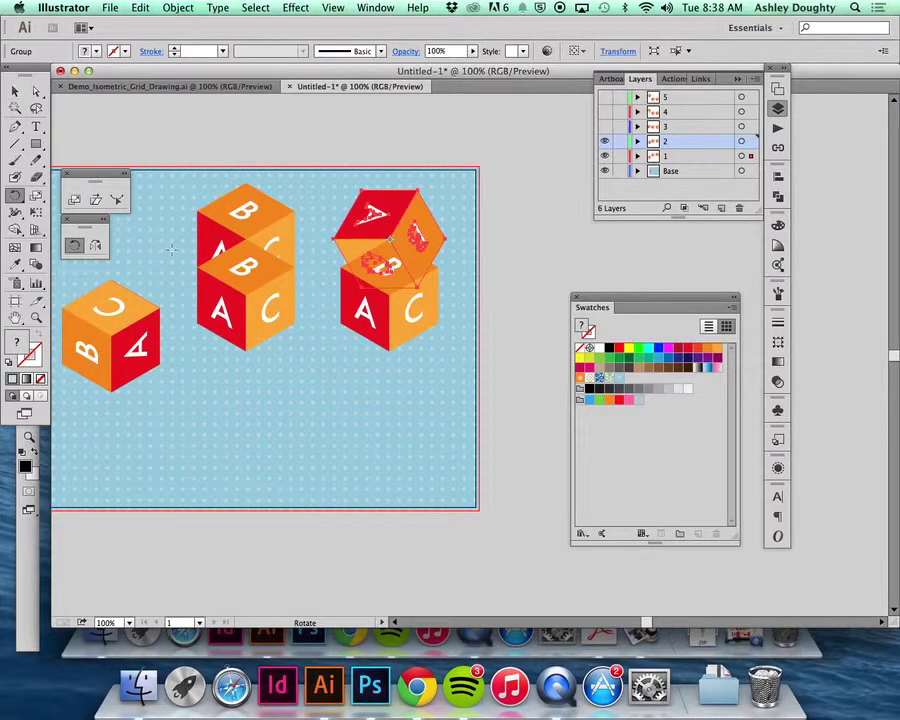
- Rotate layer 2's right-stack cube by −120°
left_click(15, 91)
left_click(362, 292)
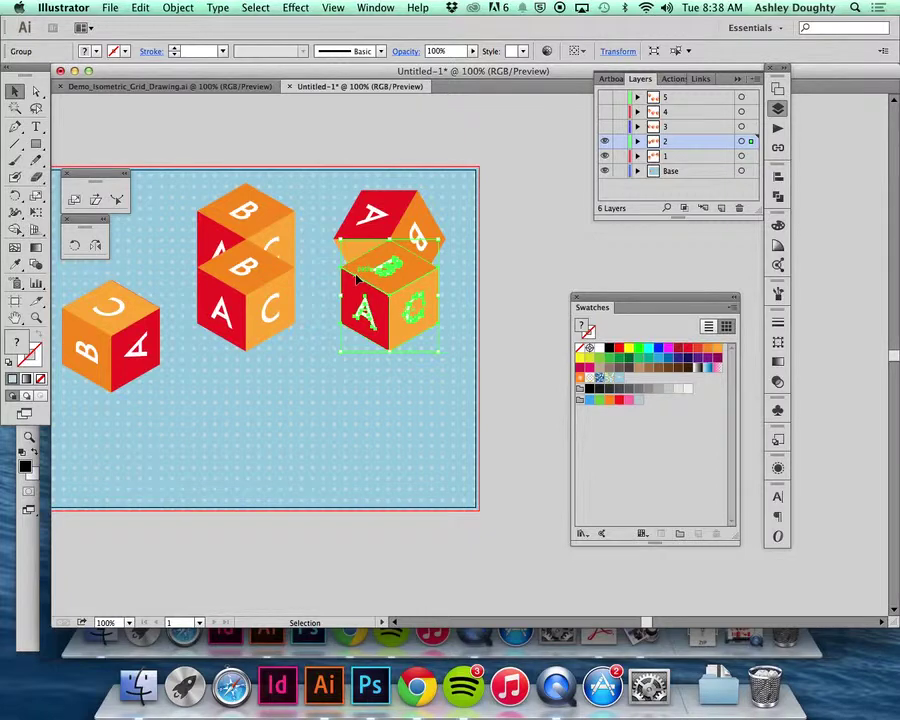
double_click(16, 194)
left_click(416, 377)
left_click_drag(414, 376, 407, 378)
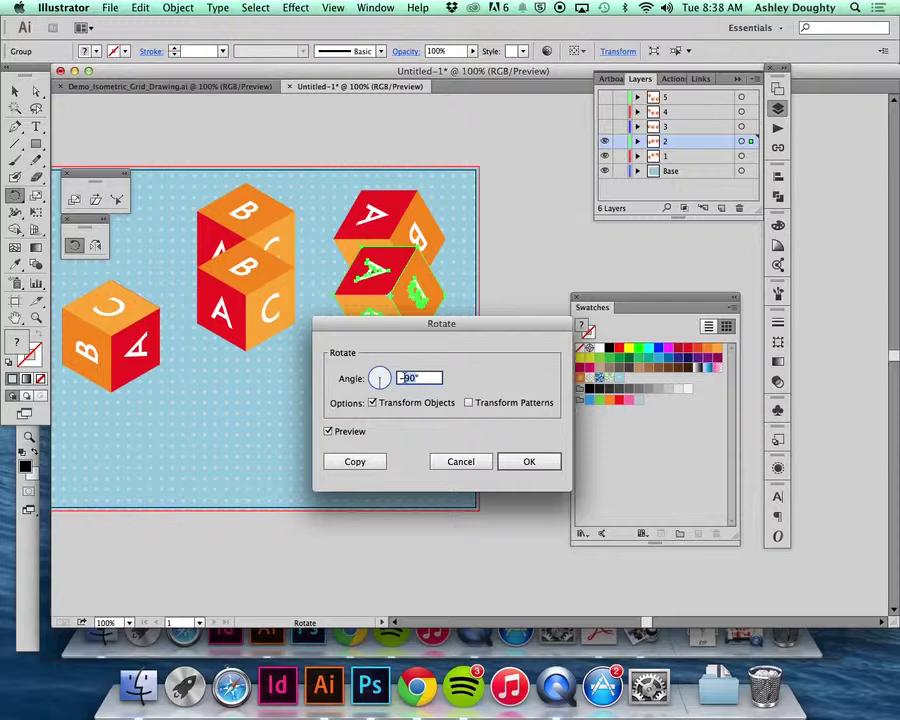
type("120")
key("Tab")
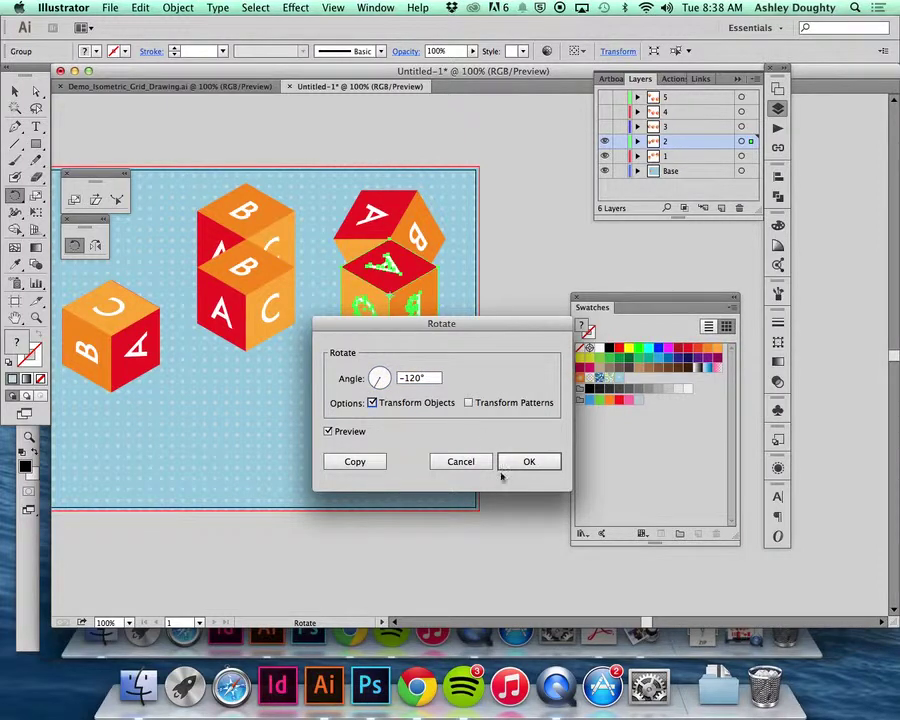
key("Return")
- Show layer 3 and rotate its bottom right cube by −150°
left_click(604, 126)
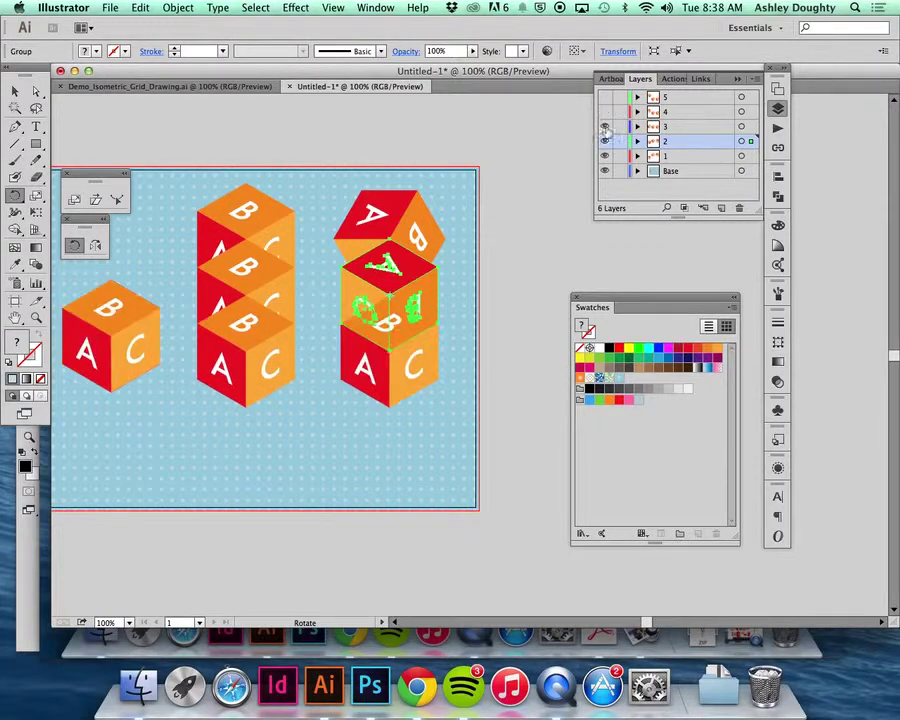
left_click(689, 125)
left_click(390, 368, "super")
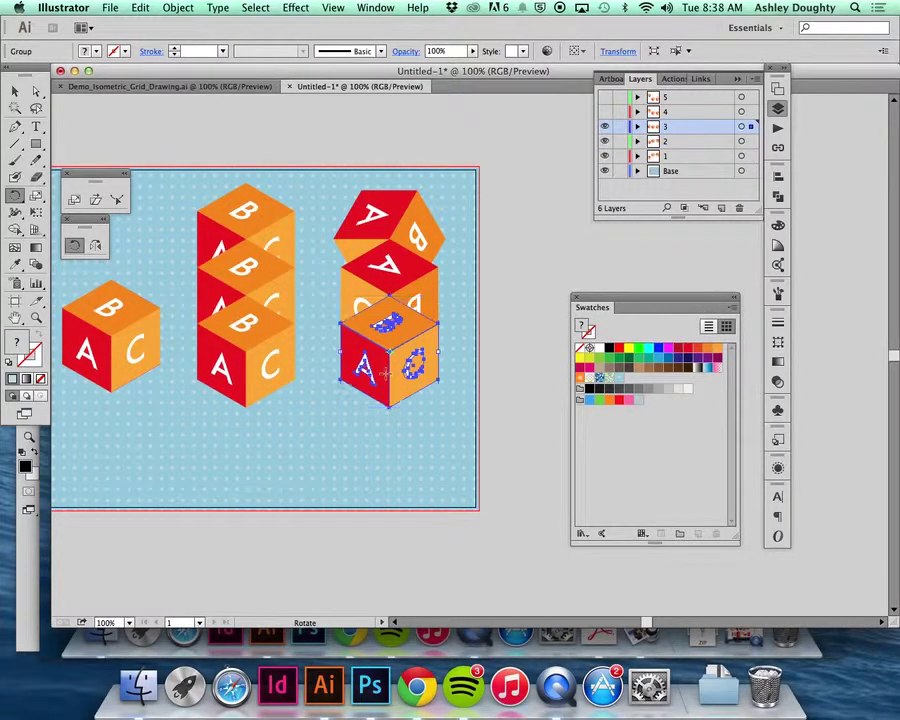
double_click(15, 194)
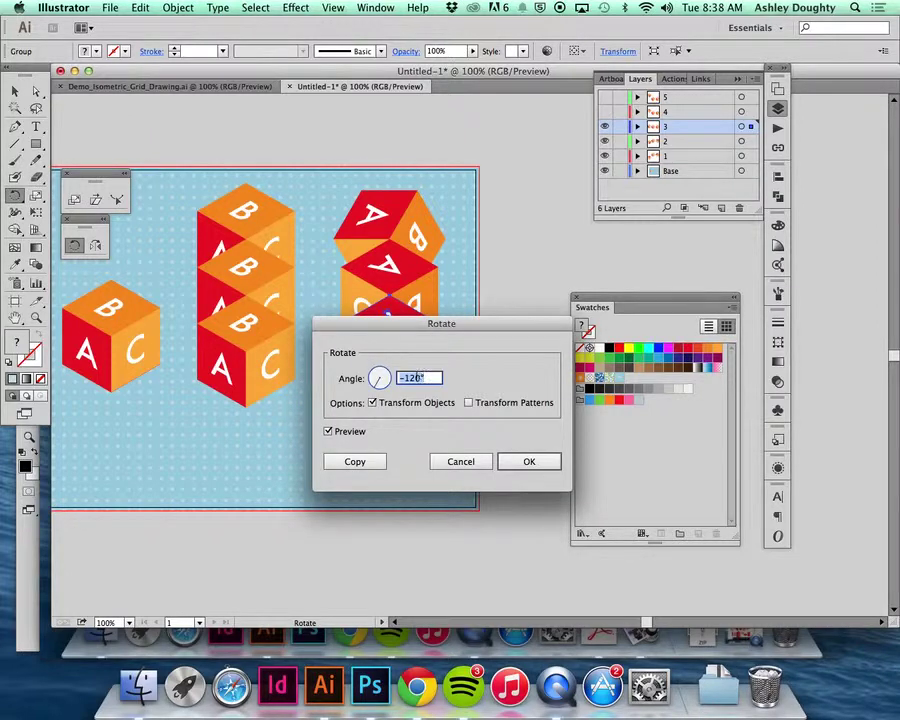
type("-15")
left_click(527, 461)
- Show layer 4 and rotate its bottom right cube by −180°
left_click(604, 111)
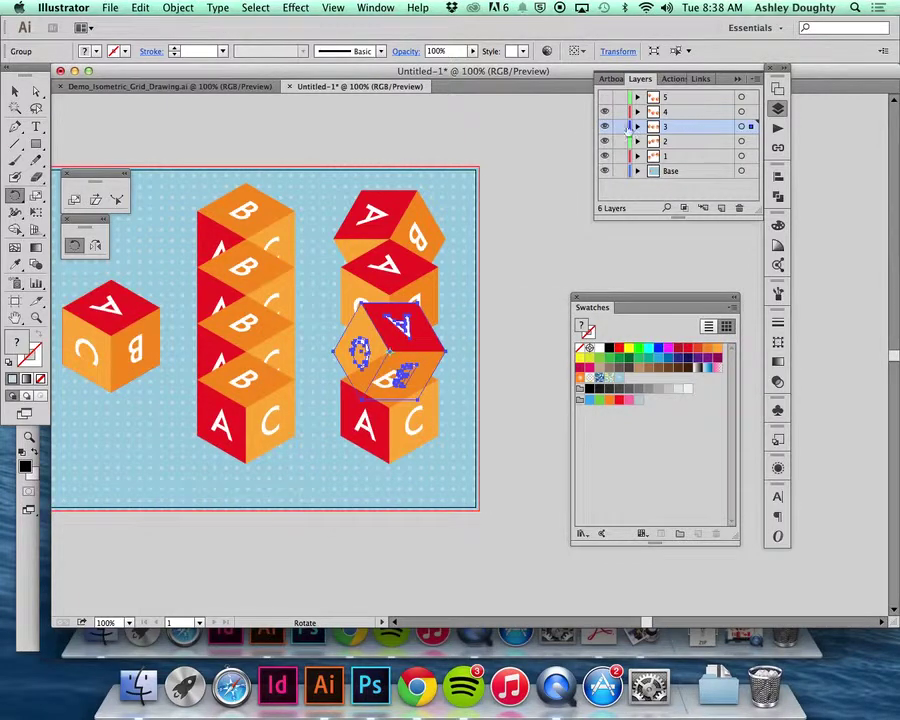
left_click(408, 446)
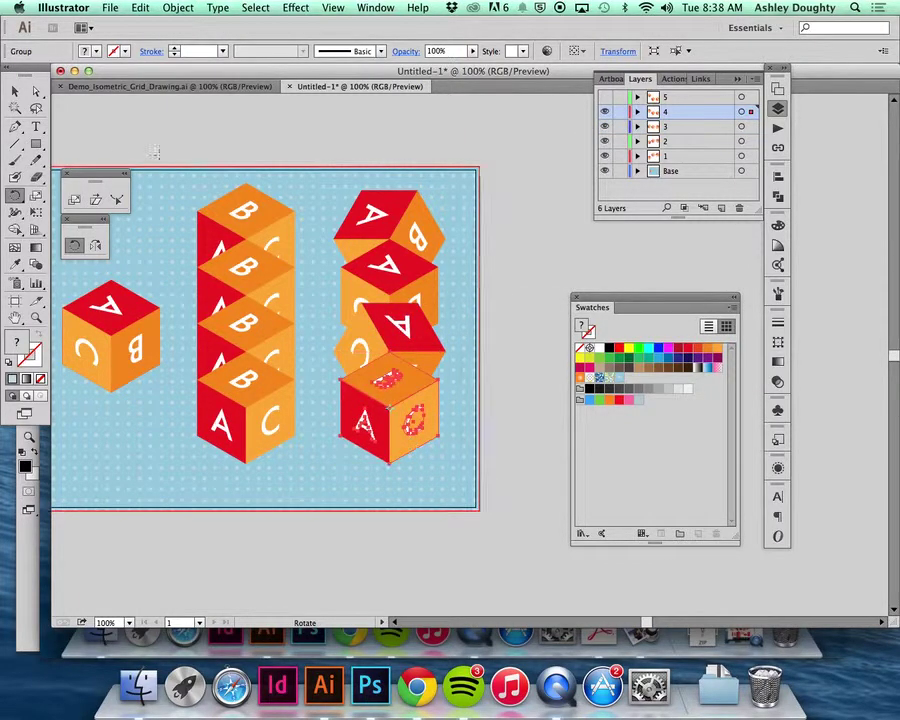
double_click(15, 195)
left_click(410, 377)
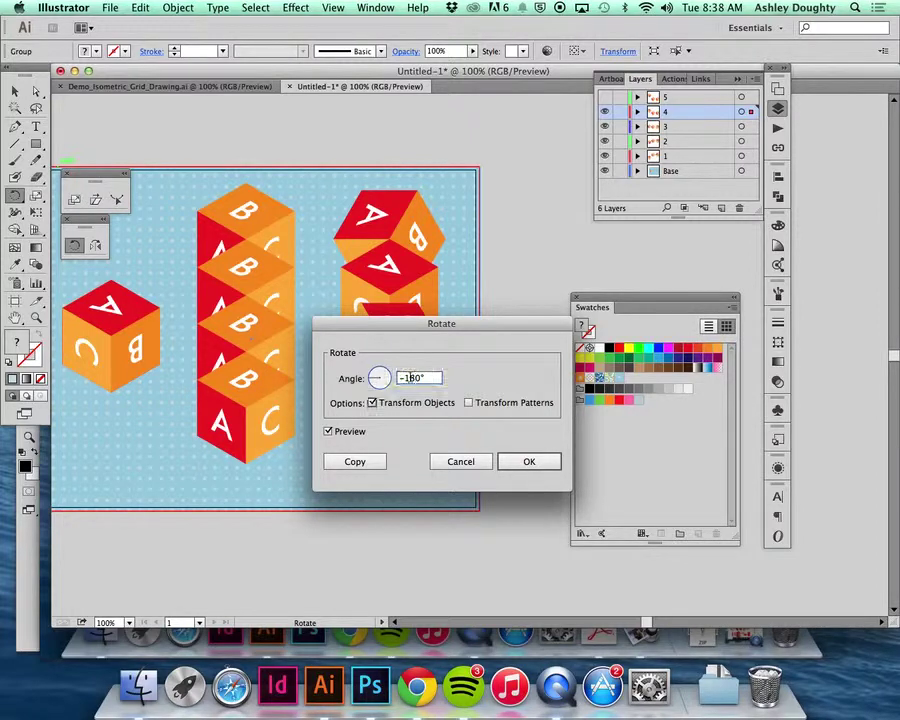
left_click(528, 461)
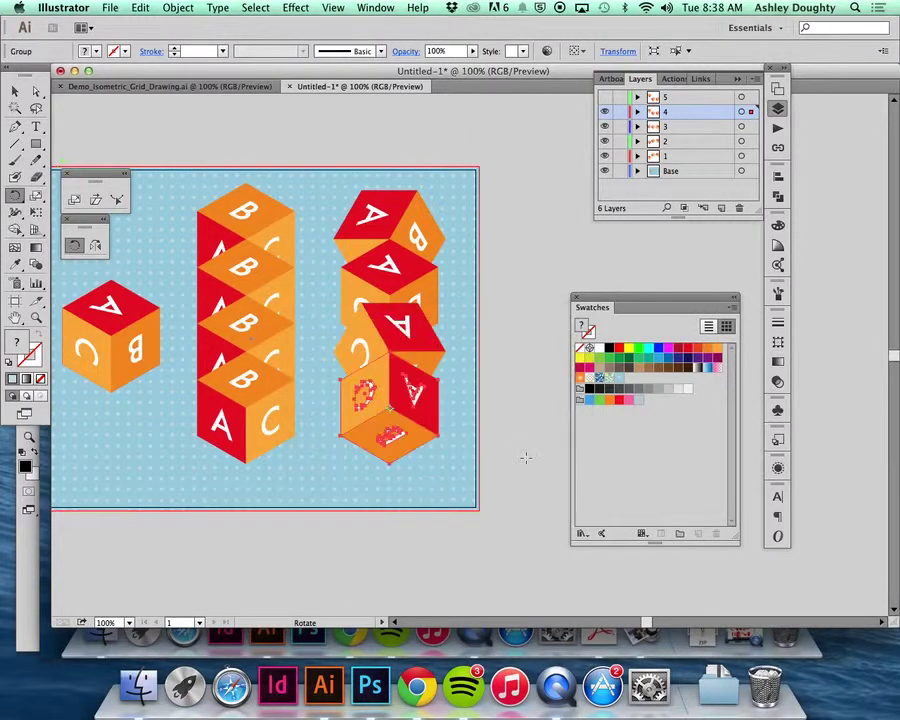
- Show layer 5 and rotate its bottom right cube by −210°
left_click(604, 97)
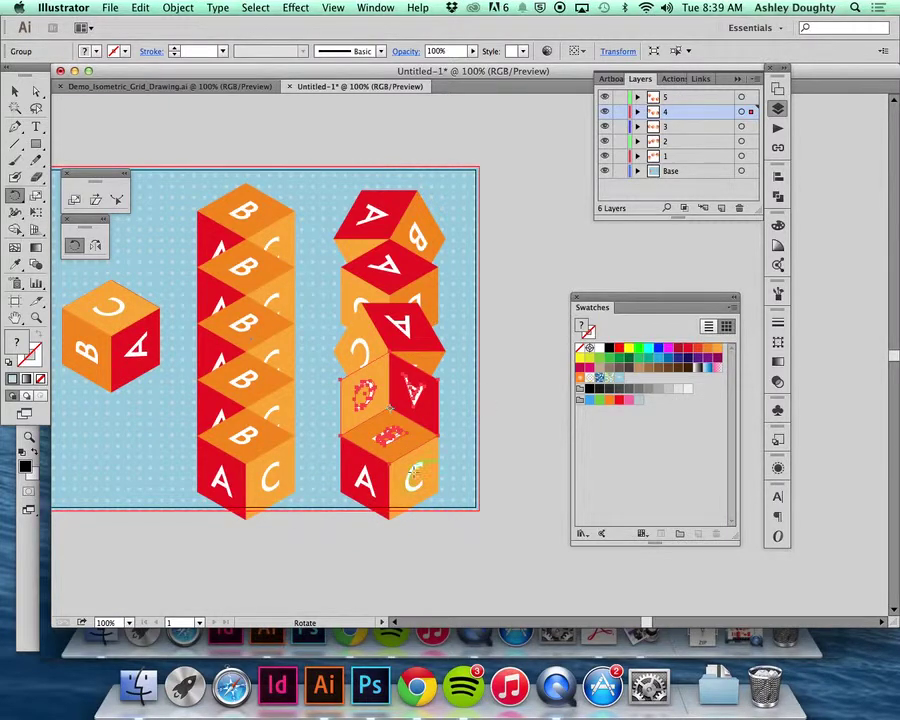
left_click(408, 496)
double_click(16, 198)
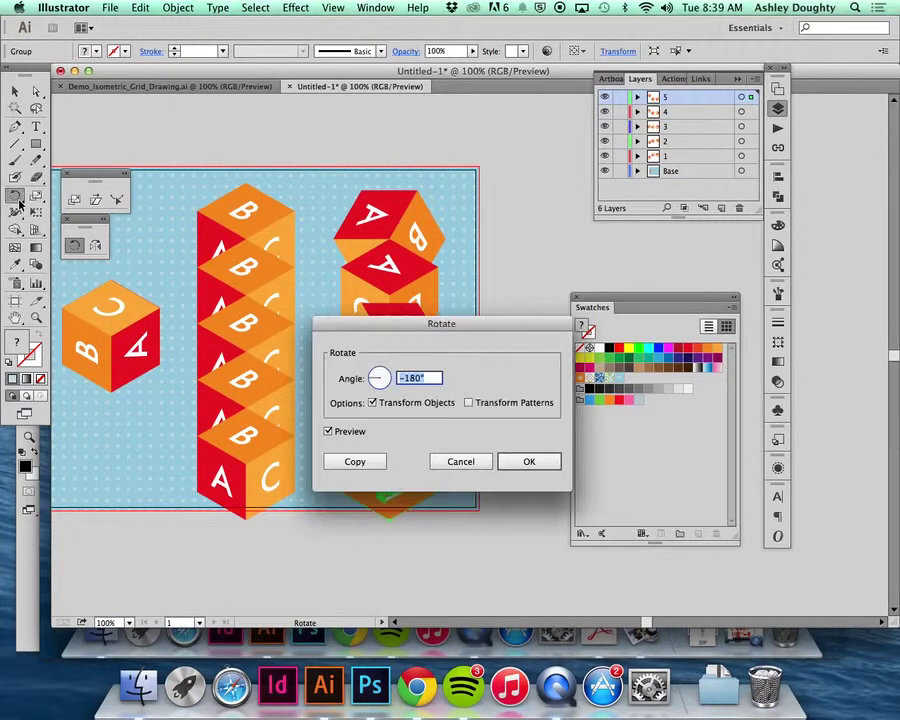
left_click(415, 378)
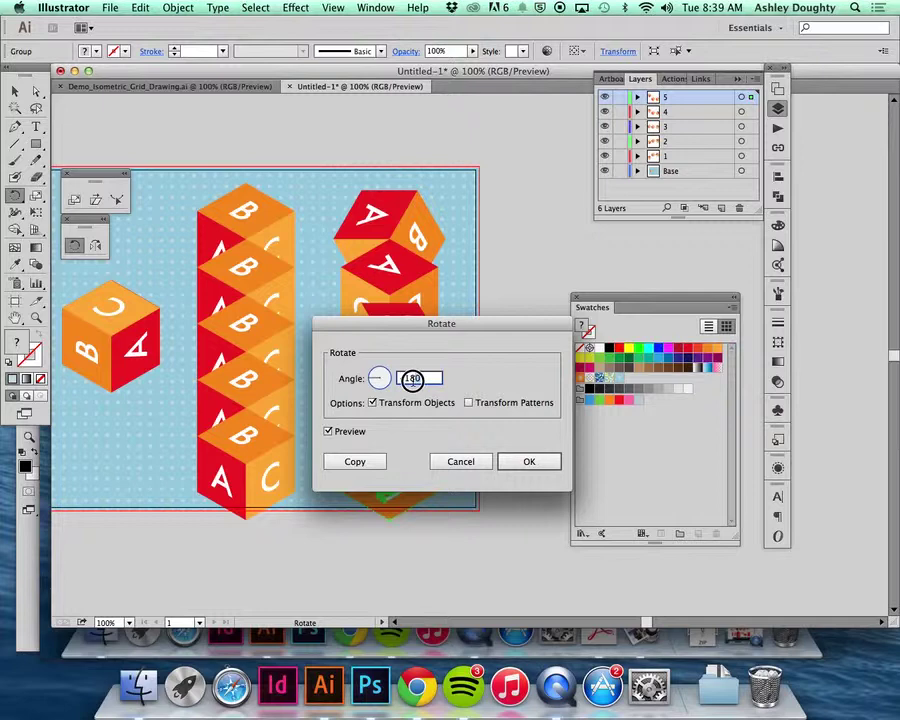
double_click(411, 378)
type("-210")
key("Tab")
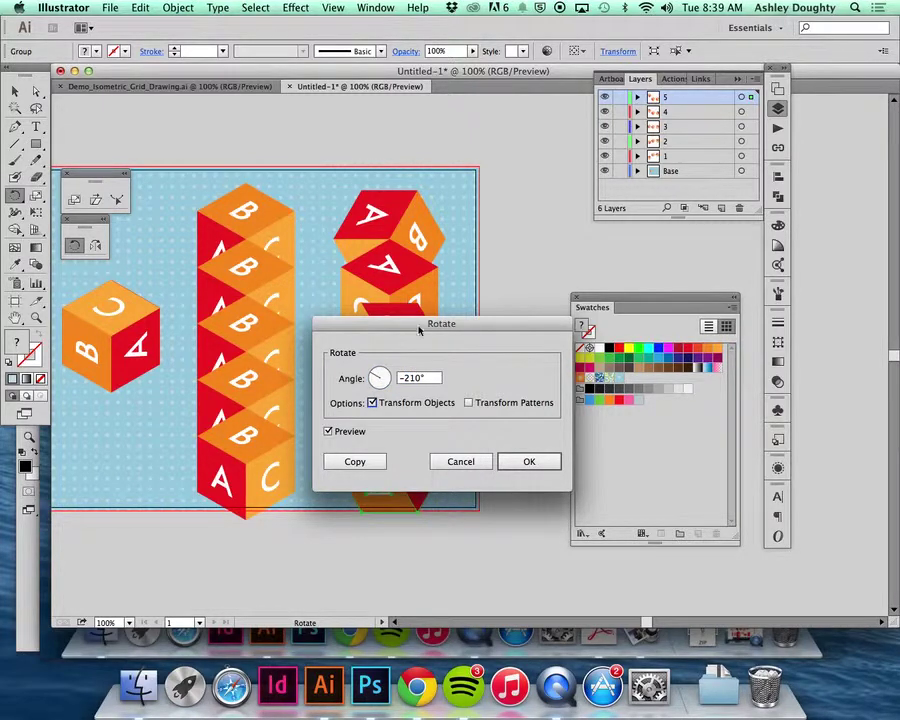
left_click_drag(420, 330, 614, 275)
left_click(710, 414)
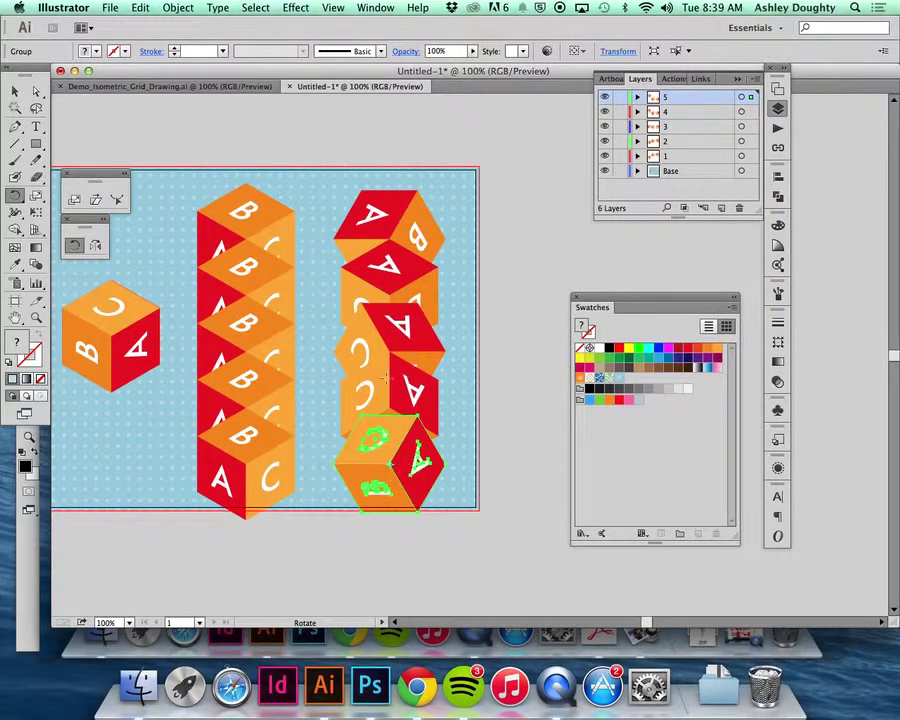
key("v")
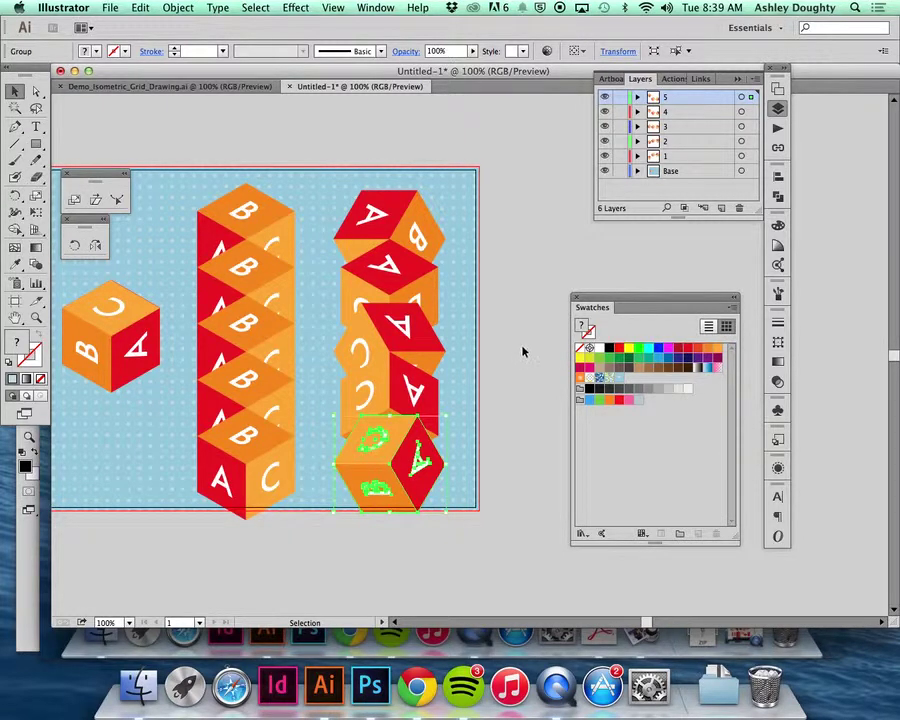
- Give the second right-column cube's top face a darker red, undoing an accidental distortion
left_click(530, 200)
key("a")
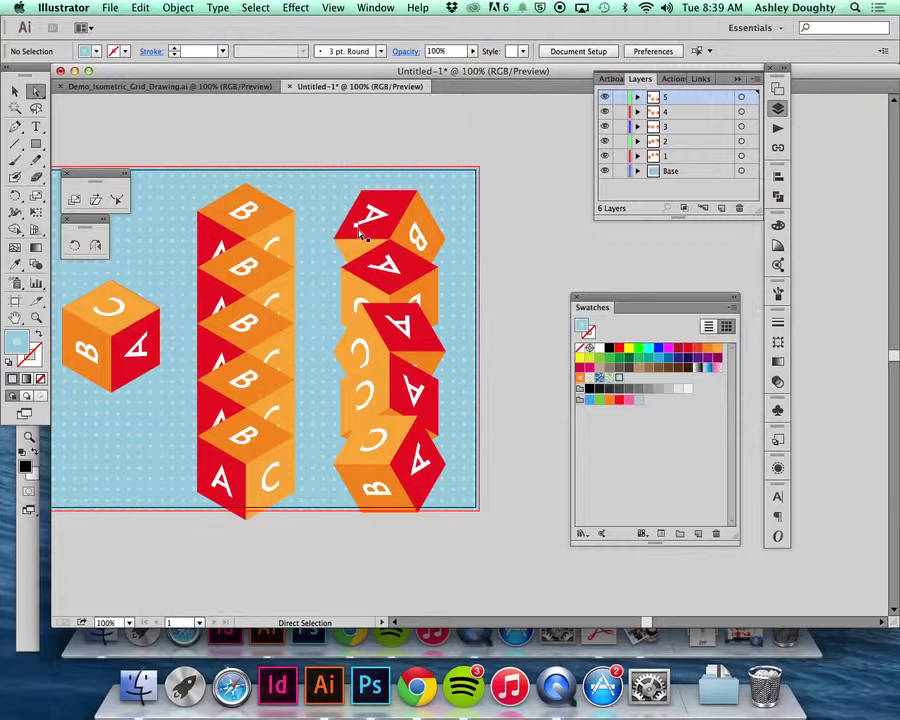
left_click_drag(362, 229, 372, 213)
key("super+z")
left_click(395, 250)
mouse_move(395, 247)
left_mouse_down()
mouse_move(404, 240)
mouse_move(395, 248)
left_mouse_up()
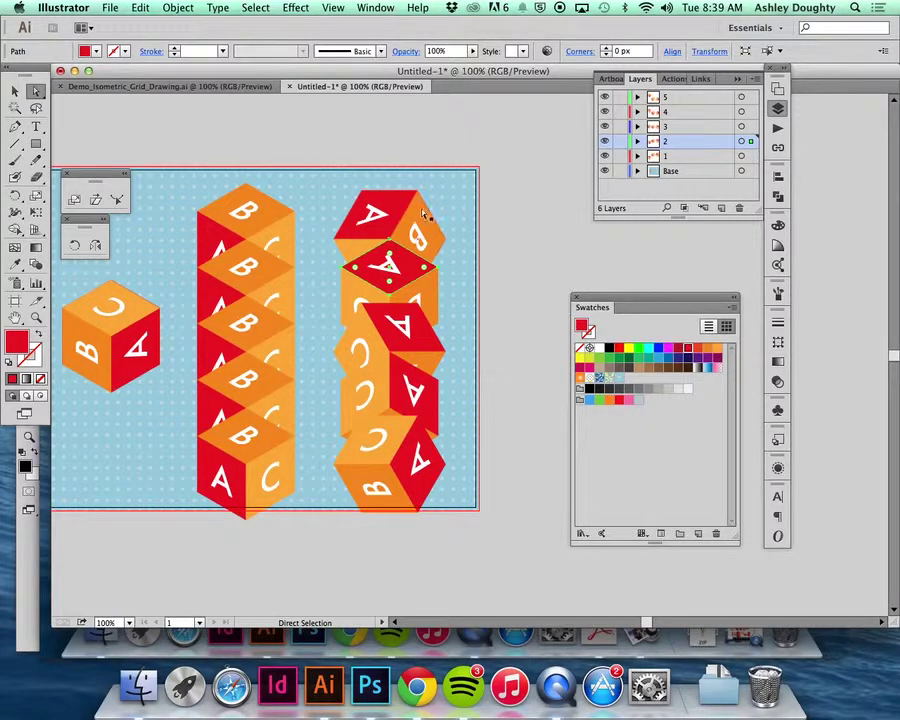
left_click(689, 349)
left_click(676, 347)
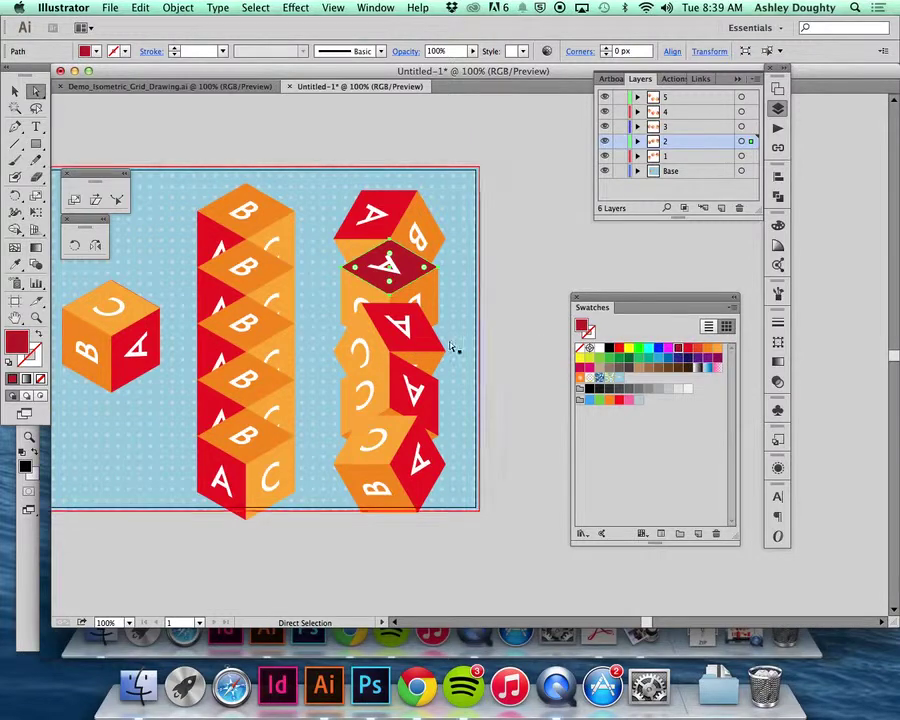
- Fill the next A face crimson, and the lower A face and diamond face dark magenta
left_click(405, 328)
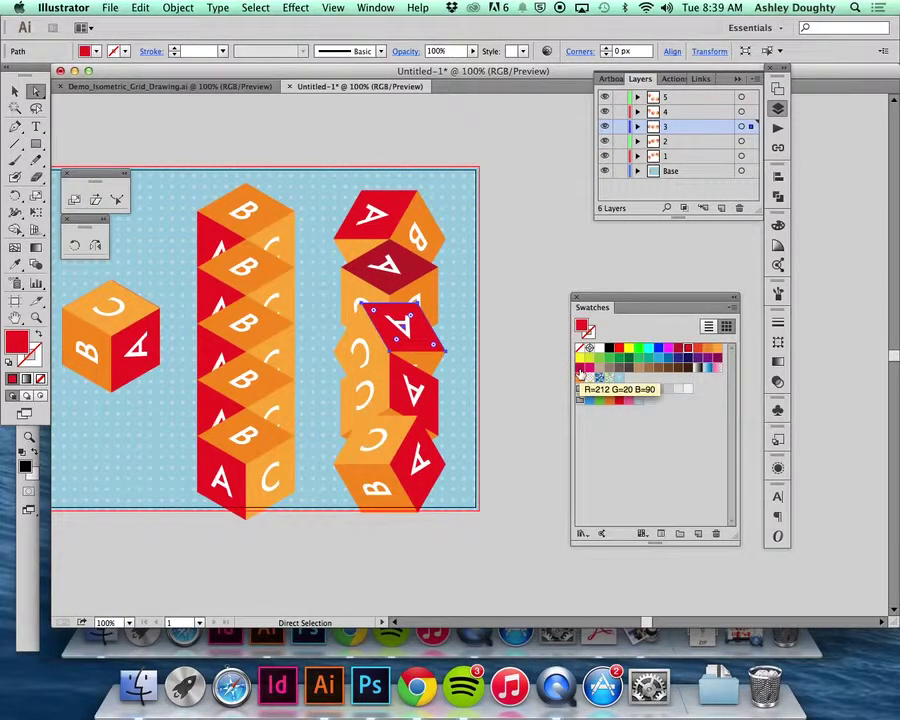
left_click(580, 371)
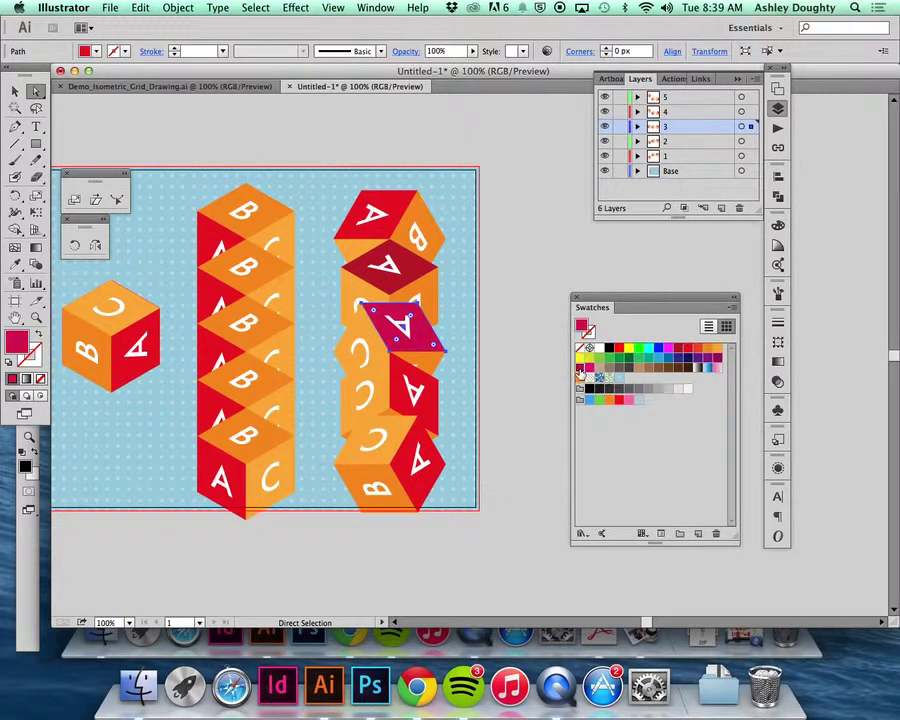
left_click(433, 414)
left_click(717, 359)
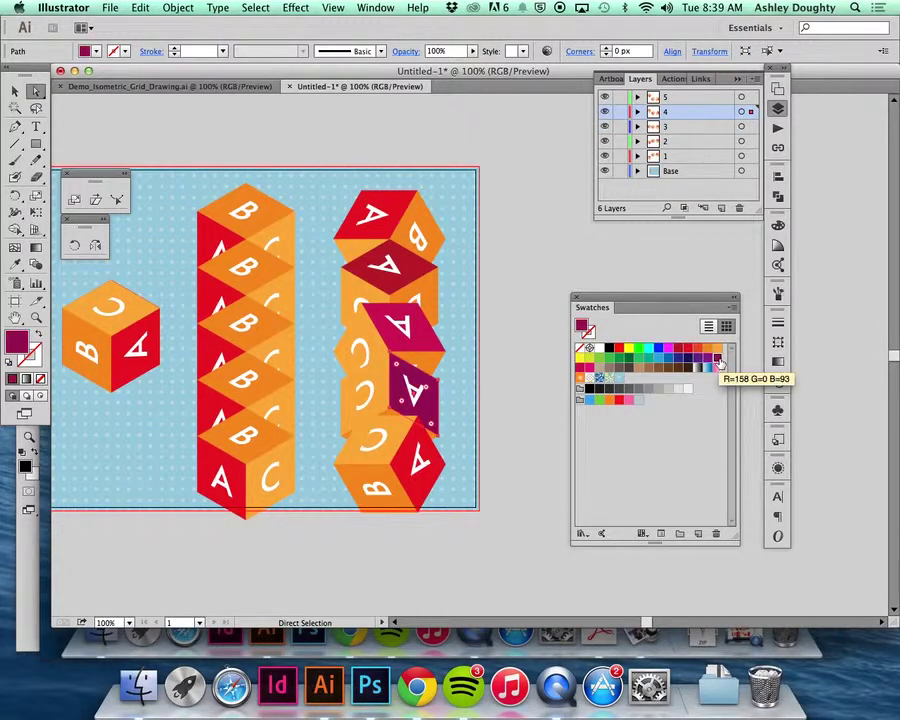
left_click(405, 330)
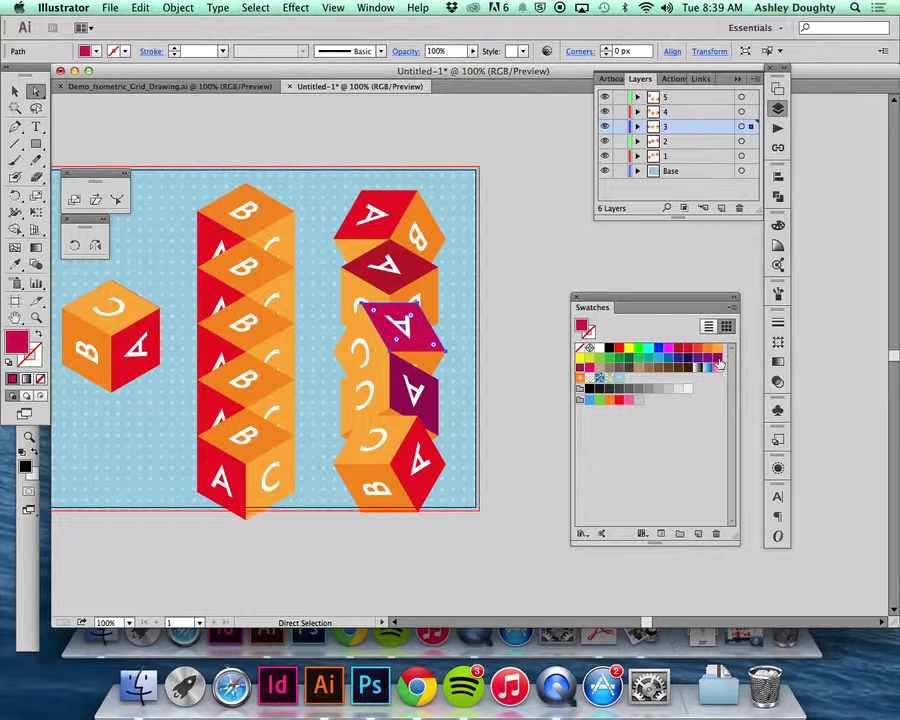
left_click(718, 364)
- Recolour the next A face lighter crimson and the bottom A face pink
left_click(432, 410)
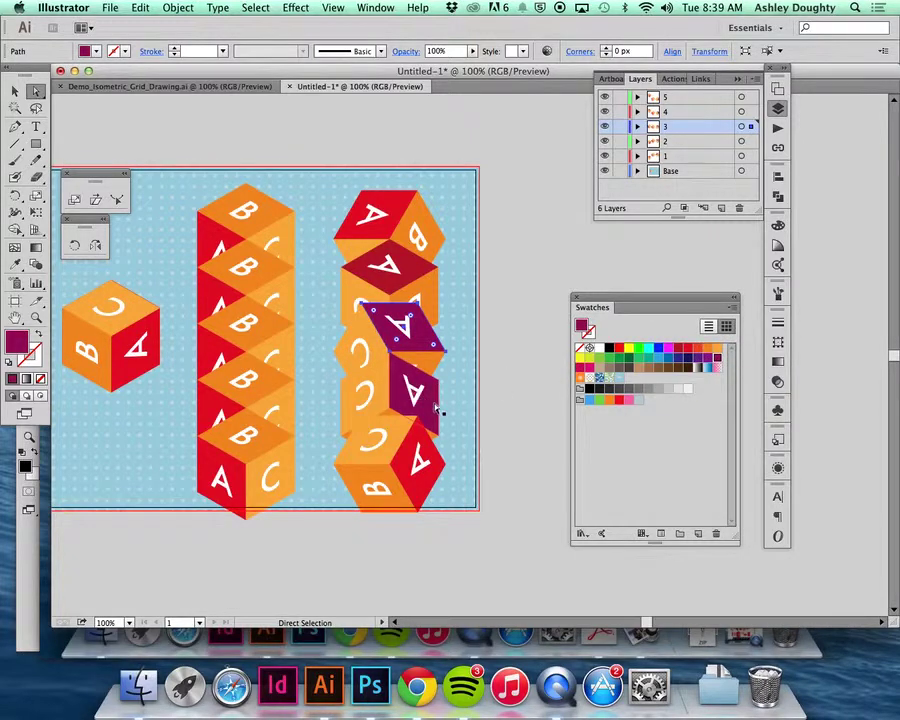
left_click(580, 372)
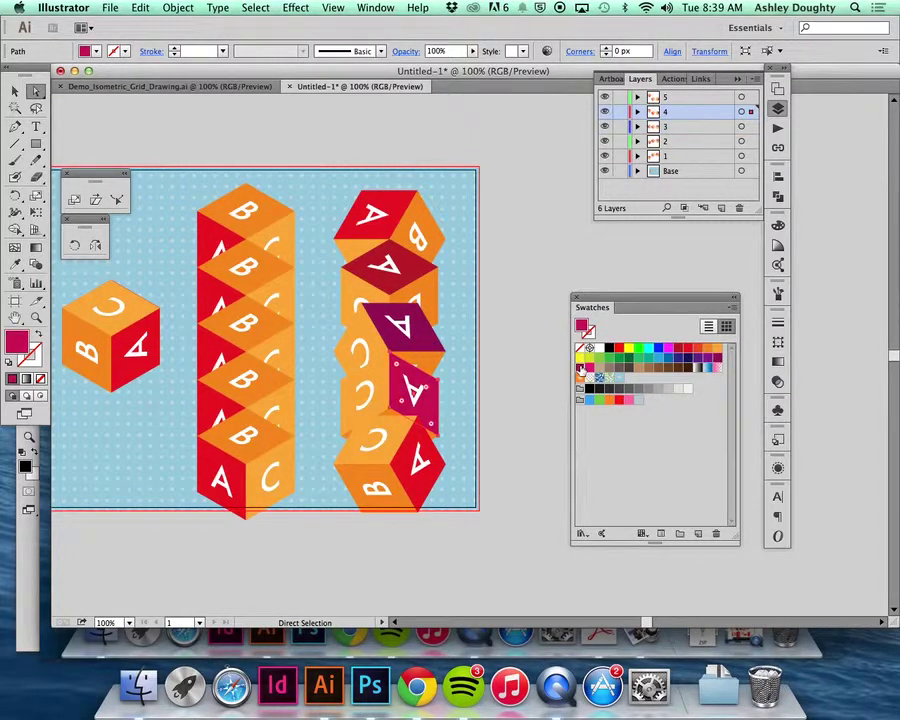
left_click(427, 487)
left_click(599, 376)
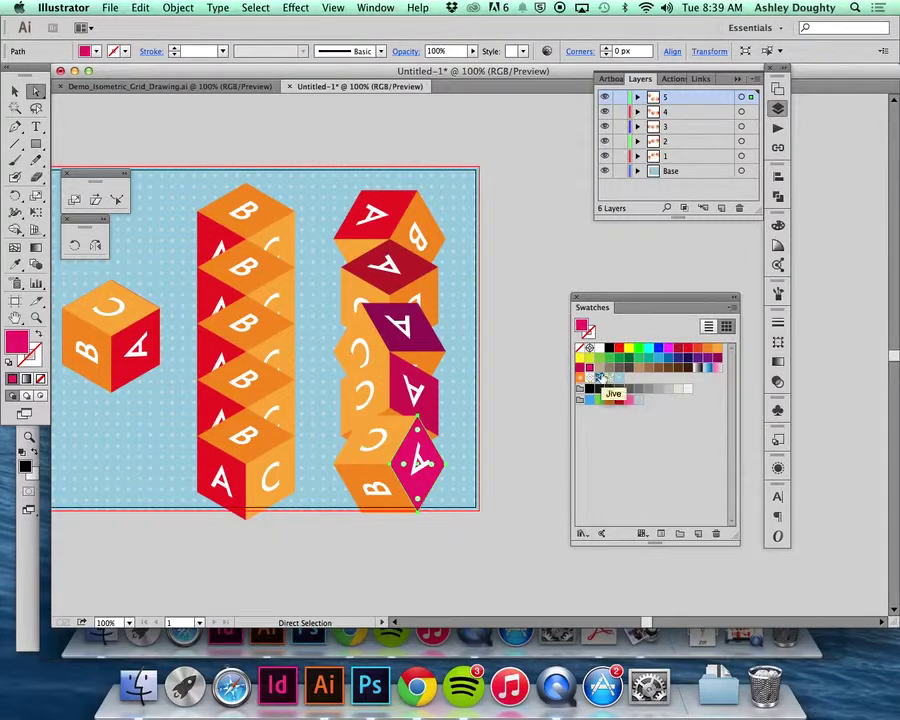
key("v")
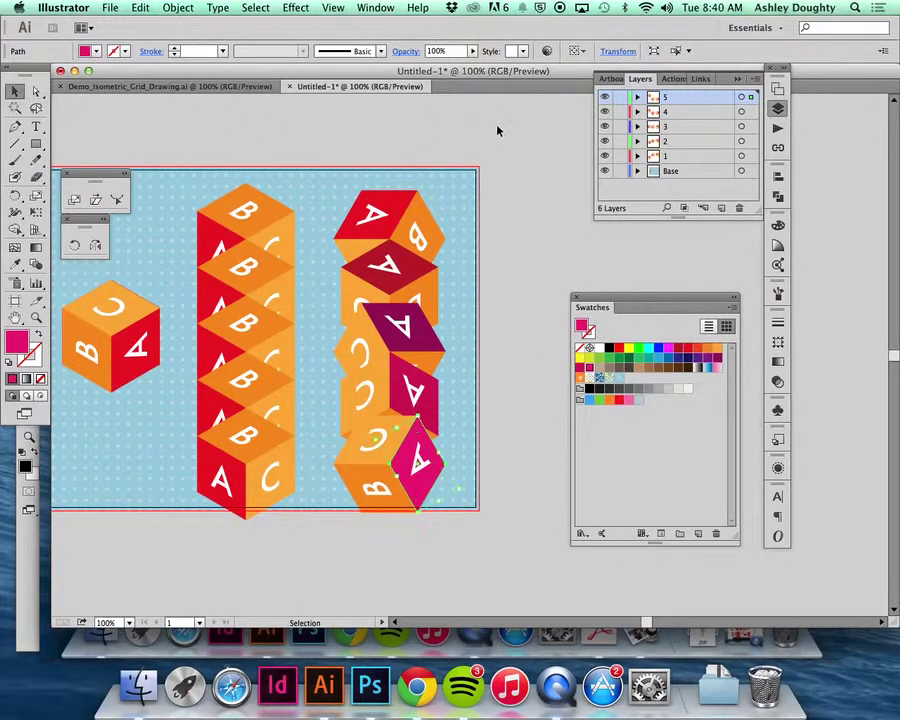
left_click(498, 132)
left_click_drag(606, 112, 603, 157)
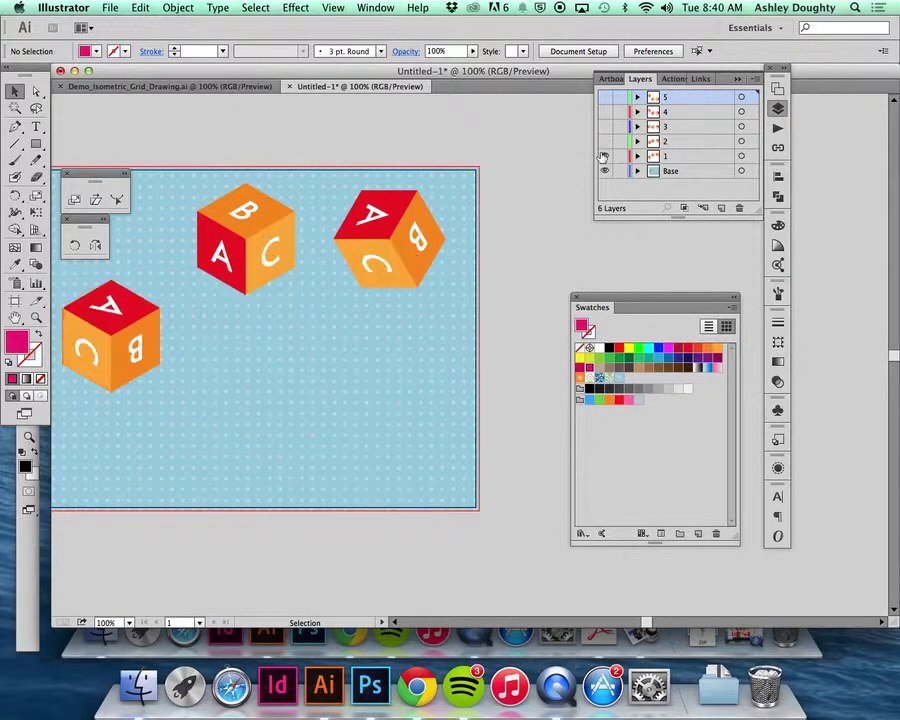
left_click(604, 157)
left_click(606, 142)
left_click(607, 142)
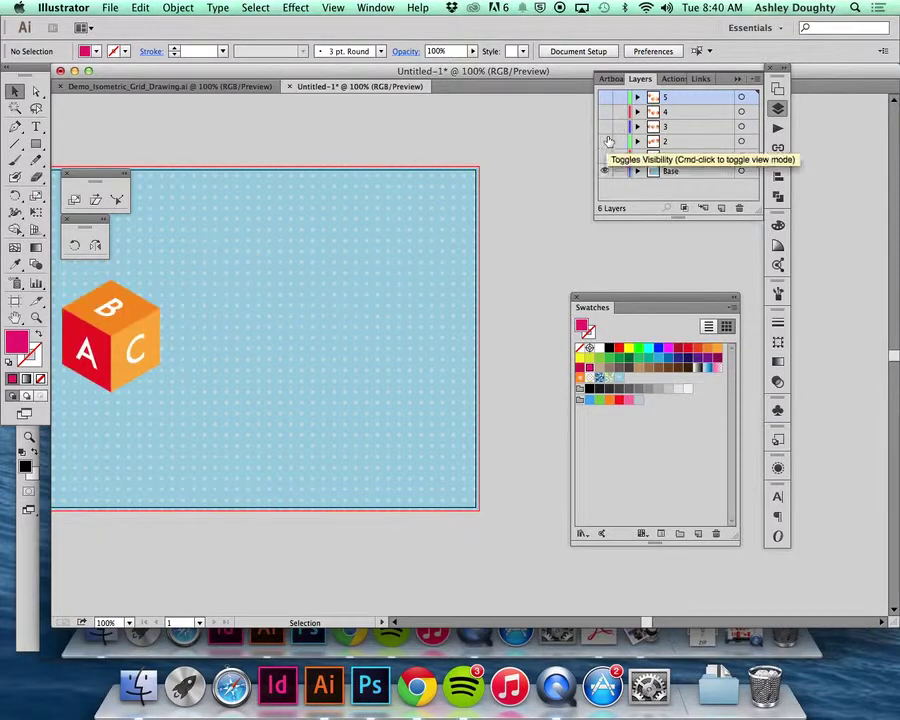
left_click(606, 127)
left_click(605, 127)
left_click(606, 113)
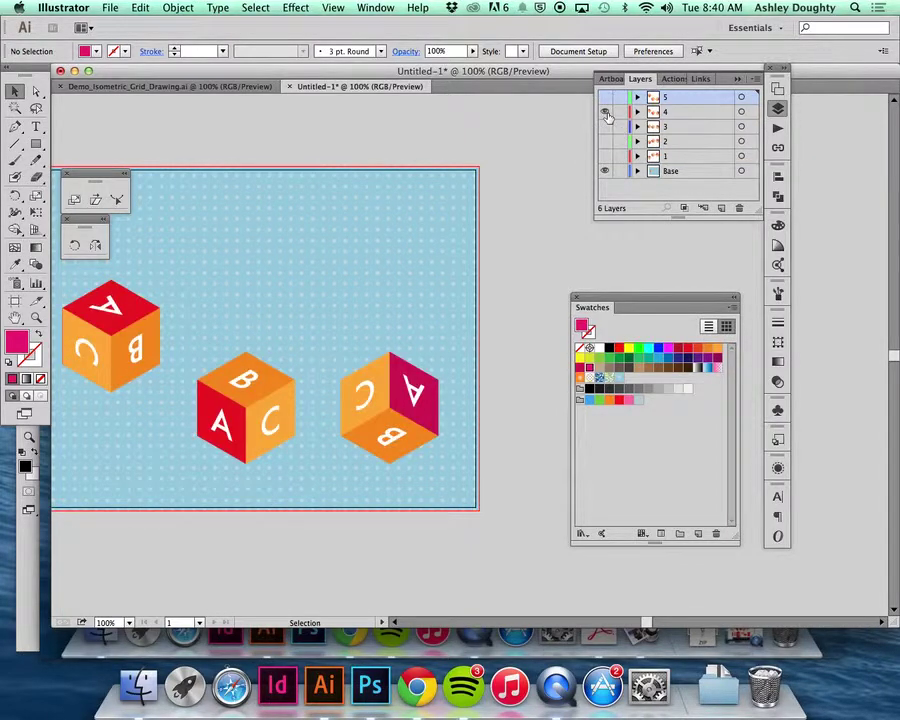
left_click(605, 113)
left_click(605, 113)
left_click(606, 113)
left_click(605, 98)
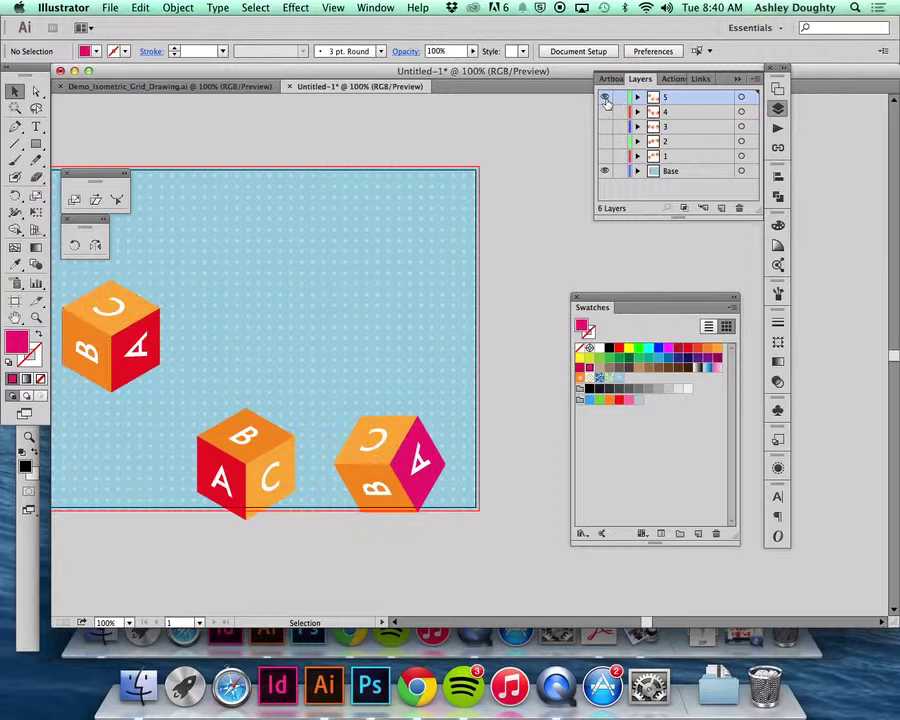
left_click(605, 98)
left_click(605, 98)
left_click(605, 98)
left_click_drag(605, 98, 605, 157)
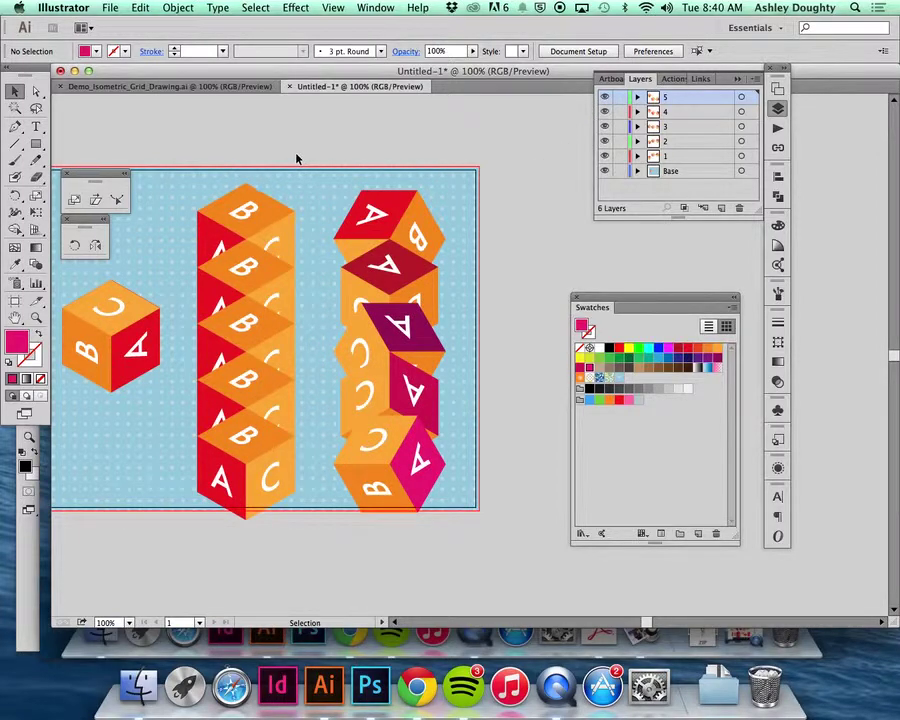
key("a")
- Save as Demo_Isometric_Grid_Animation.ai in Demos, accepting the default Illustrator Options
key("super+s")
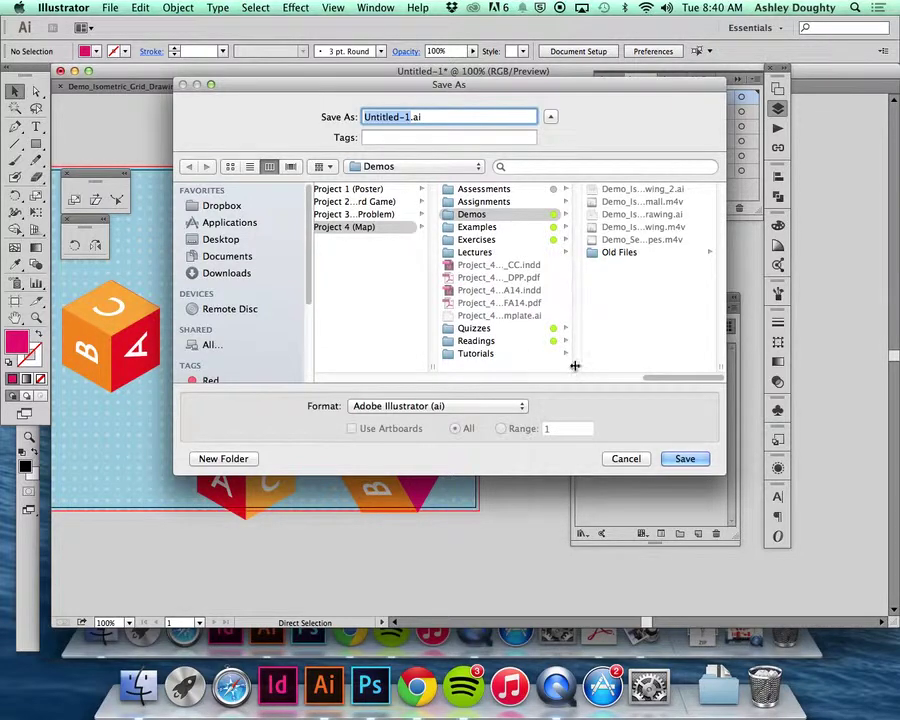
left_click(522, 215)
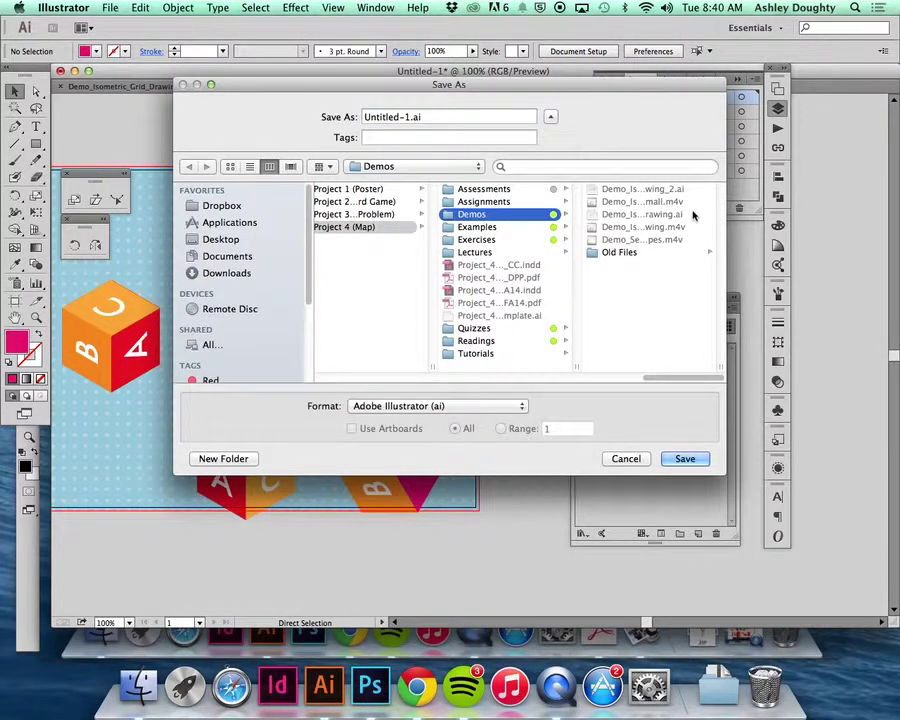
left_click(683, 216)
left_click(494, 116)
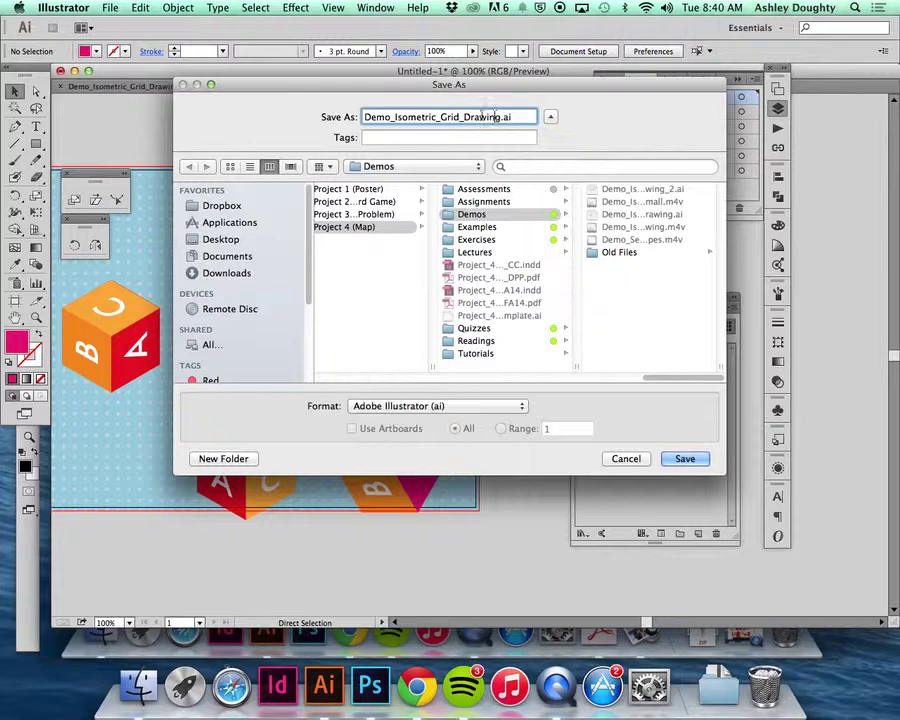
left_click_drag(499, 116, 464, 114)
type("Animation")
left_click(685, 459)
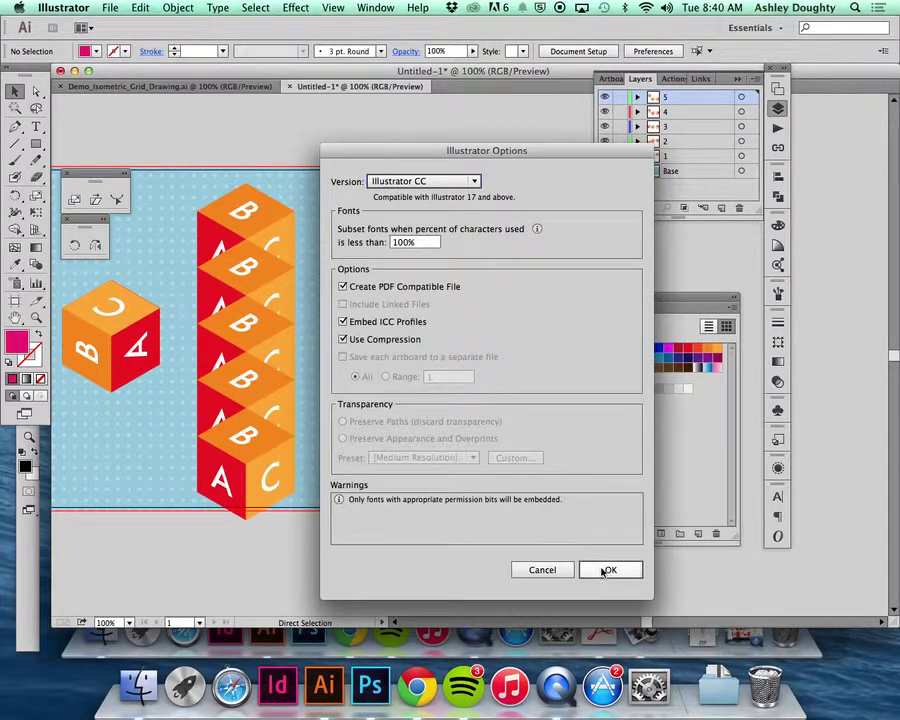
left_click(607, 570)
- Export with Photoshop (psd) format, Use Artboards checked and Range set to 1
left_click(106, 7)
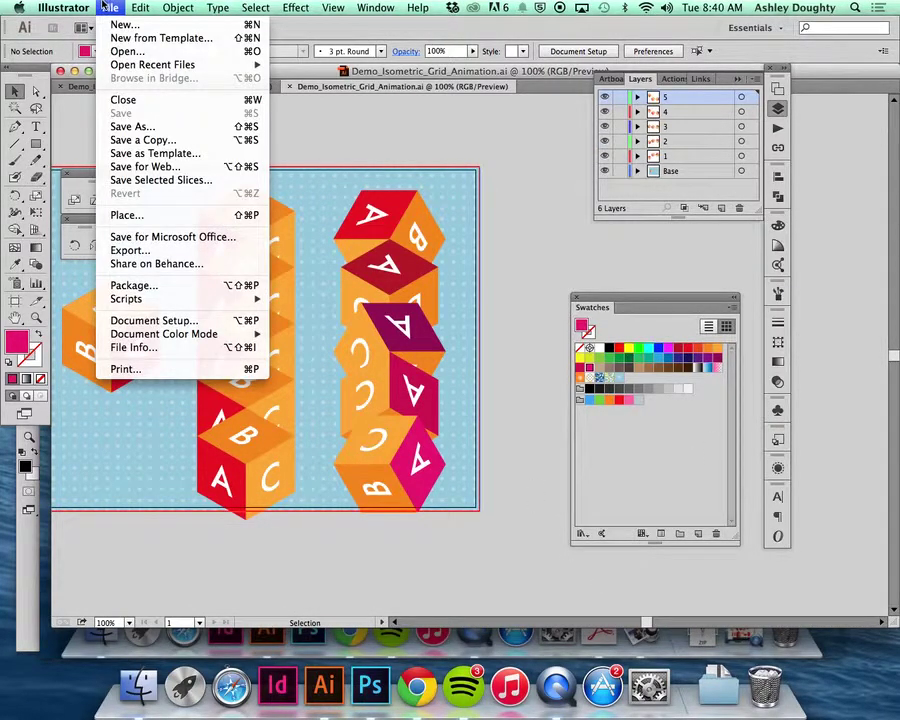
left_click(120, 251)
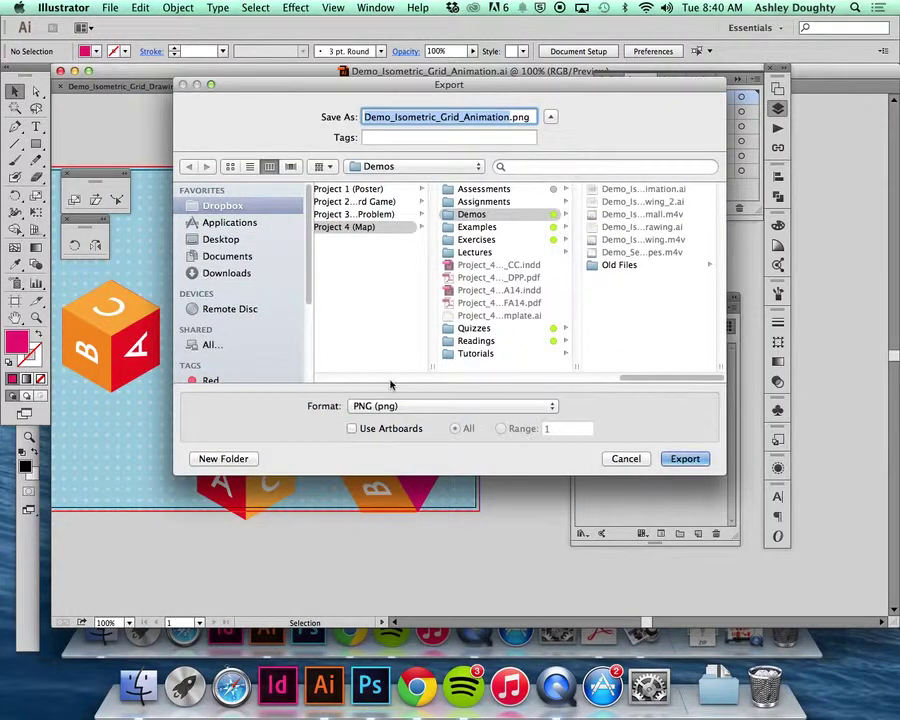
left_click(400, 405)
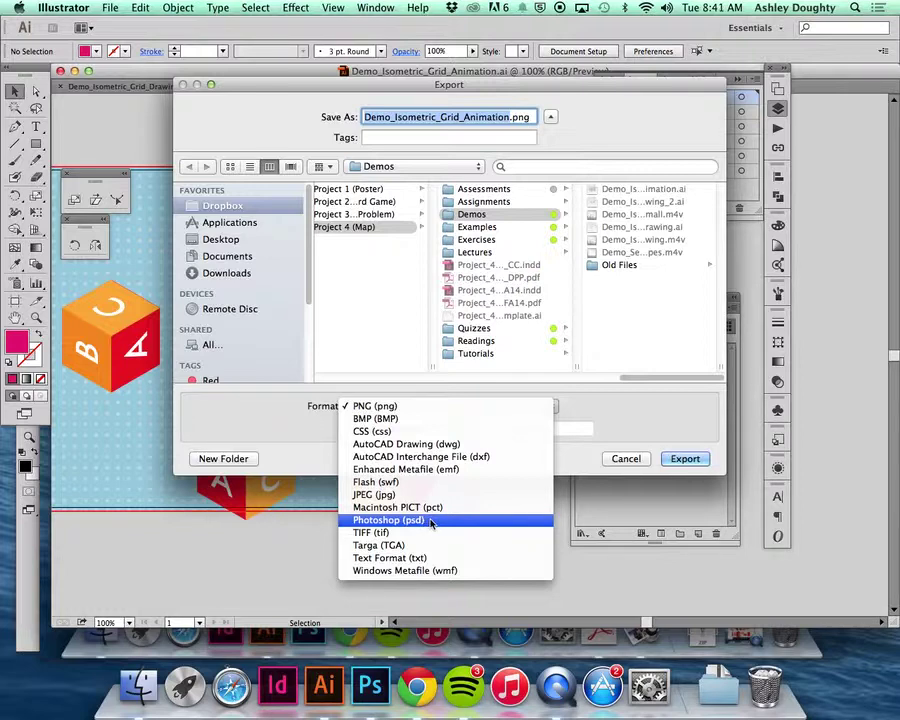
left_click(442, 524)
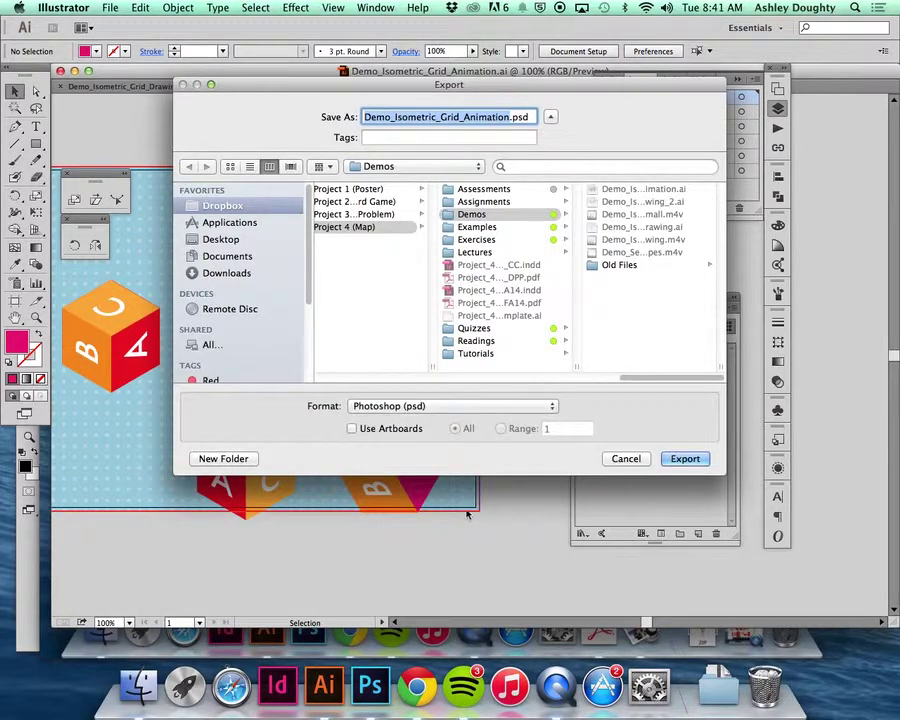
left_click(382, 430)
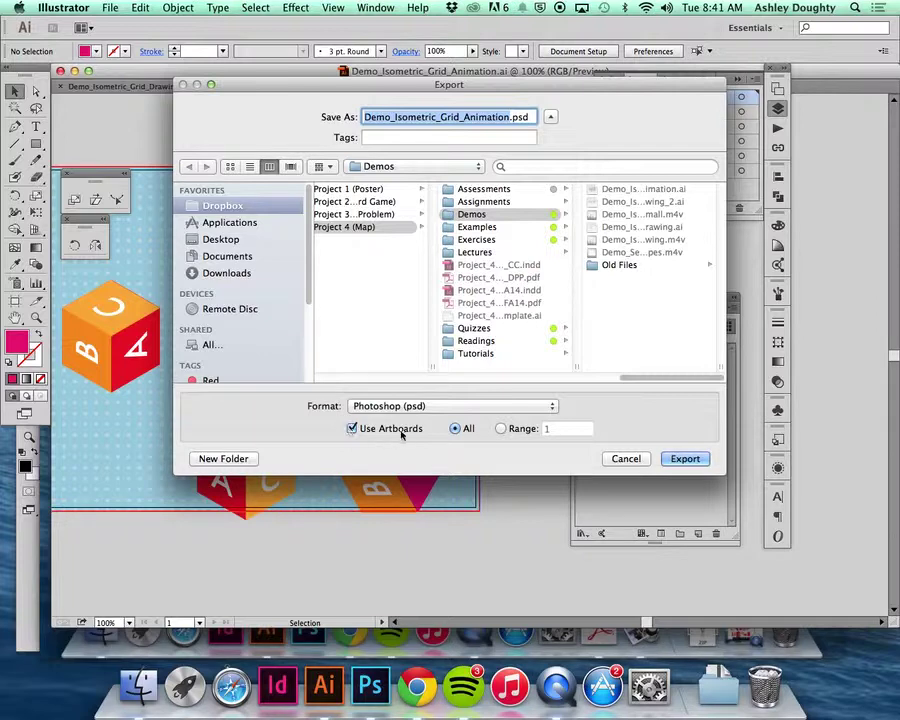
left_click(506, 428)
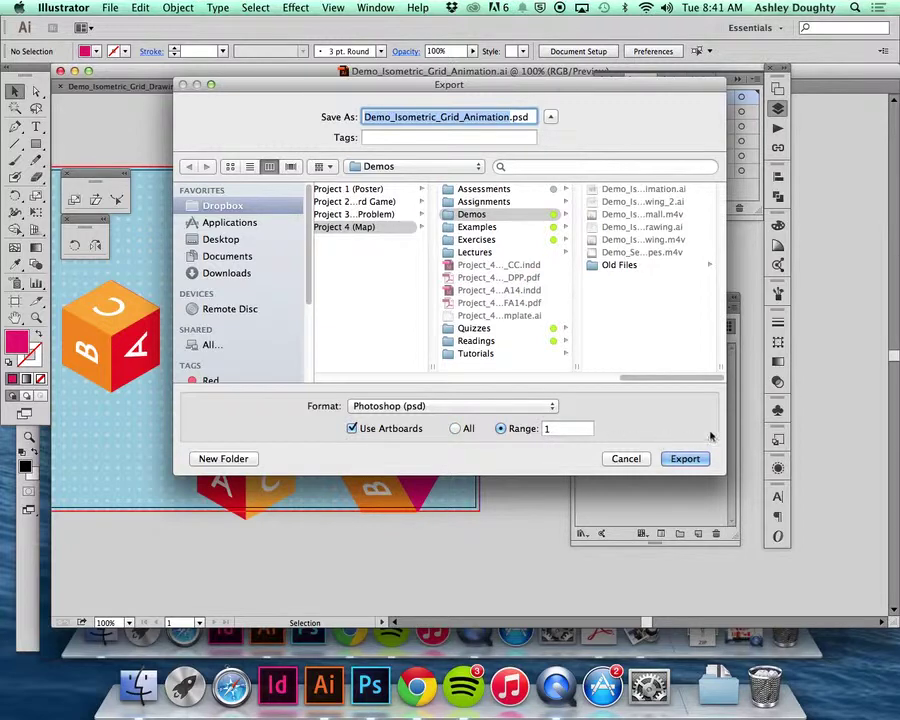
- Confirm the PSD export as RGB with layers written at Screen (72 ppi) resolution
left_click(686, 459)
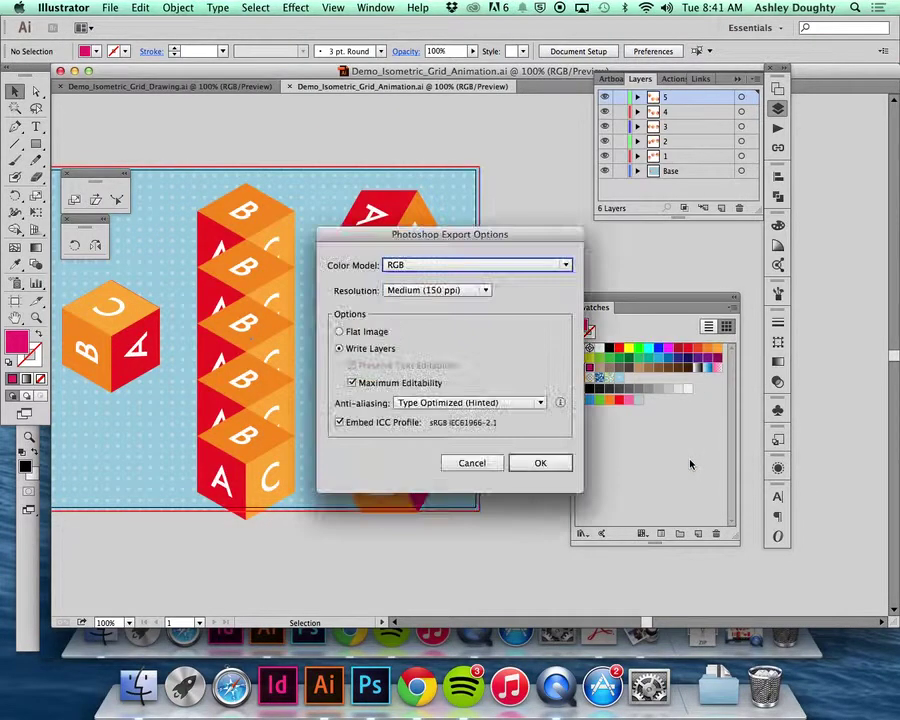
left_click_drag(503, 236, 459, 232)
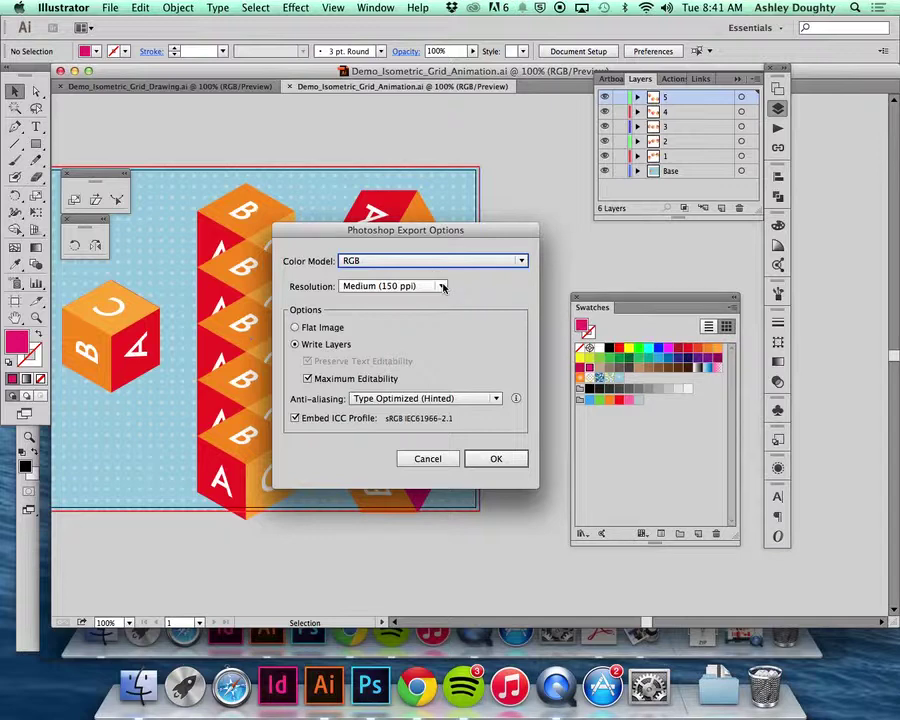
left_click(443, 286)
left_click(444, 286)
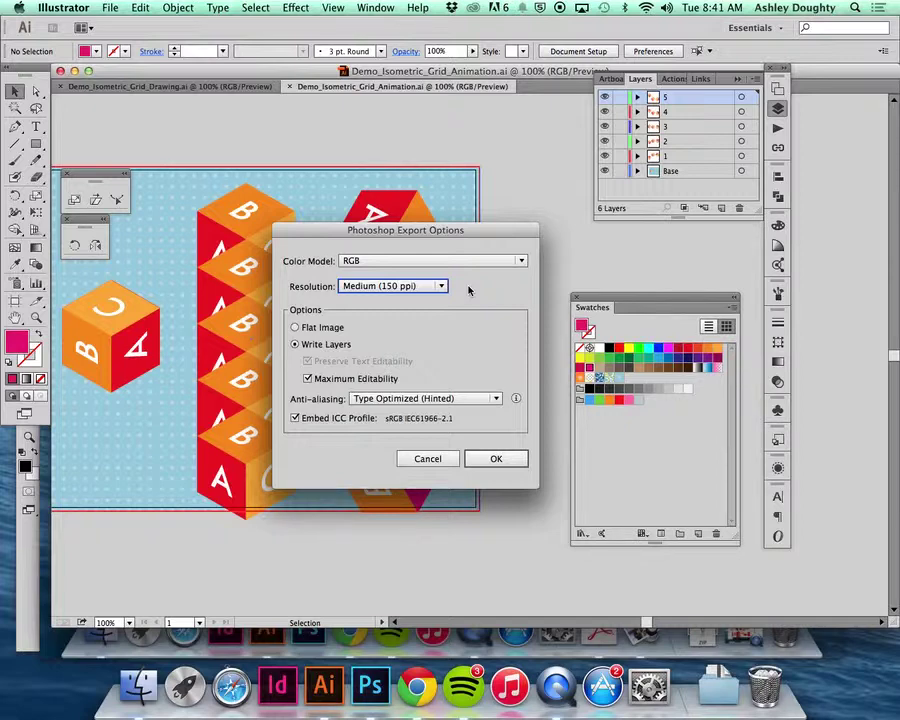
left_click(441, 286)
left_click(441, 302)
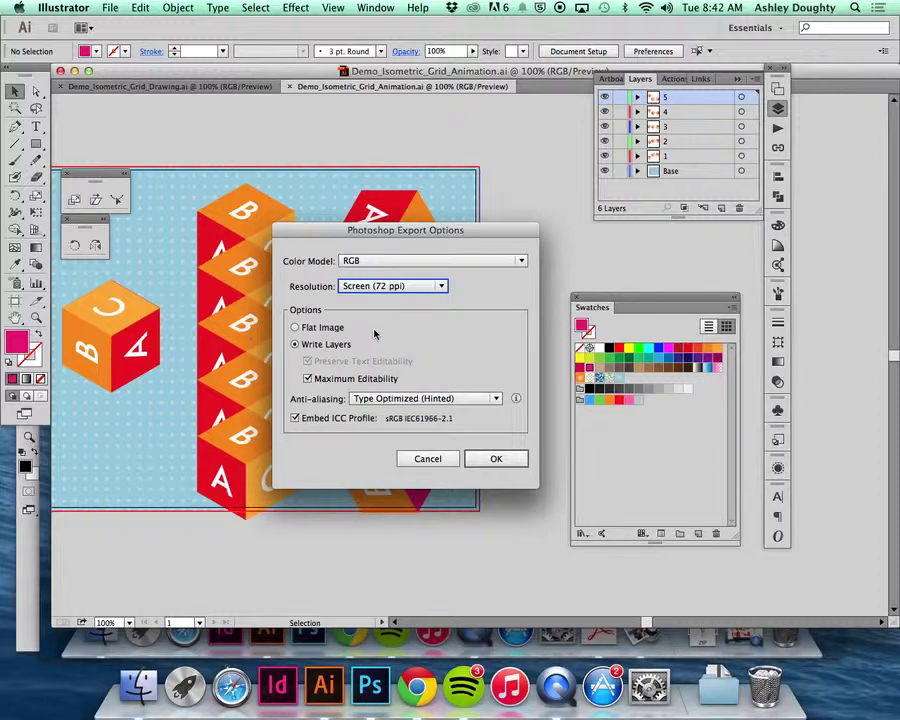
left_click(515, 461)
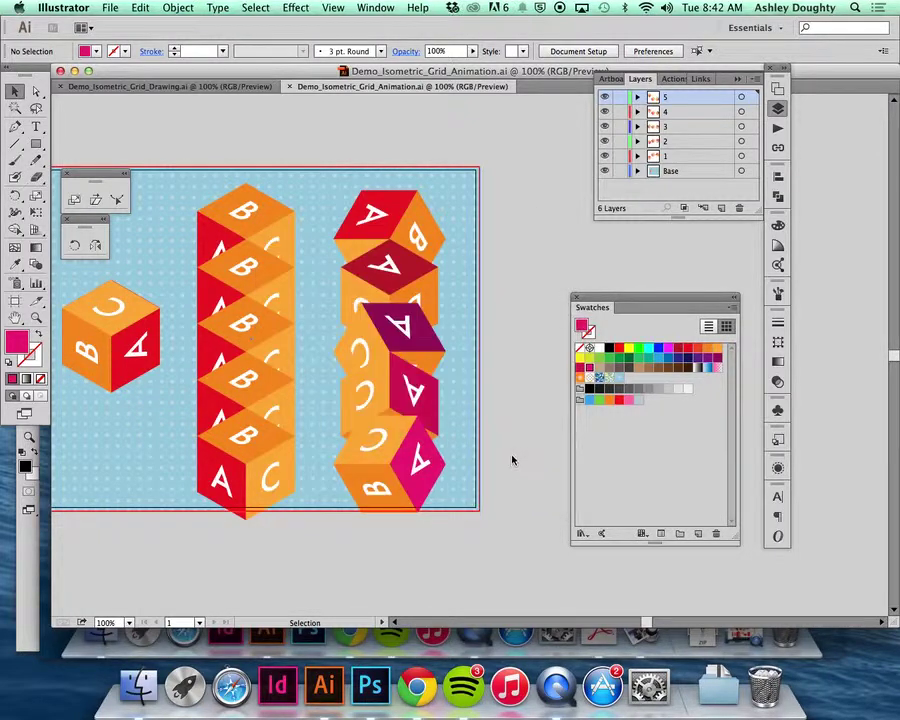
- Hide Illustrator and QuickTime Player to reveal Finder
left_click(55, 6)
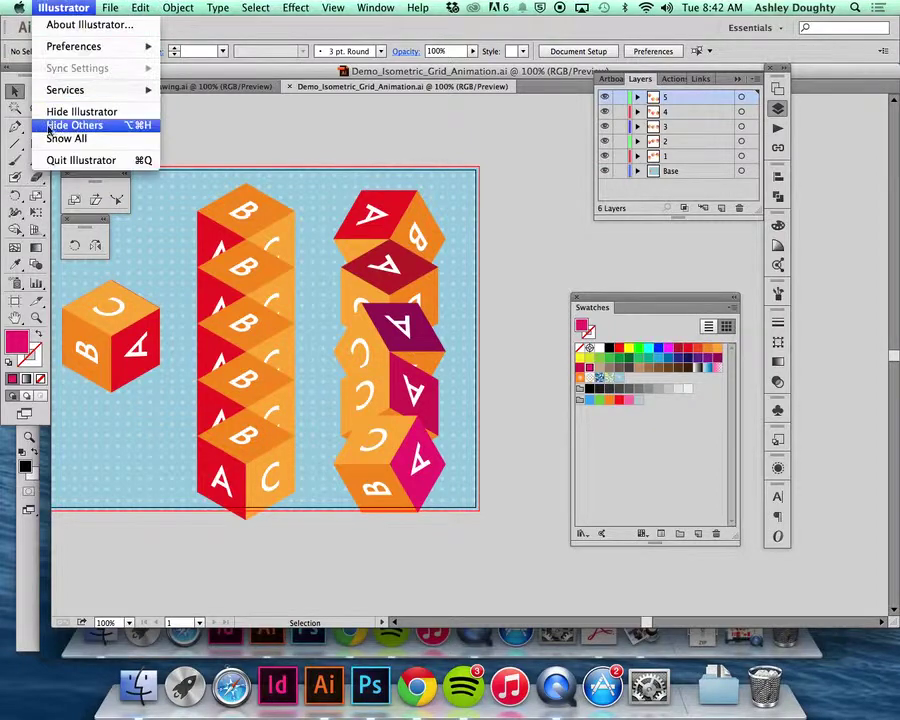
left_click(50, 111)
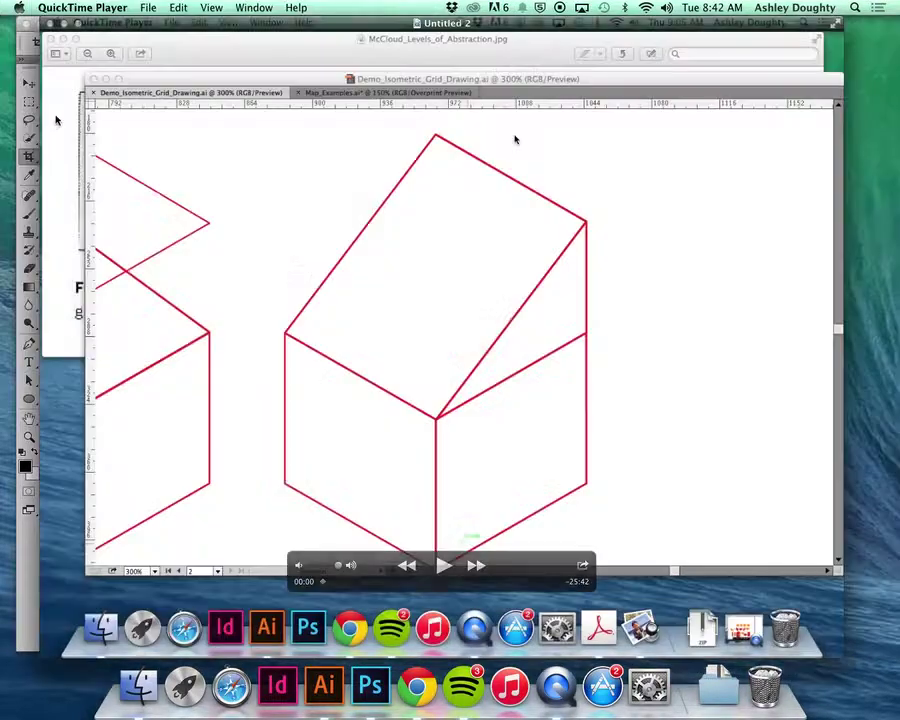
left_click(83, 7)
left_click(96, 66)
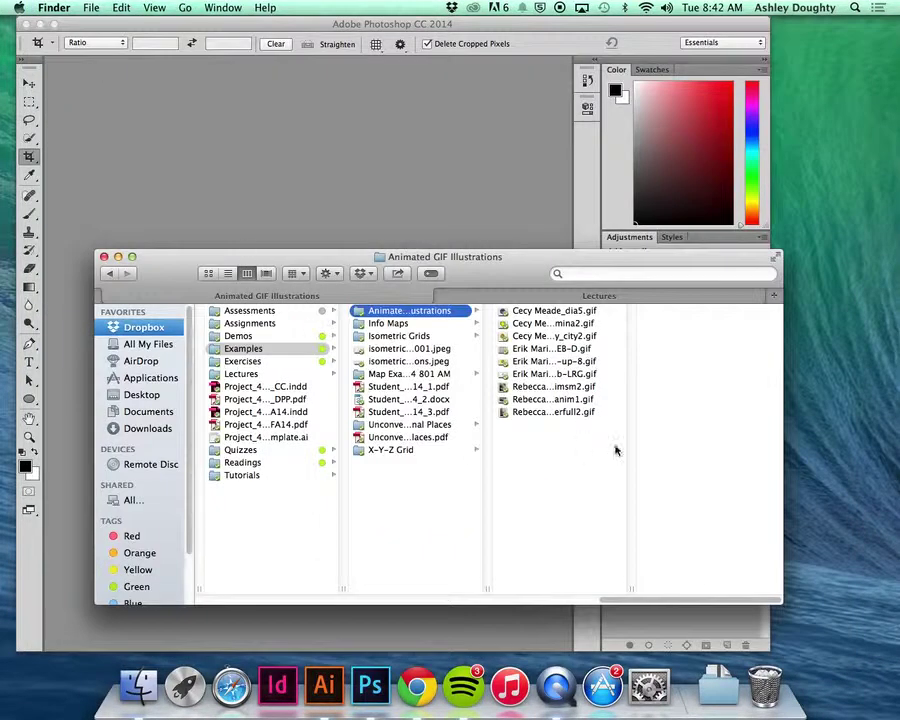
- Open Demo_Isometric_Grid_Animation-01.psd from the Demos folder in Photoshop
left_click(271, 348)
left_click(268, 336)
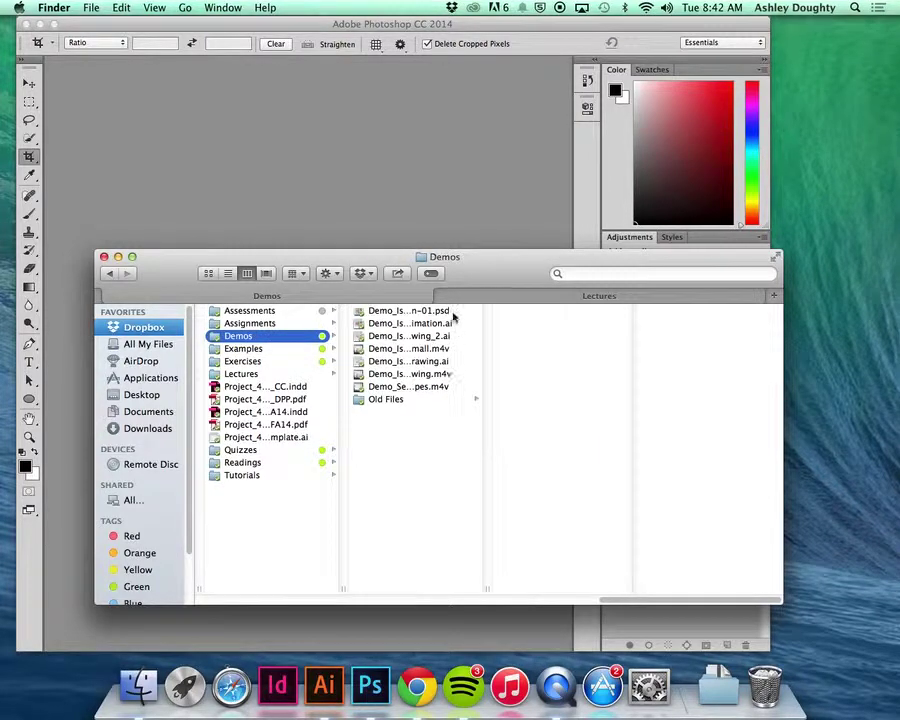
double_click(400, 311)
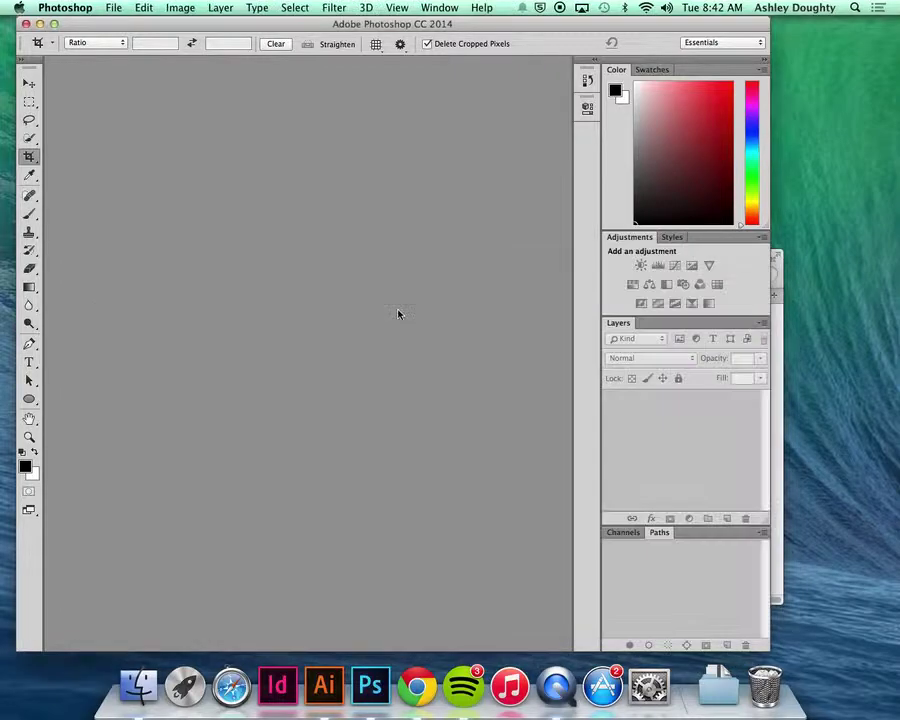